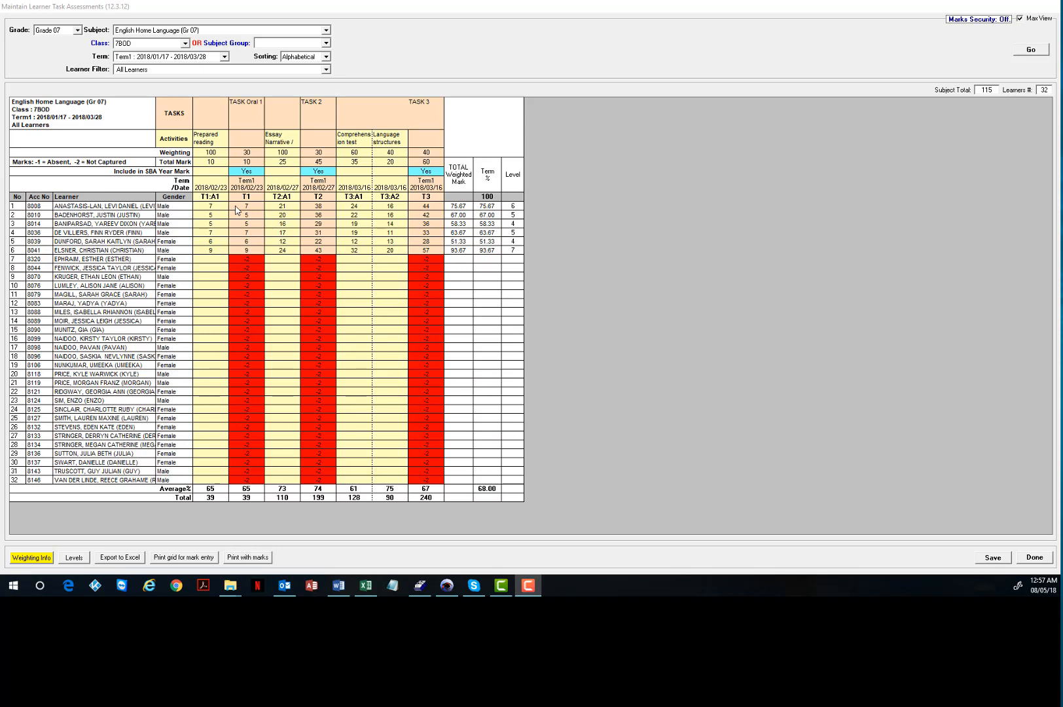
Load the Term2 (2018/04/10 - 2018/06/22) English Home Language mark sheet for class 7BOD.
left_click(224, 57)
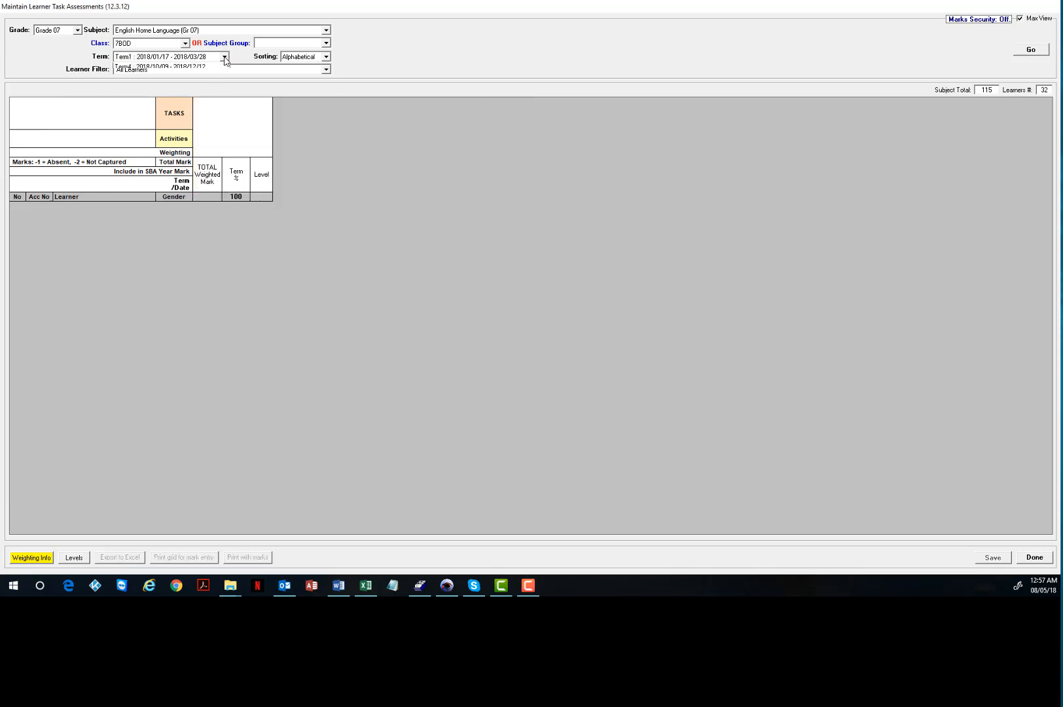
left_click(137, 72)
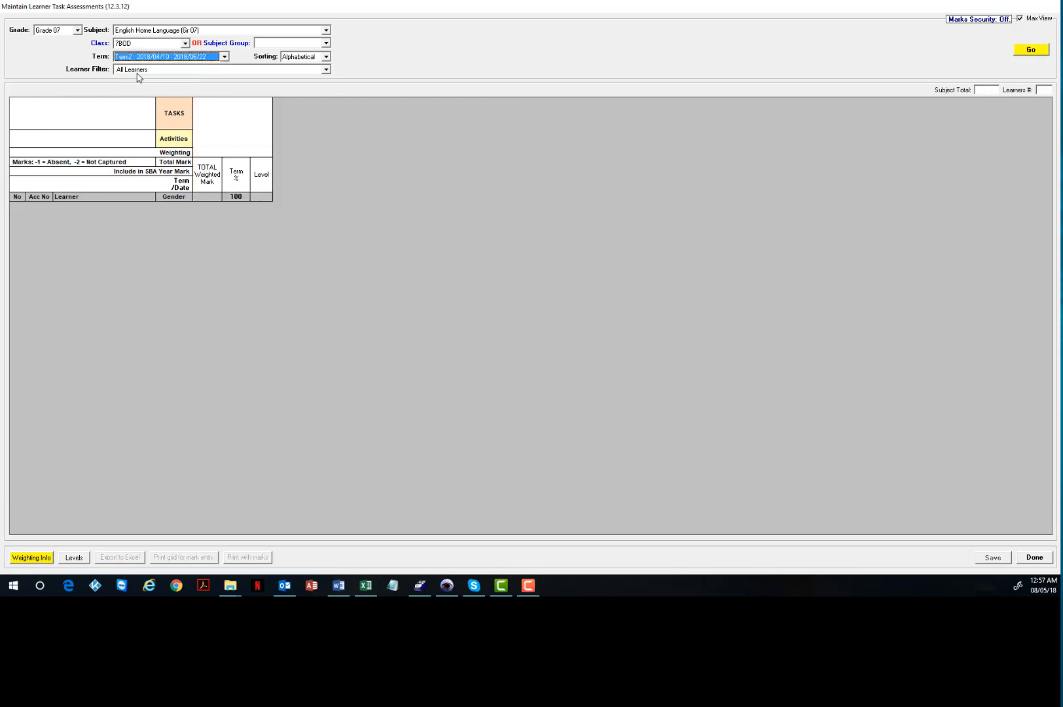
left_click(1031, 51)
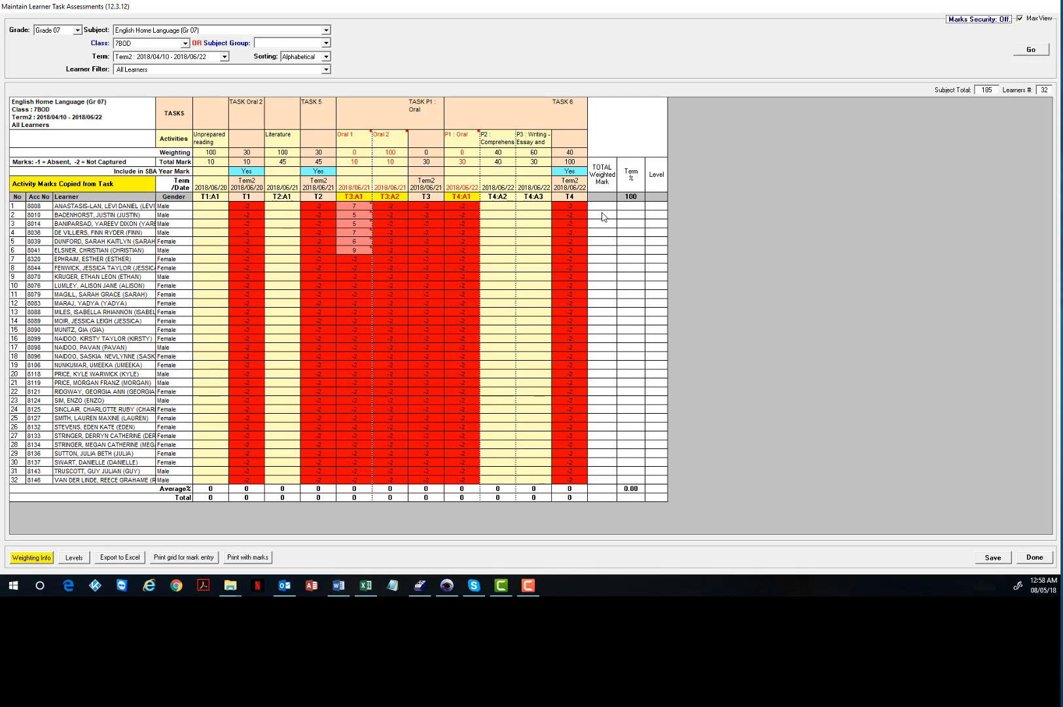
Enter Unprepared reading marks of 6 and 5 for the first two learners.
left_click(218, 207)
type("6")
left_click(216, 219)
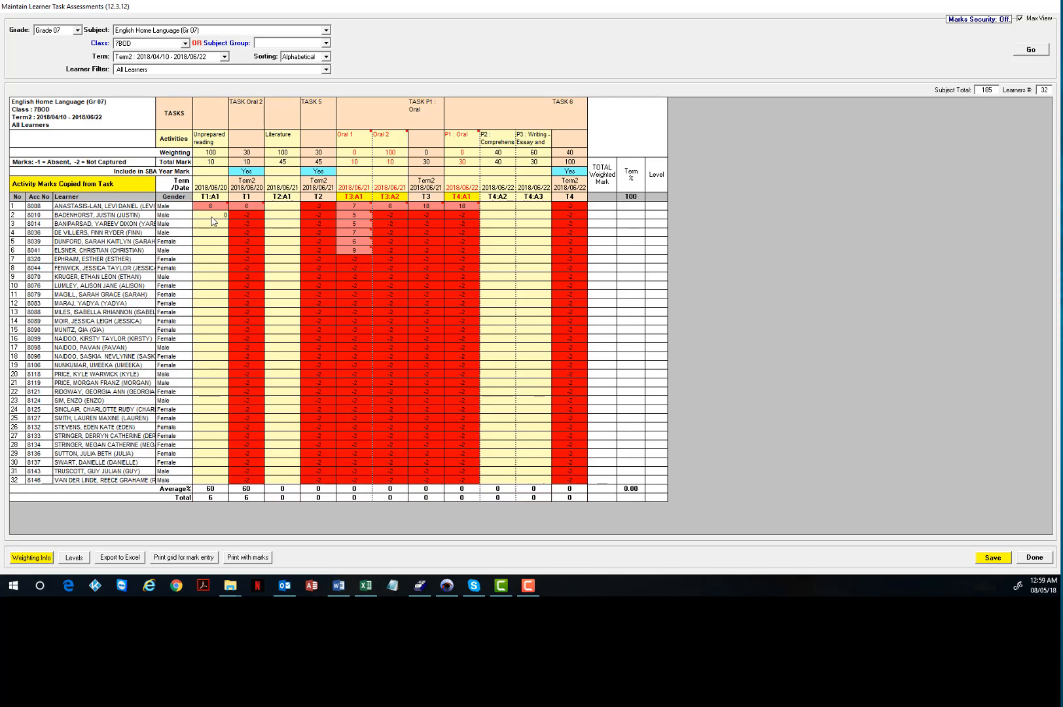
left_click_drag(213, 216, 236, 216)
type("5")
Enter Unprepared reading marks of 8, 6, 5 and 10 for learners 3 to 6.
left_click(219, 225)
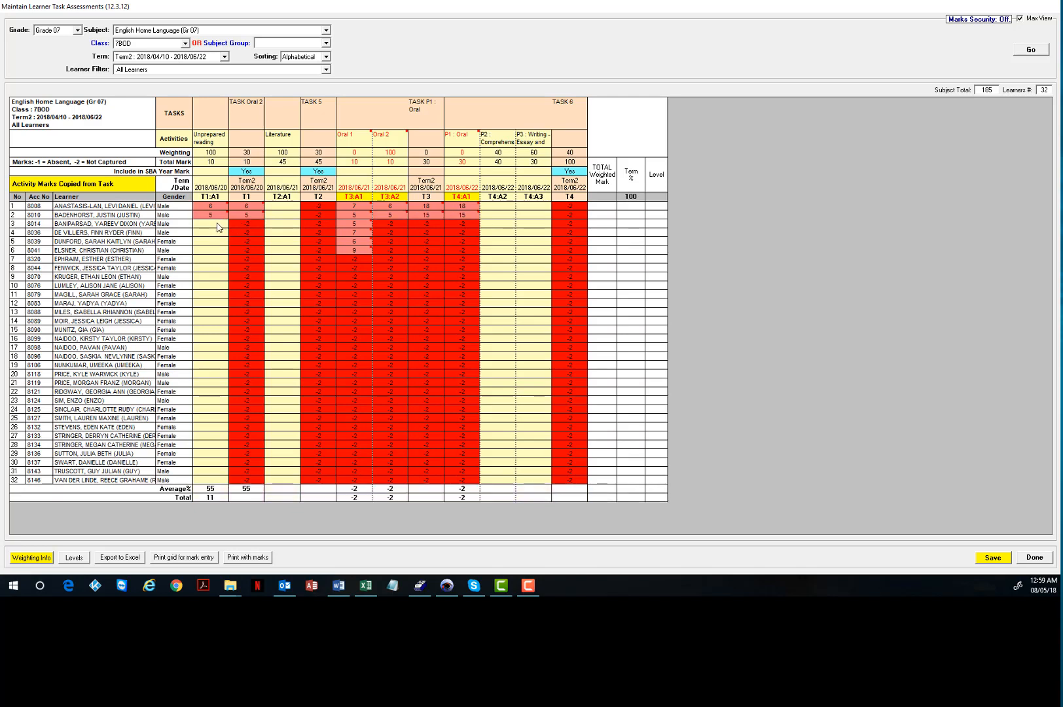
left_click_drag(224, 224, 294, 225)
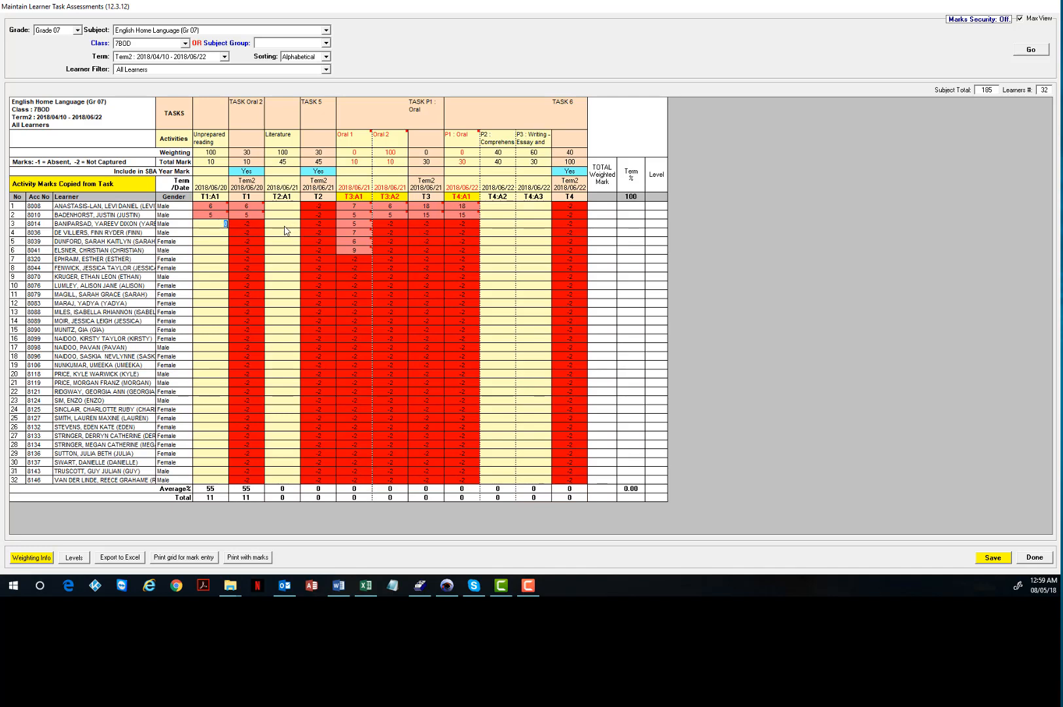
type("8")
key("Return")
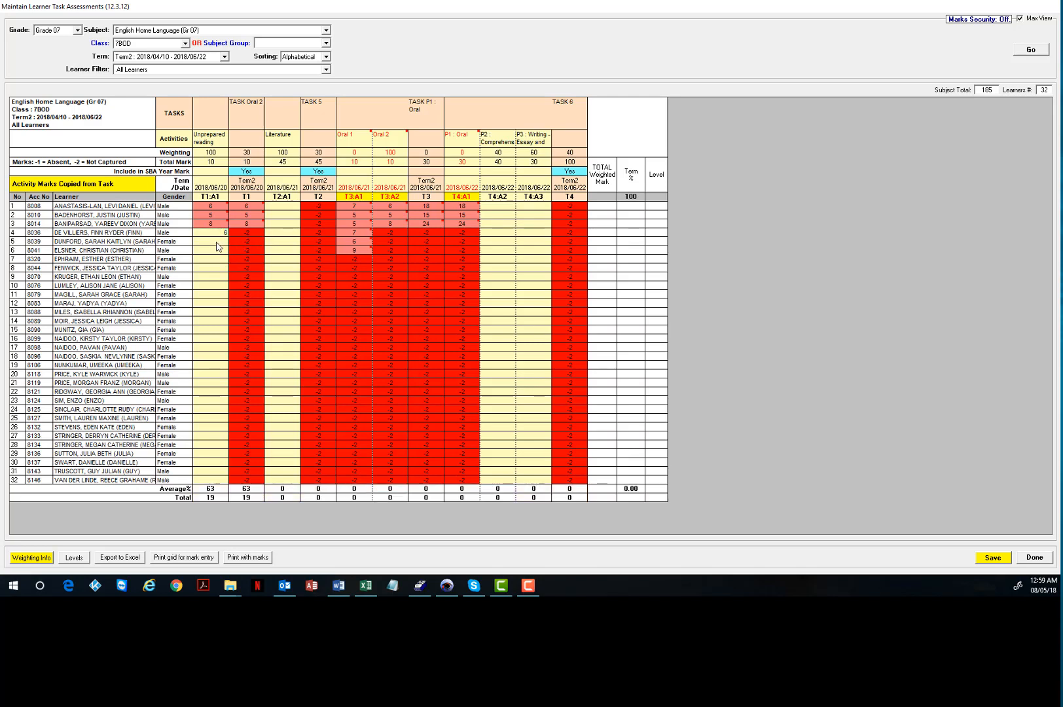
type("6")
key("Return")
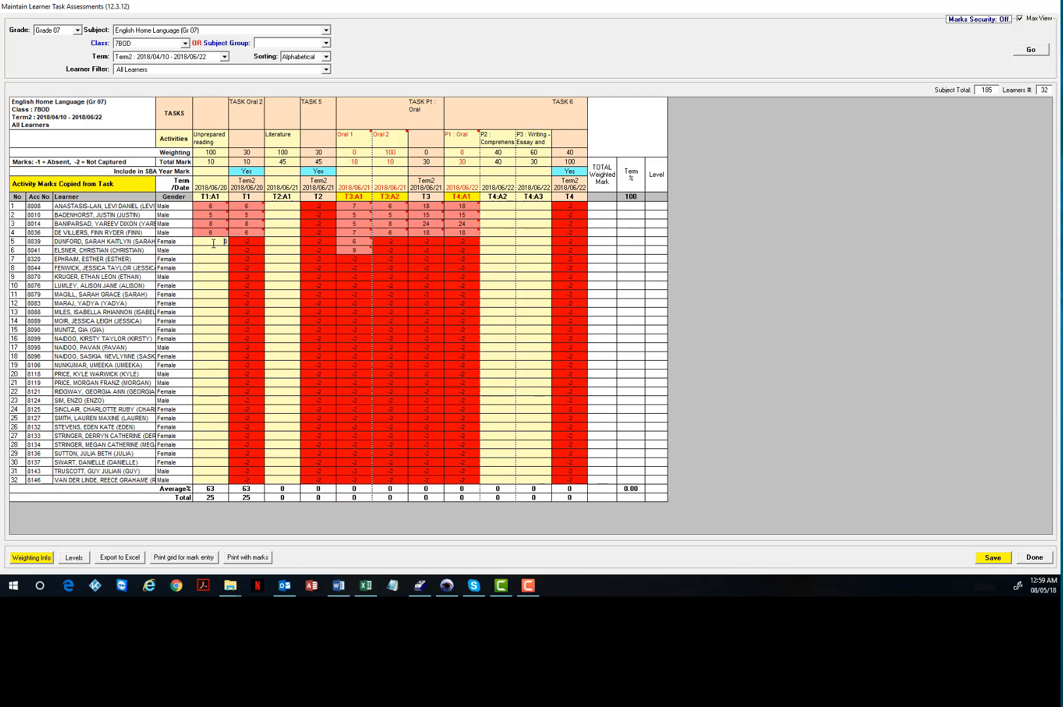
type("5")
key("Return")
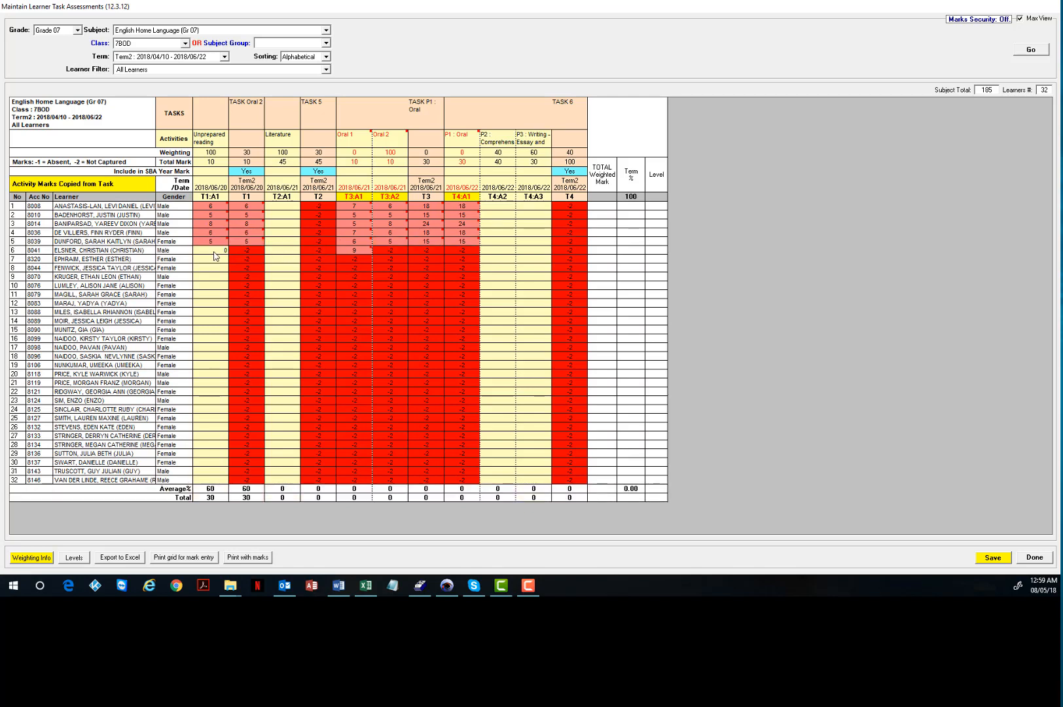
key("Return")
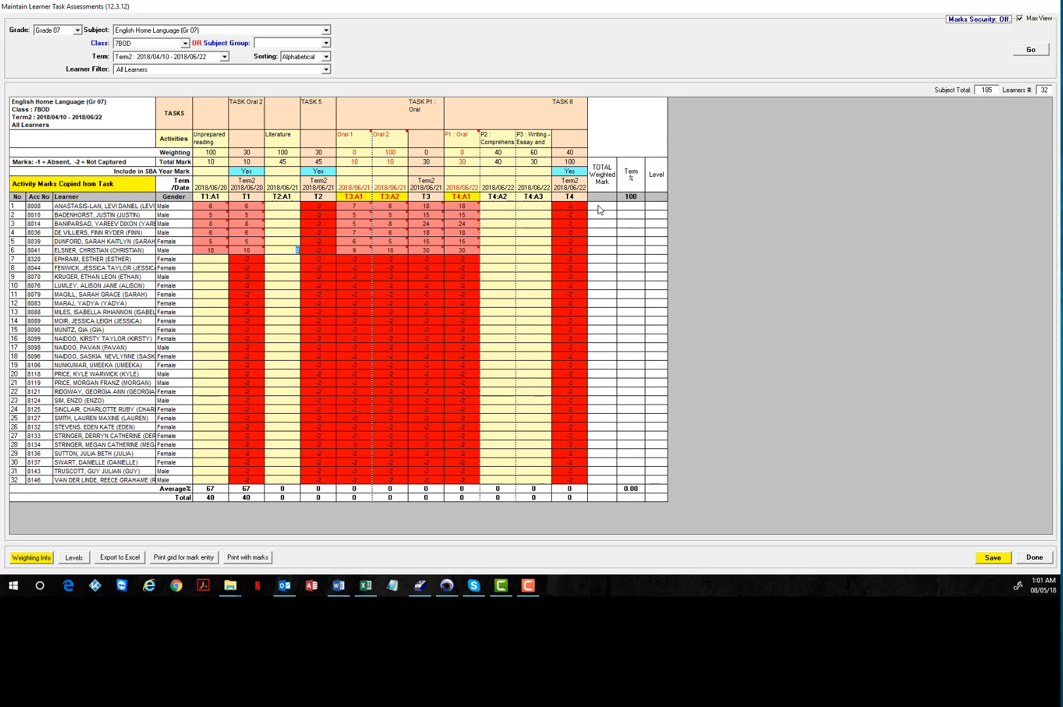
Enter the first learner's Task 6 marks: 24 for P2 Comprehension and 21 for P3 Writing.
left_click(462, 162)
type("30")
left_click(500, 209)
type("24")
key("Tab")
type("21")
key("Return")
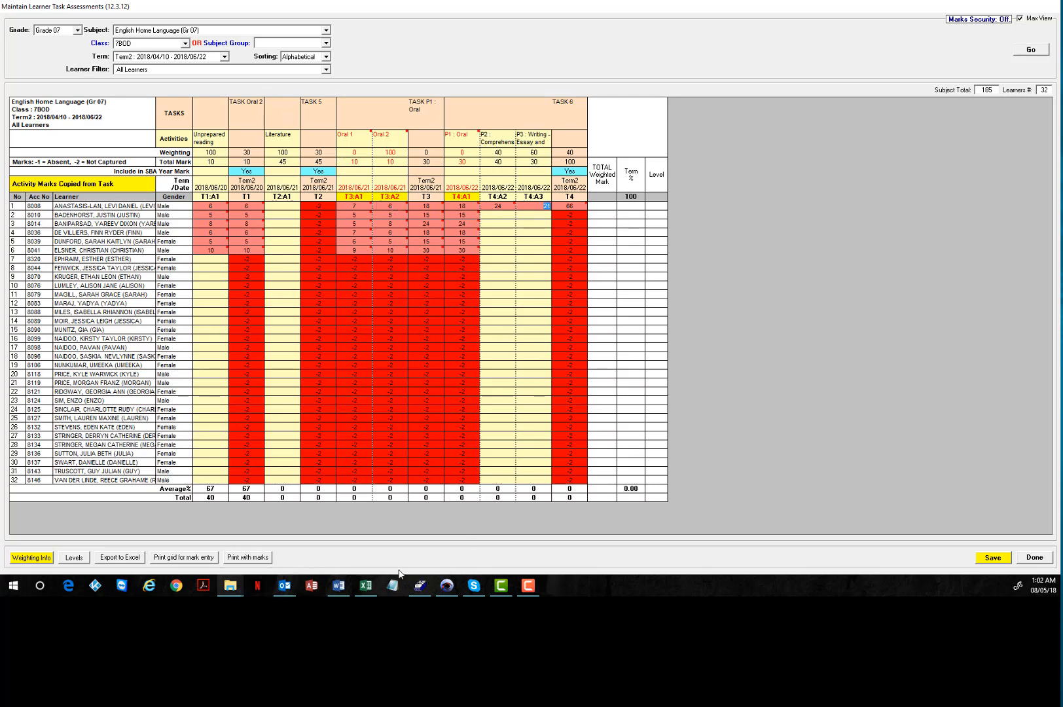
Switch to Calculator, divide the first learner's P2 mark of 24 by 40, and clear the calculator memory.
left_click(528, 585)
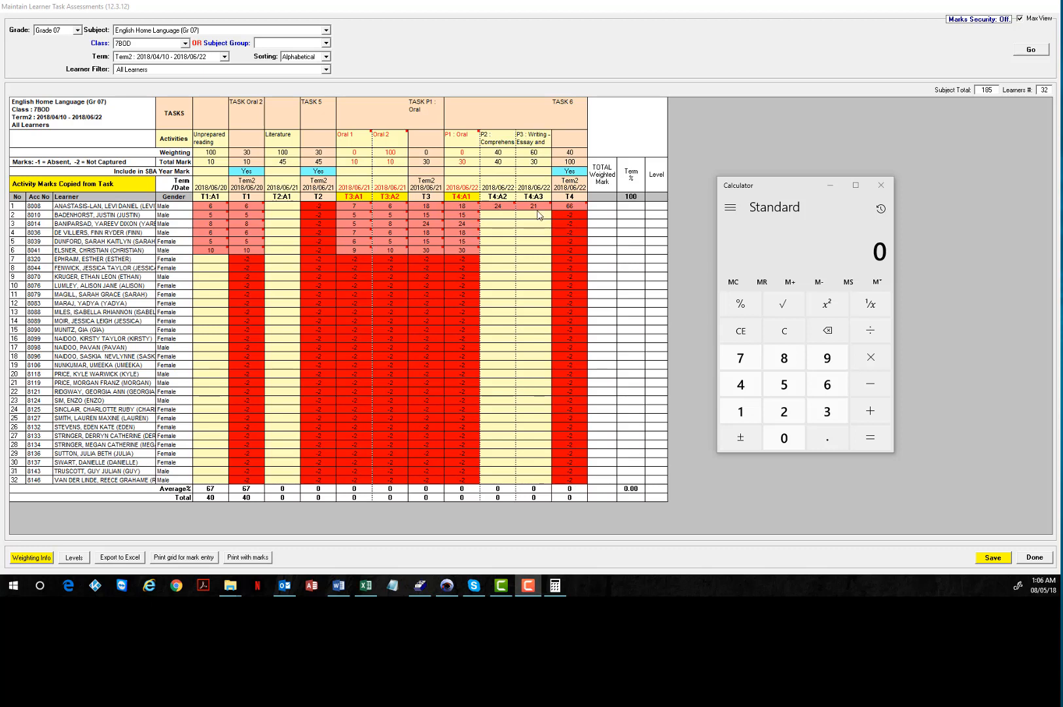
left_click(747, 384)
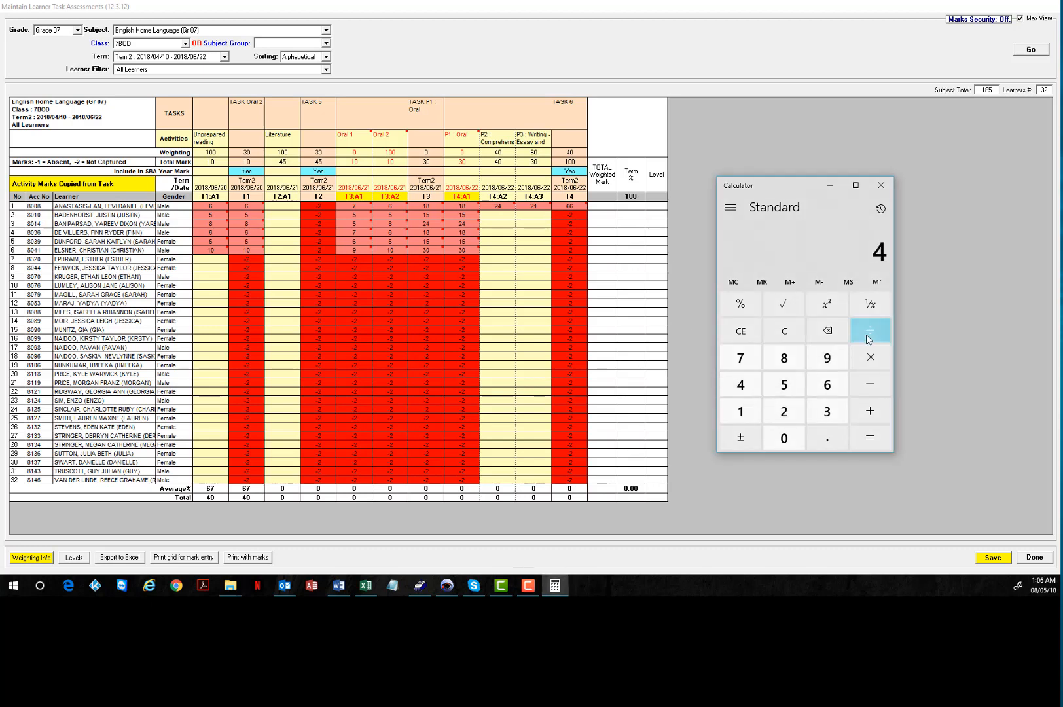
left_click(789, 334)
left_click(790, 418)
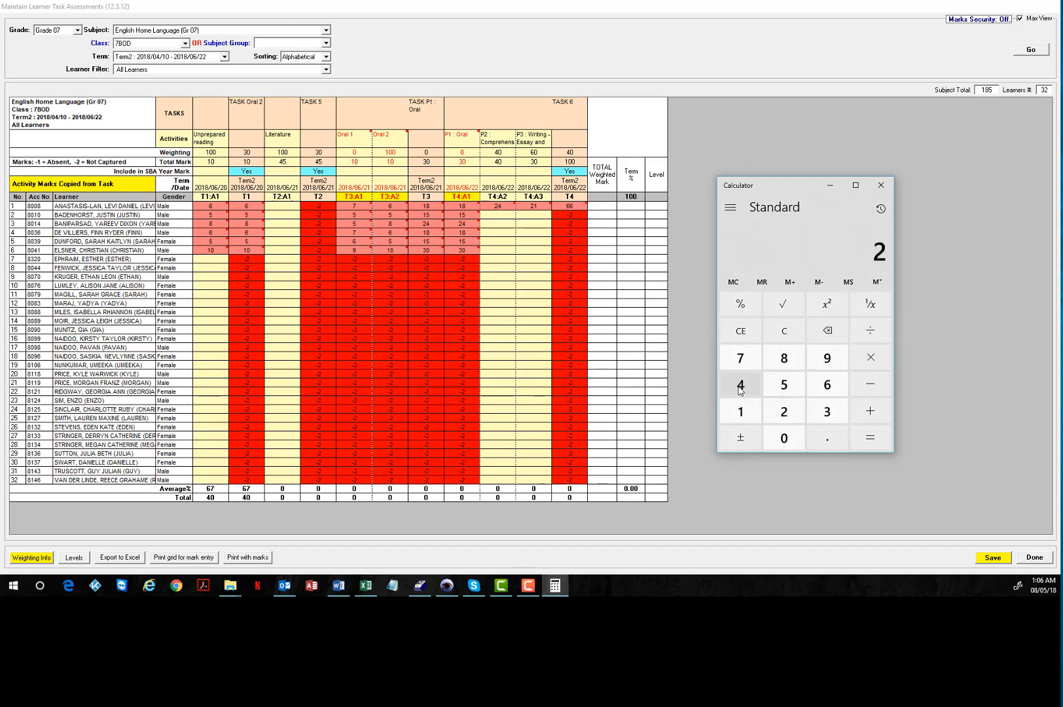
left_click(741, 384)
left_click(871, 331)
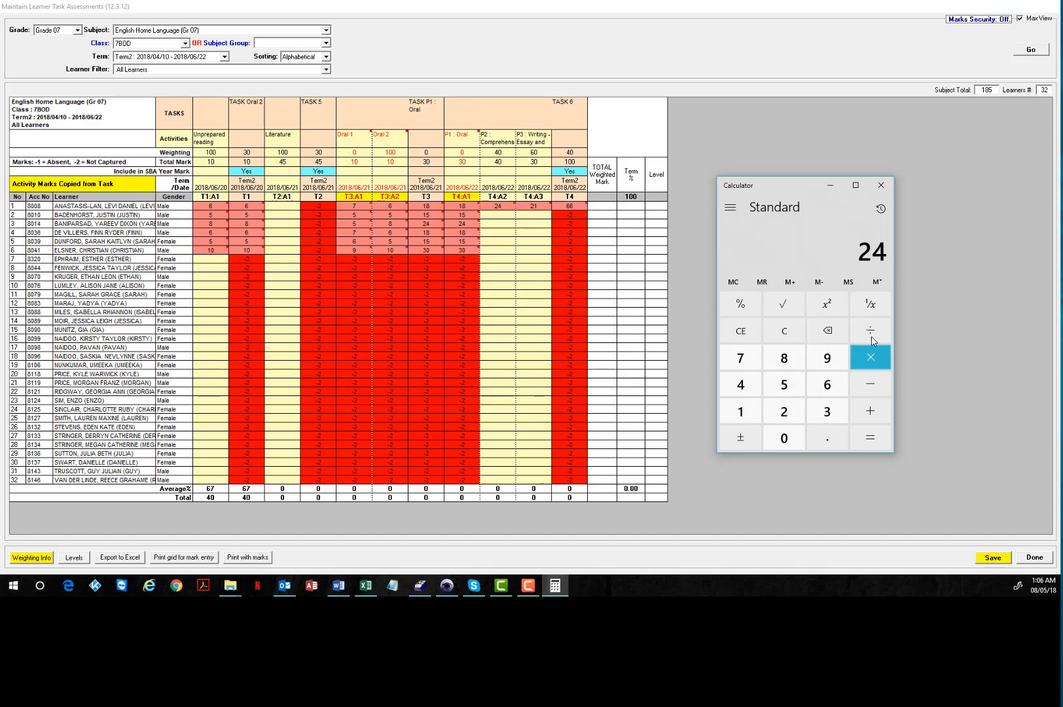
left_click(740, 385)
left_click(784, 438)
left_click(733, 282)
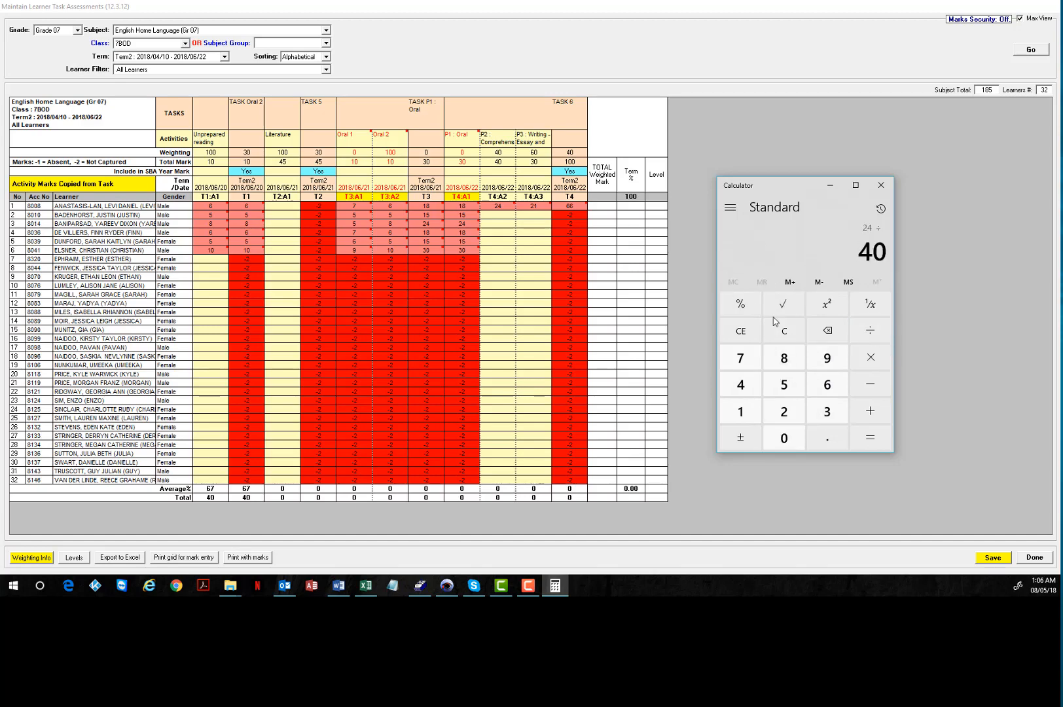
Multiply the P2 quotient by the weighting of 40, add the result to memory, and clear the display.
left_click(872, 361)
left_click(740, 384)
left_click(785, 438)
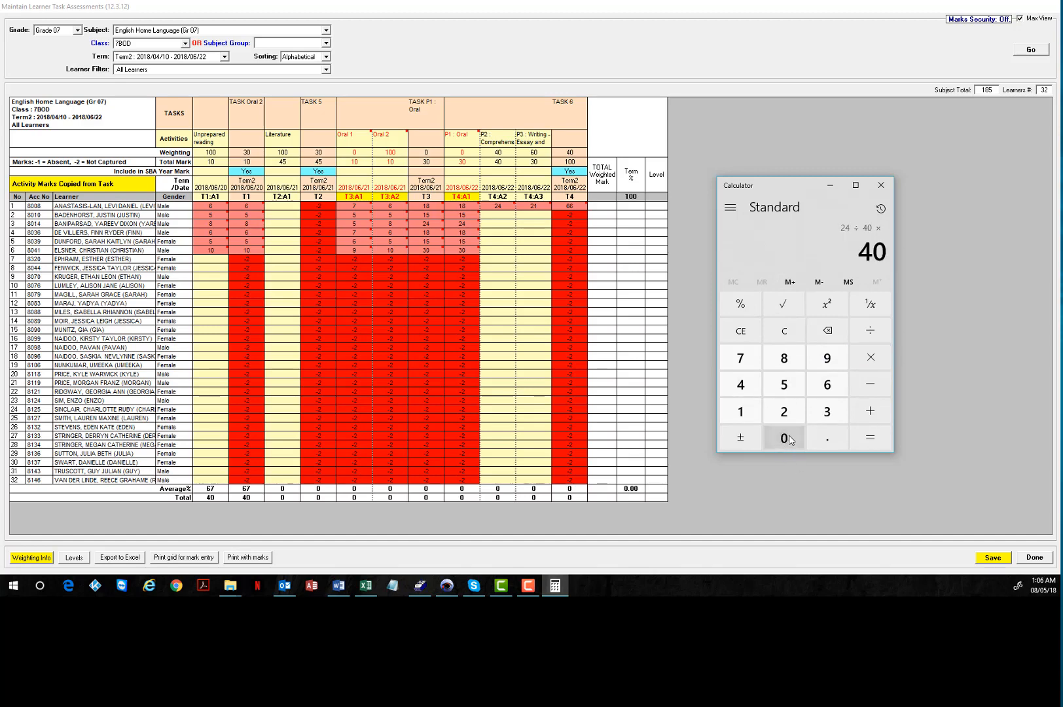
left_click(875, 443)
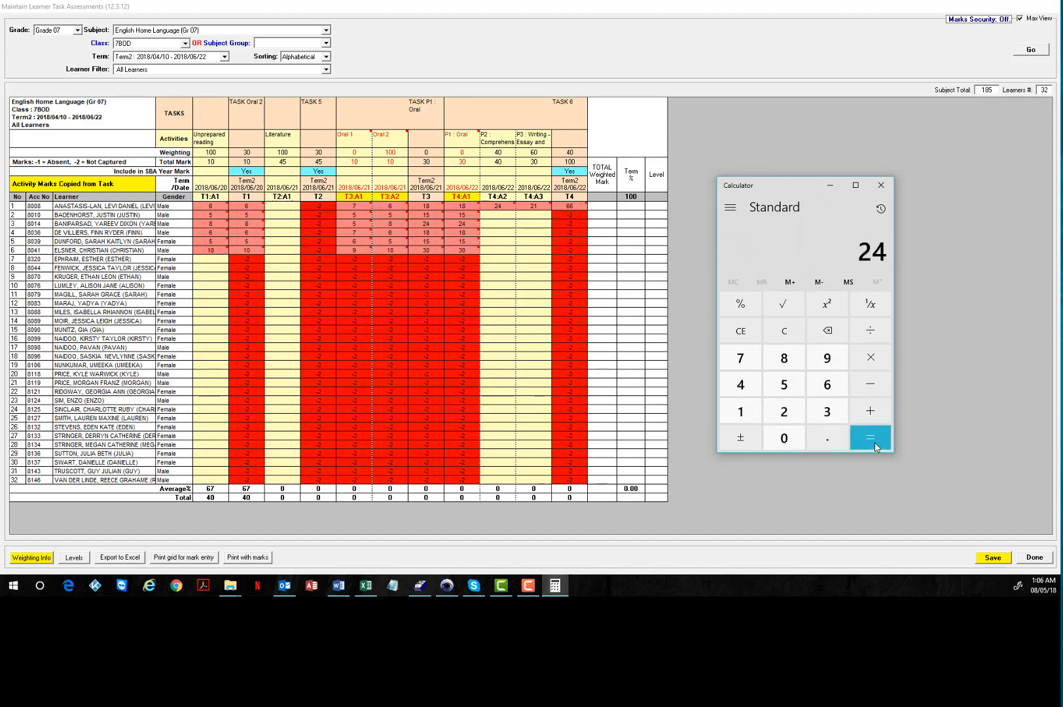
left_click(791, 282)
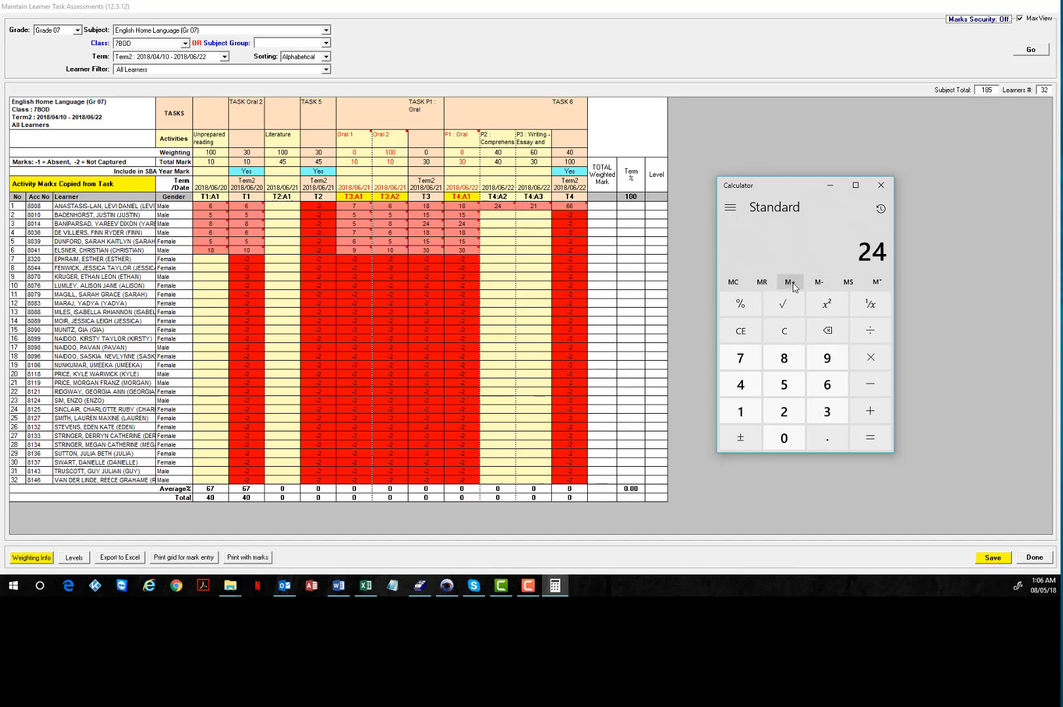
left_click(784, 332)
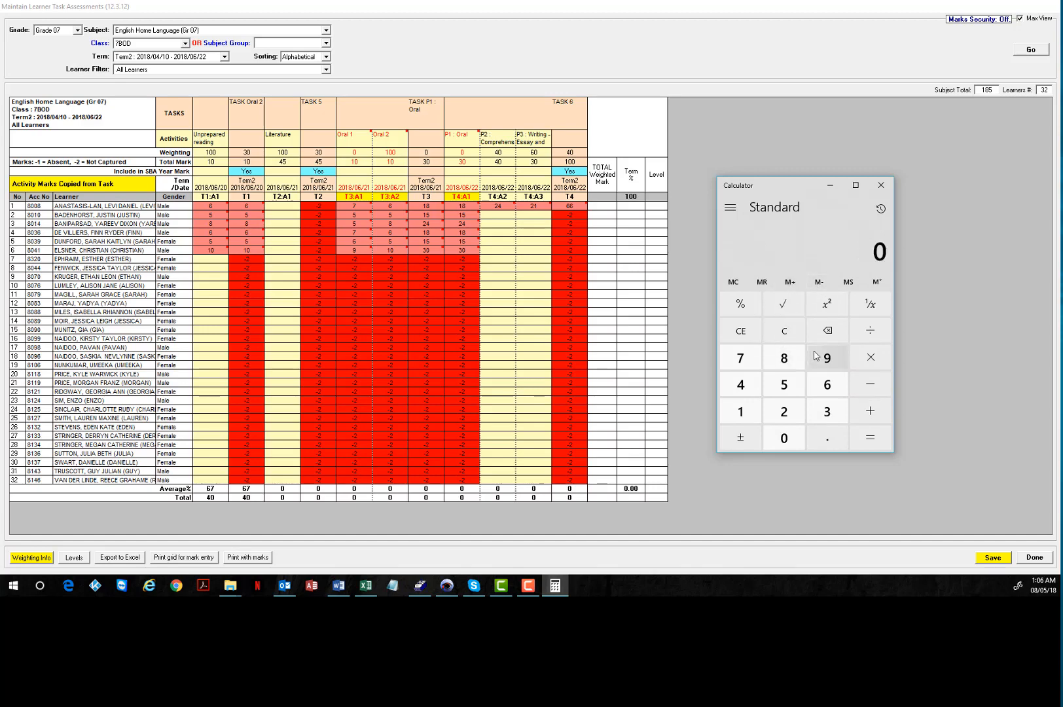
Calculate the first learner's weighted P3 Writing mark as 21 ÷ 30 × 60.
left_click(766, 417)
left_click(747, 417)
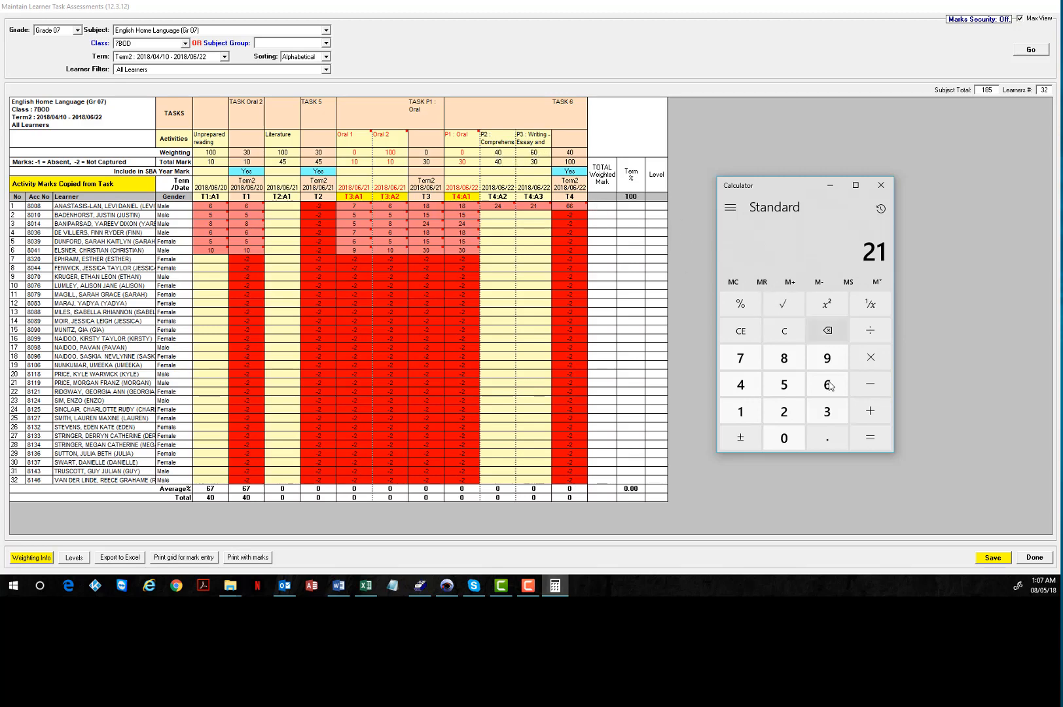
left_click(870, 336)
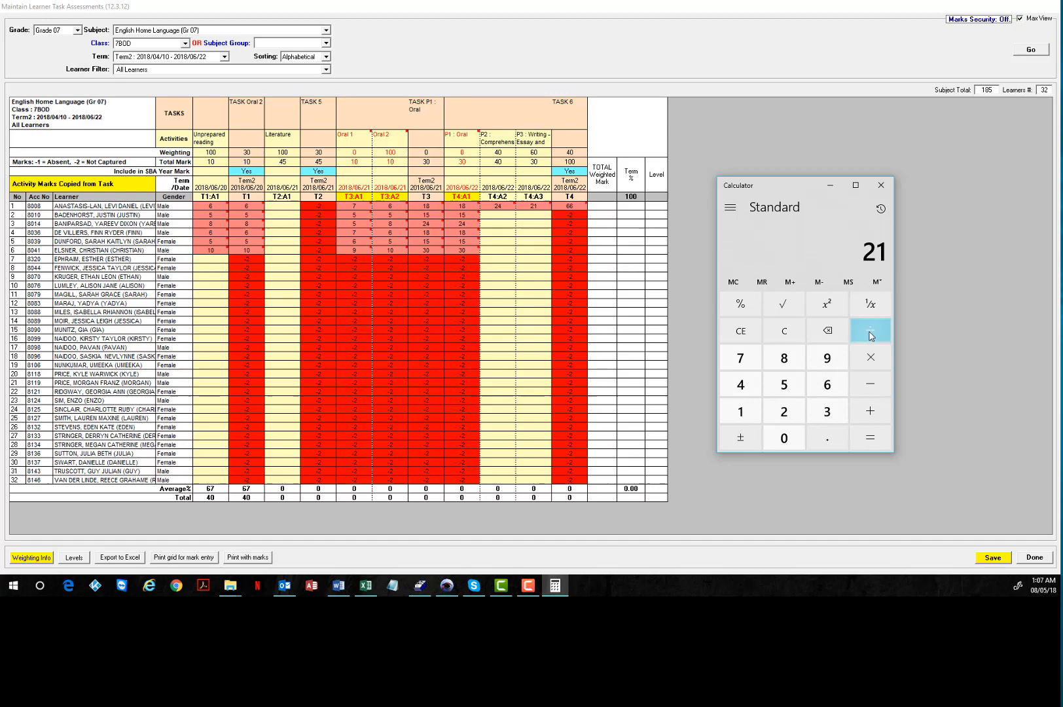
left_click(820, 418)
left_click(797, 438)
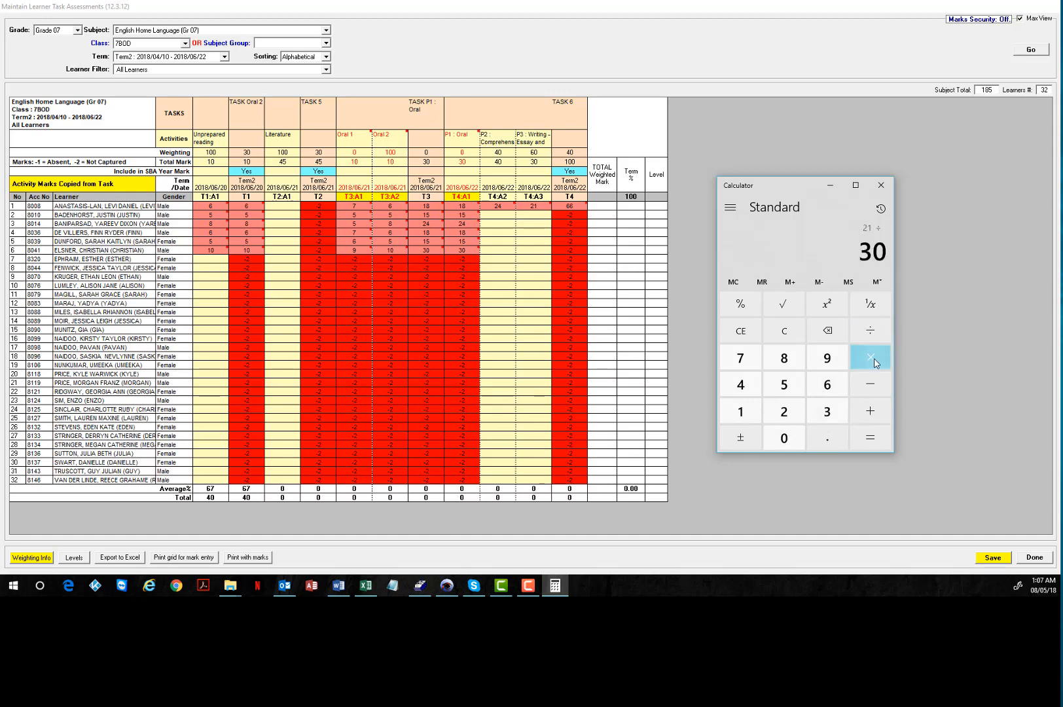
left_click(874, 359)
left_click(826, 383)
left_click(796, 440)
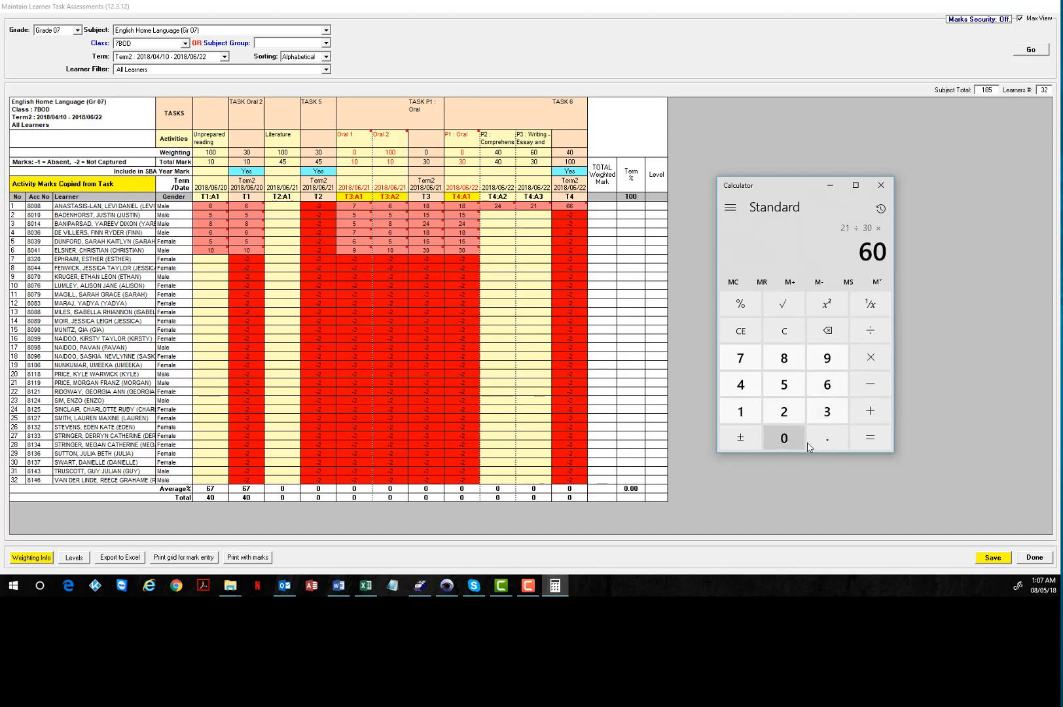
left_click(869, 437)
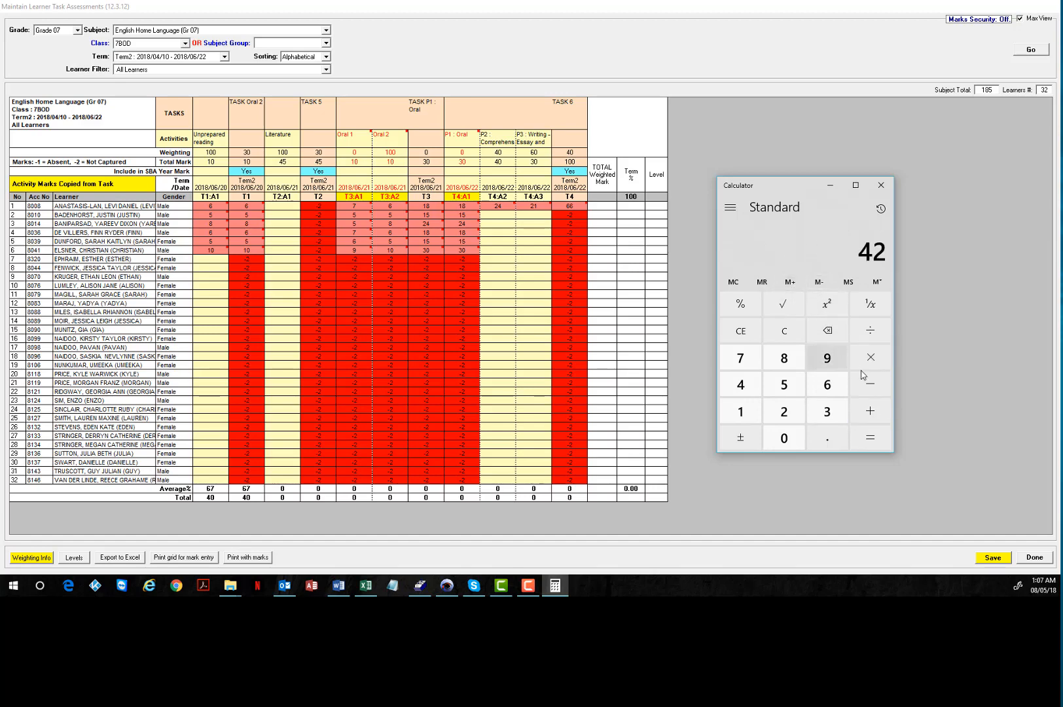
Add the P2 result recalled from memory to the weighted P3 mark and compute the sum.
left_click(871, 411)
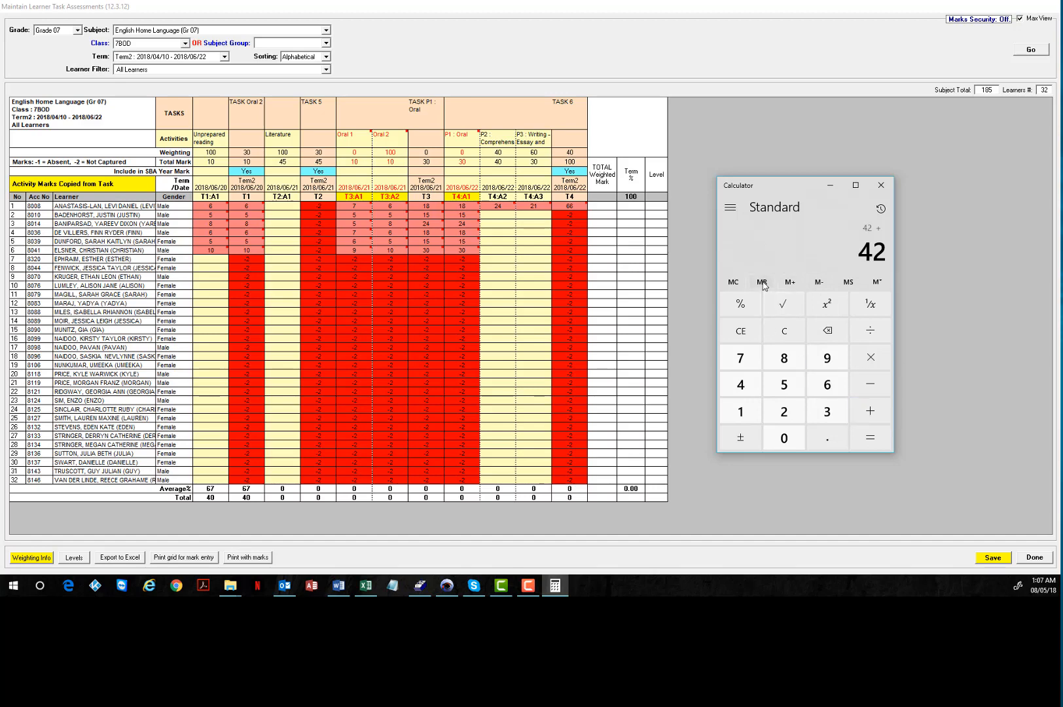
left_click(762, 282)
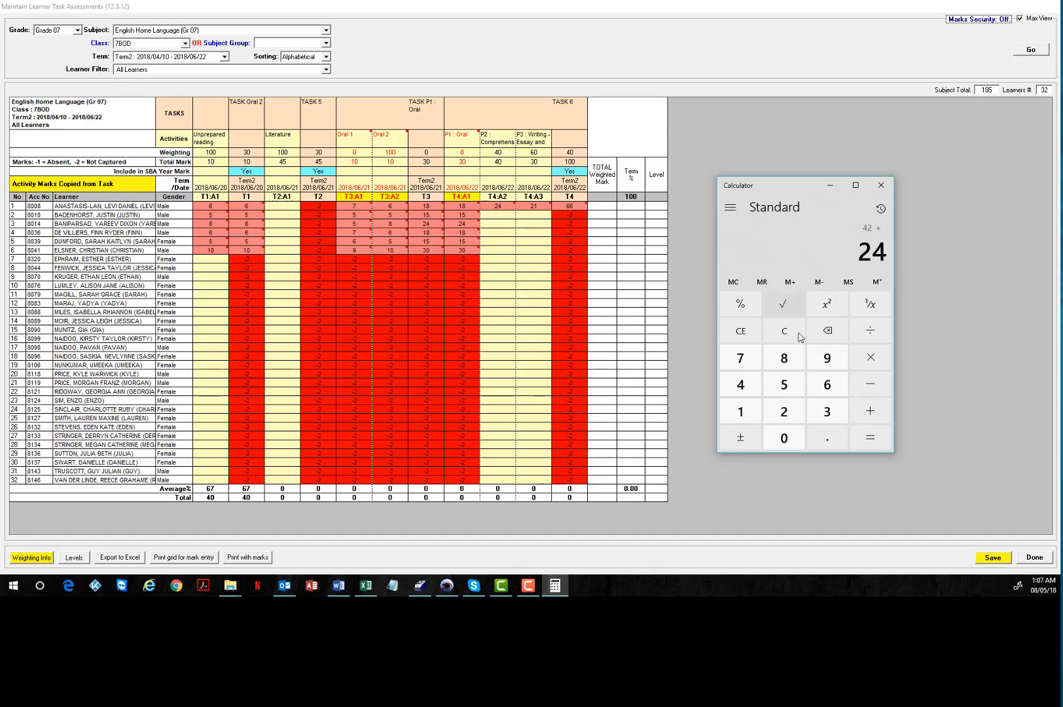
left_click(873, 439)
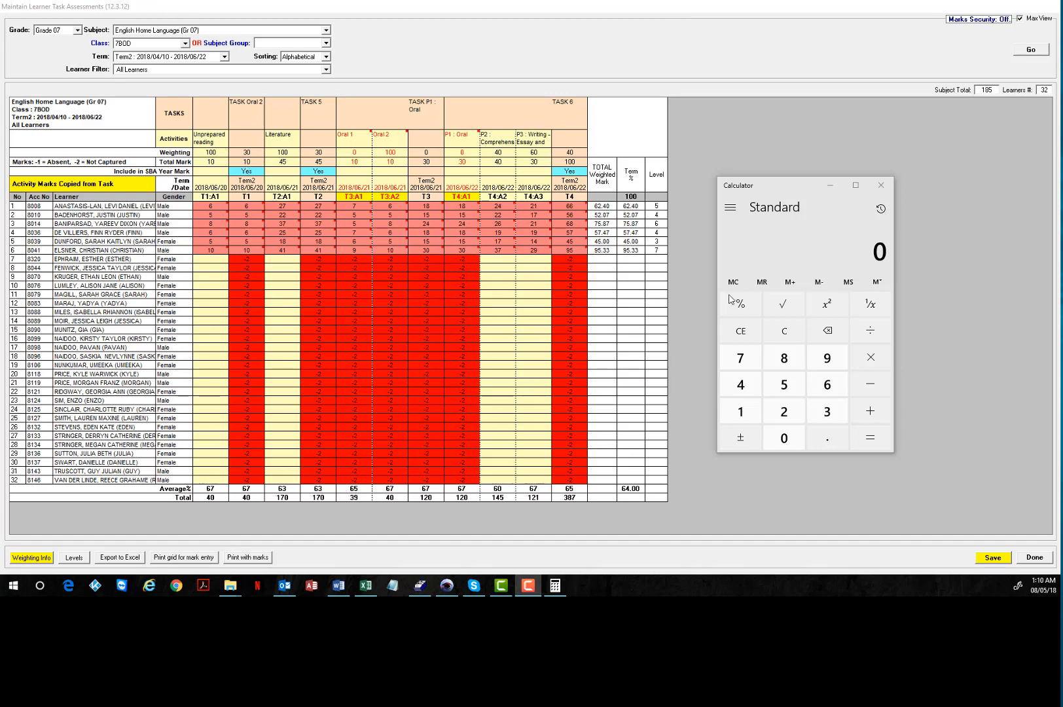
Calculate the first learner's weighted Oral 2 task mark as 6 ÷ 10 × 30, store it in freshly cleared memory, and clear the display.
left_click(828, 387)
left_click(871, 331)
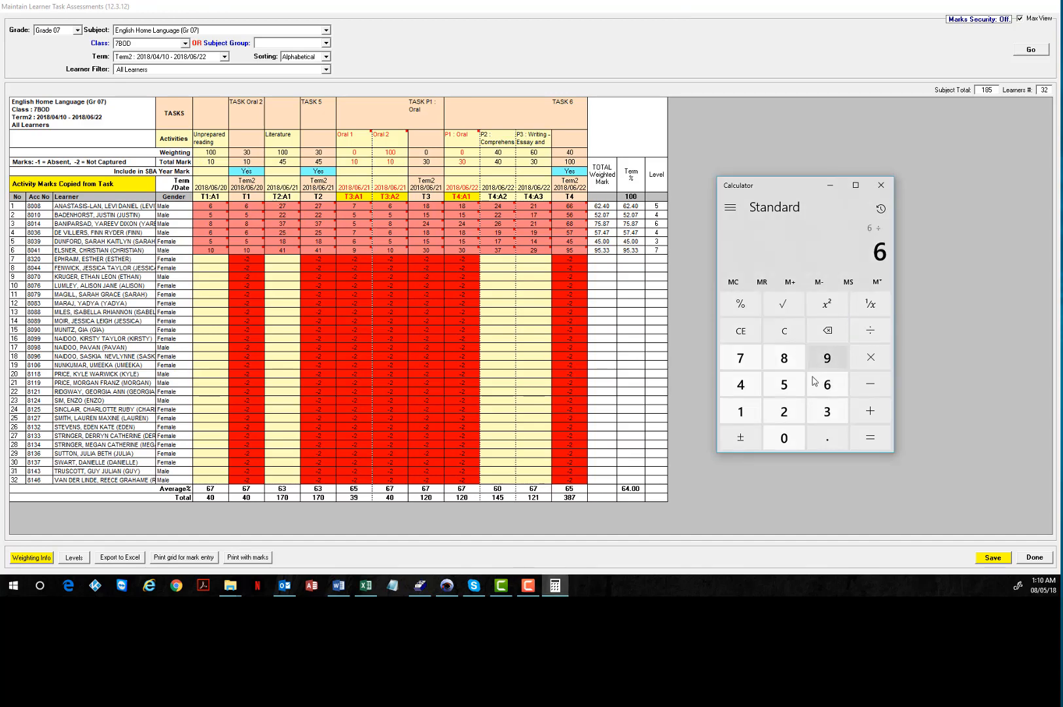
left_click(742, 412)
left_click(784, 445)
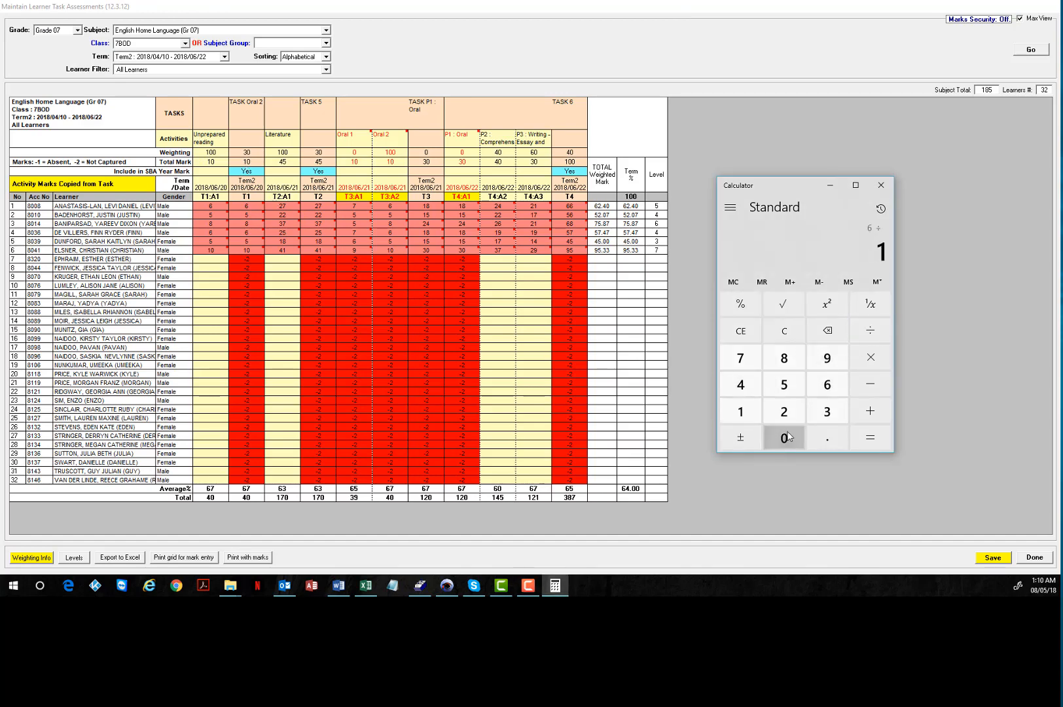
left_click(733, 282)
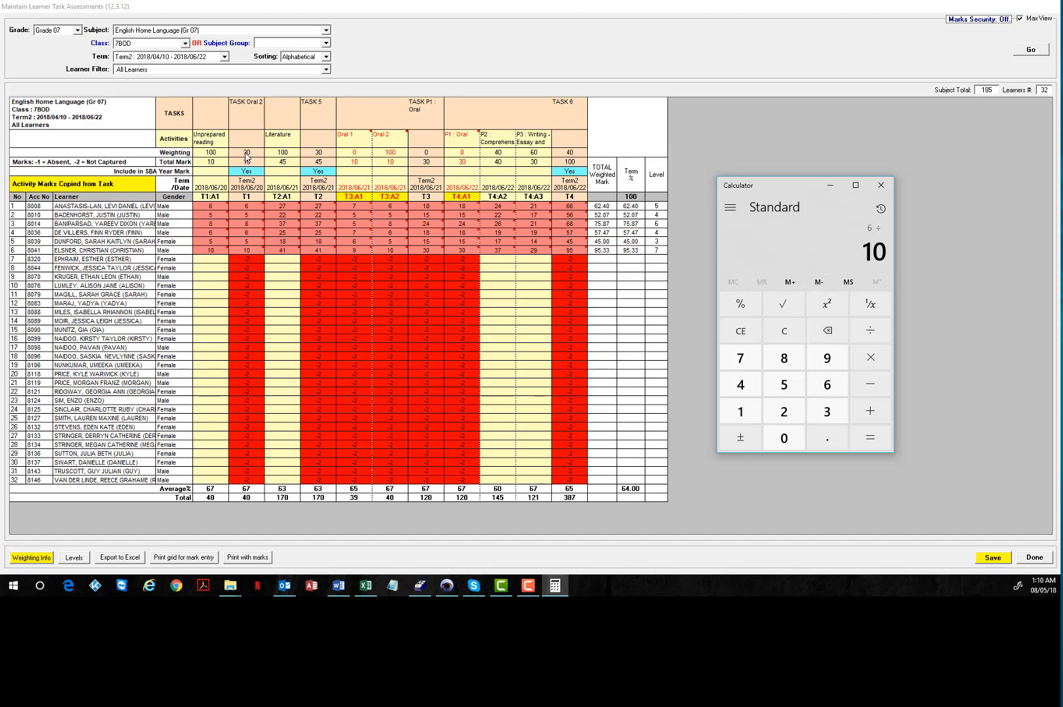
left_click(871, 358)
left_click(827, 411)
left_click(784, 440)
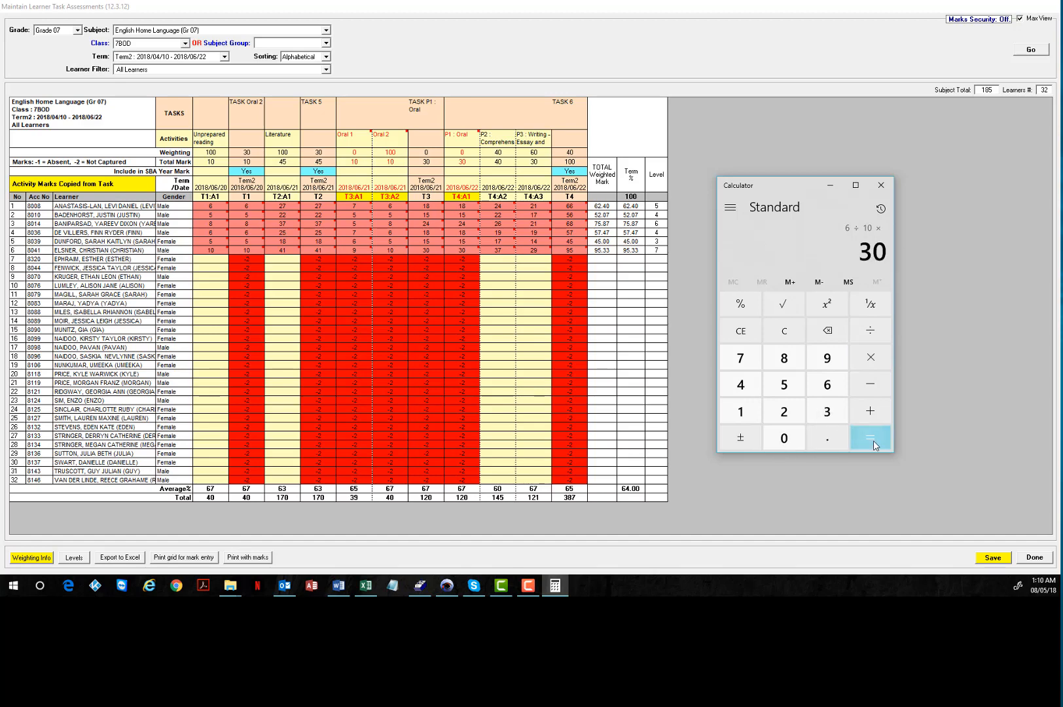
left_click(873, 441)
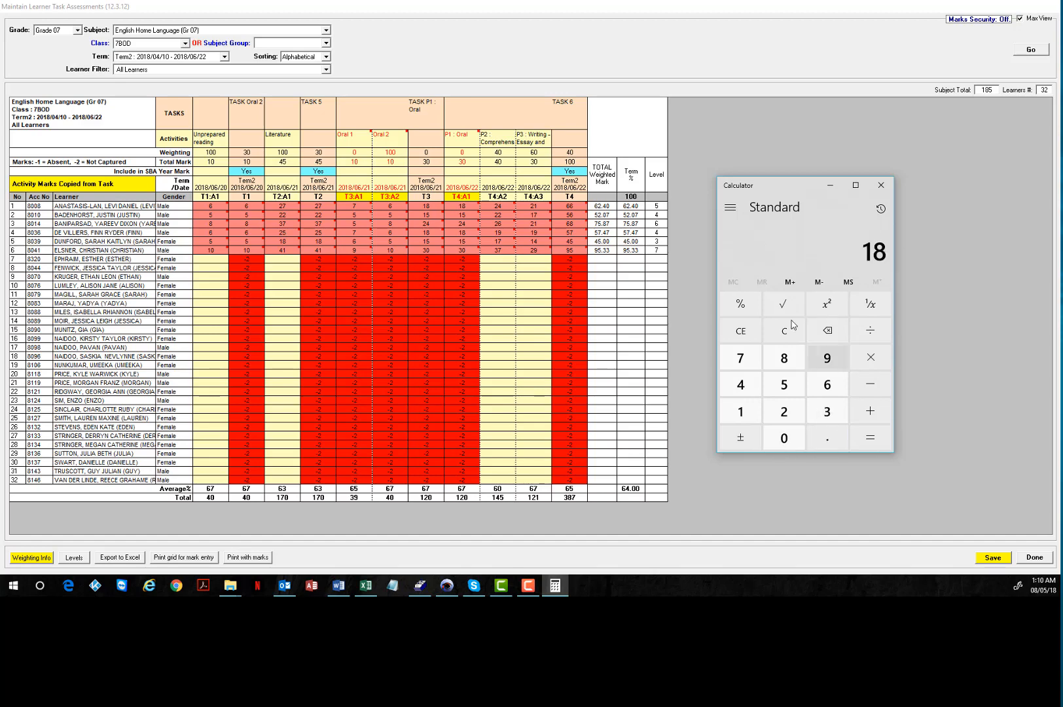
left_click(790, 283)
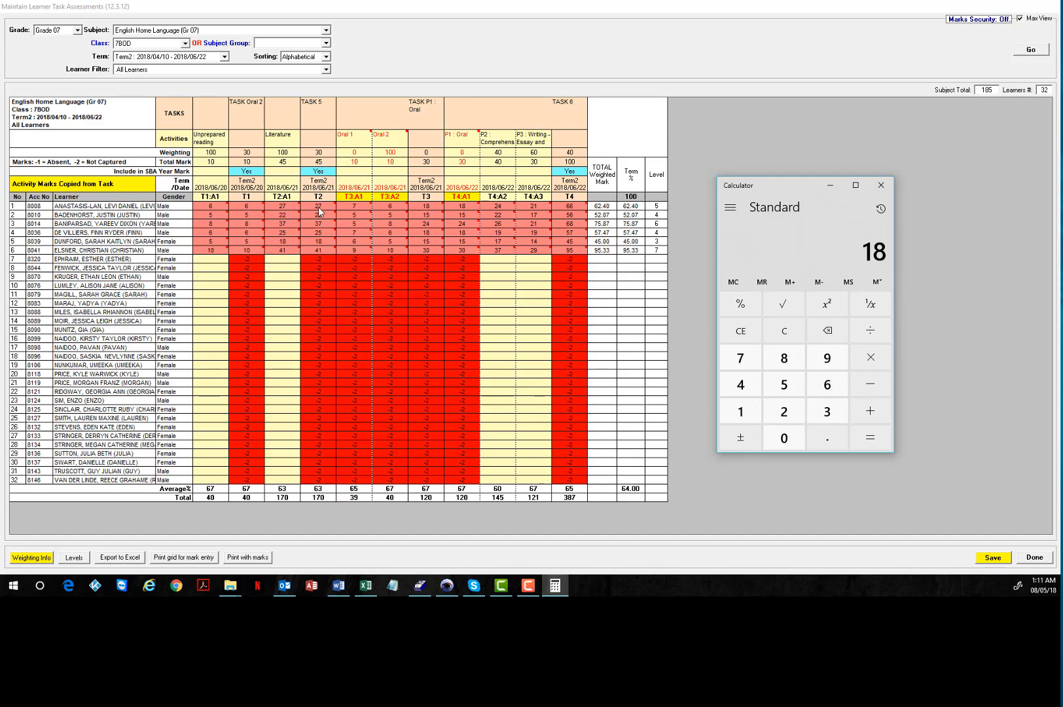
left_click(786, 334)
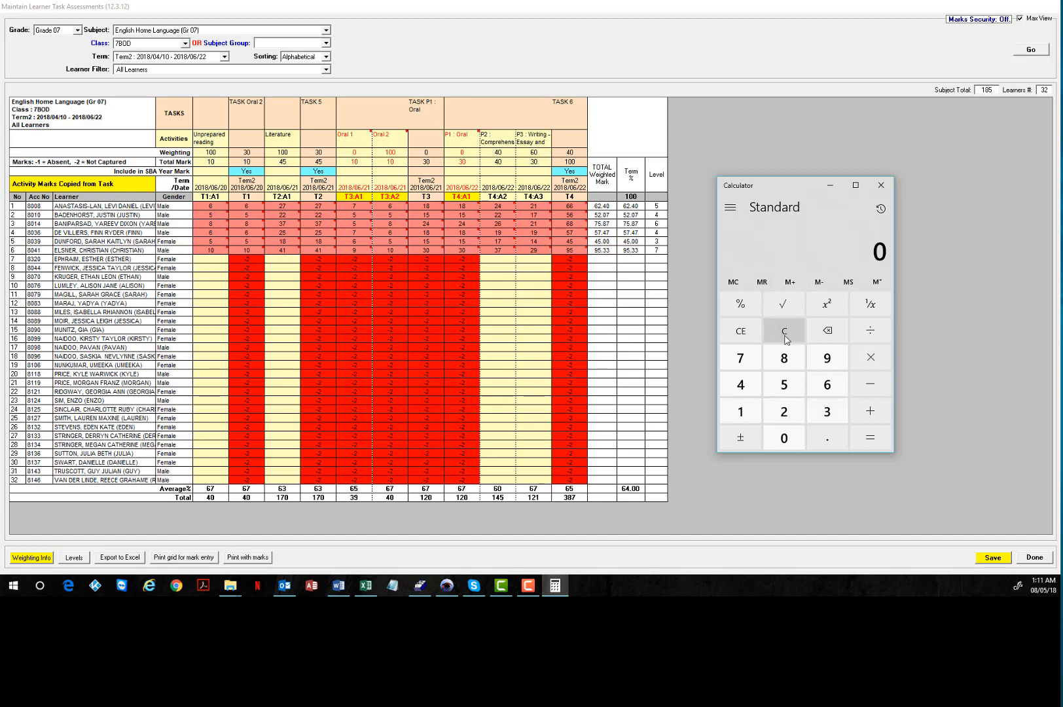
Calculate the first learner's weighted Task 5 mark as 27 ÷ 45 × 30, add it to memory, and clear the display.
left_click(785, 411)
left_click(732, 360)
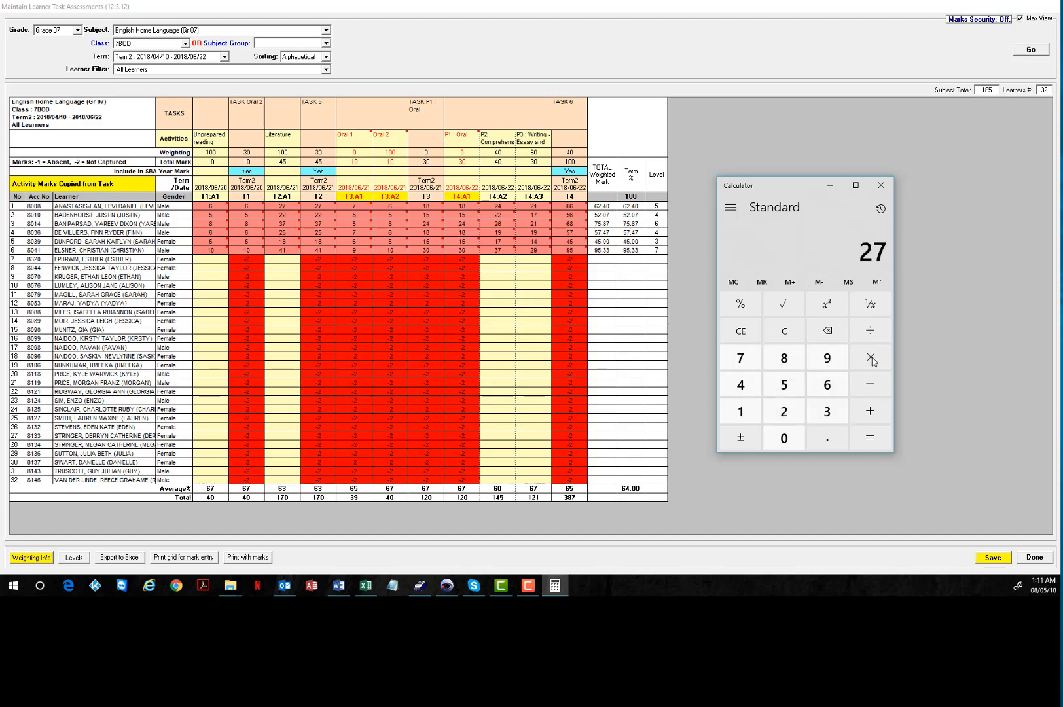
left_click(870, 331)
left_click(753, 387)
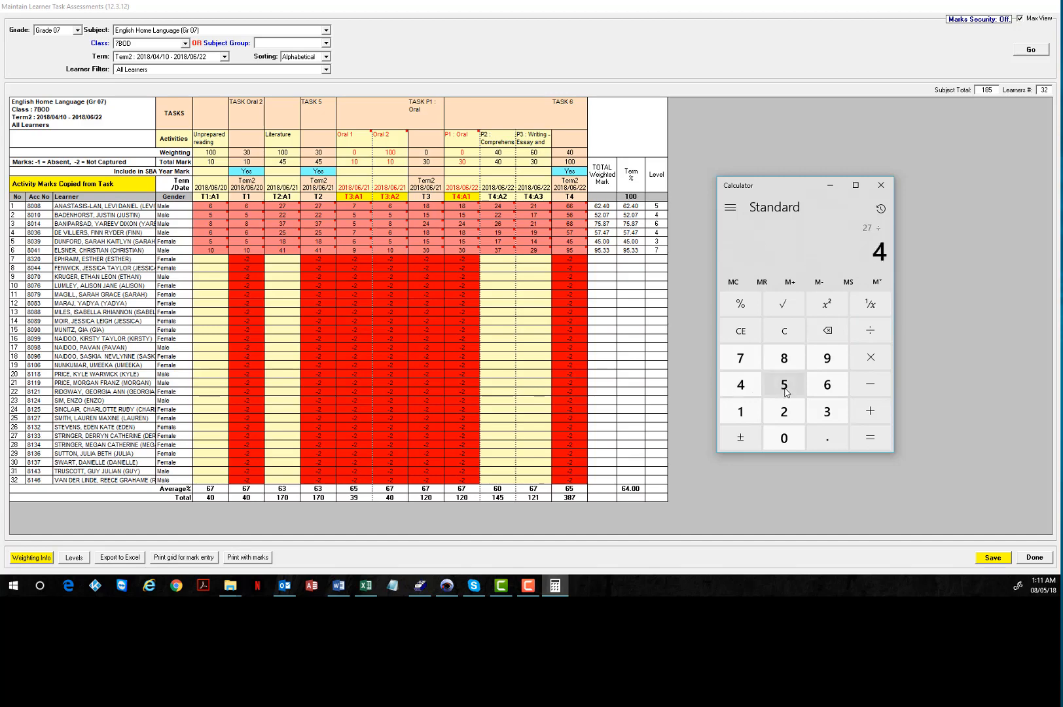
left_click(785, 387)
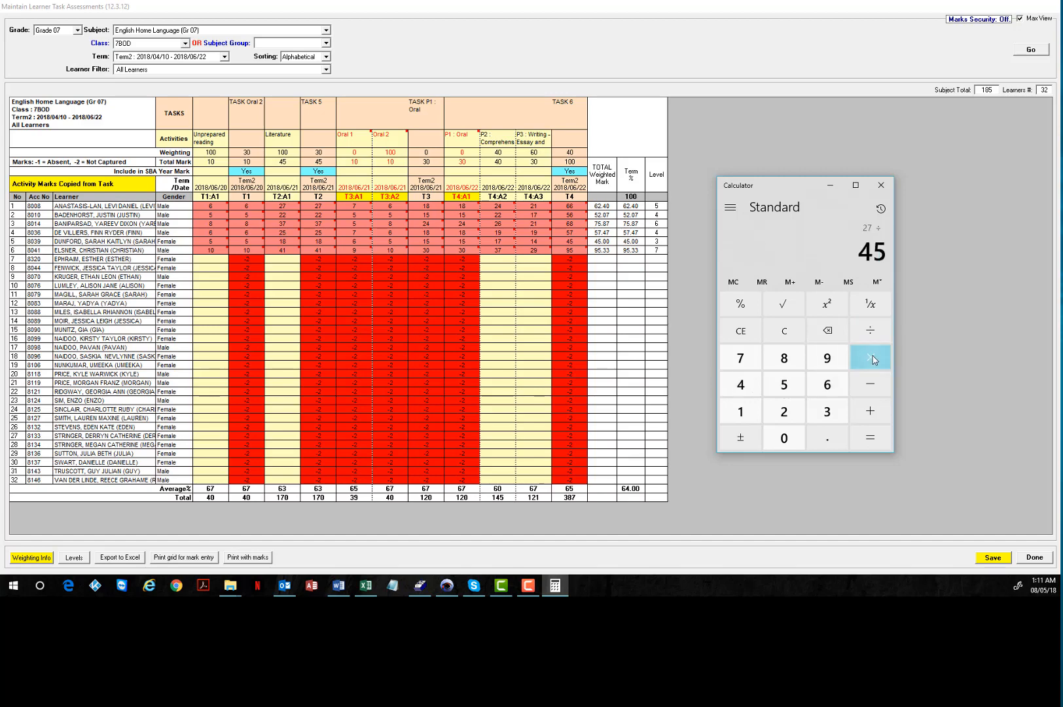
left_click(872, 358)
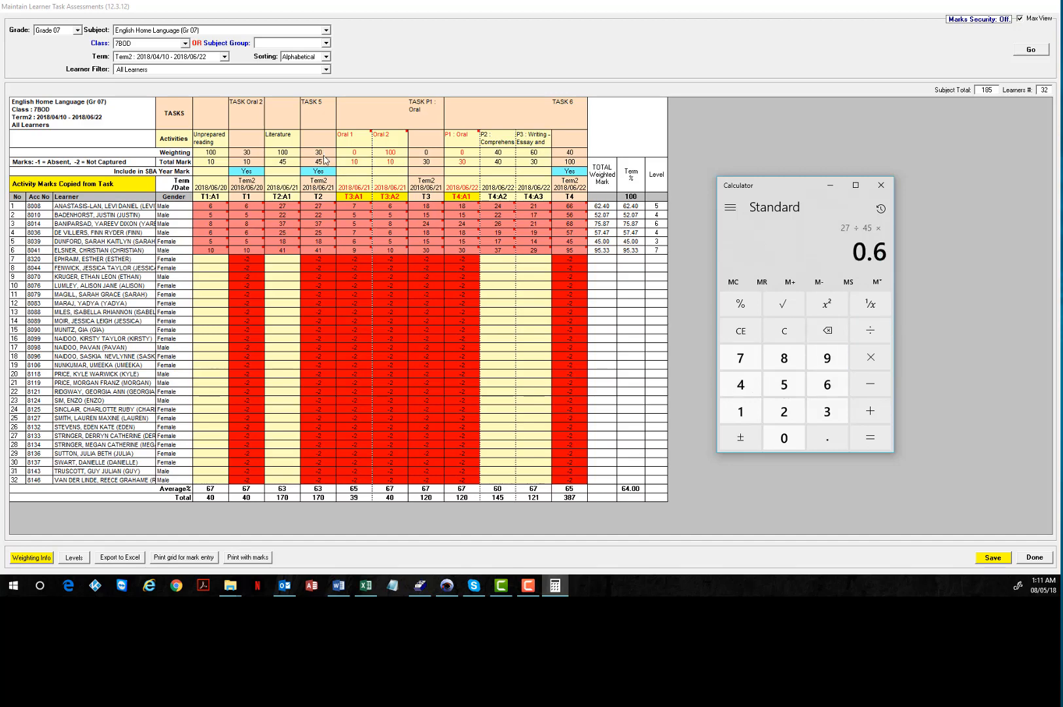
left_click(827, 412)
left_click(793, 446)
left_click(870, 439)
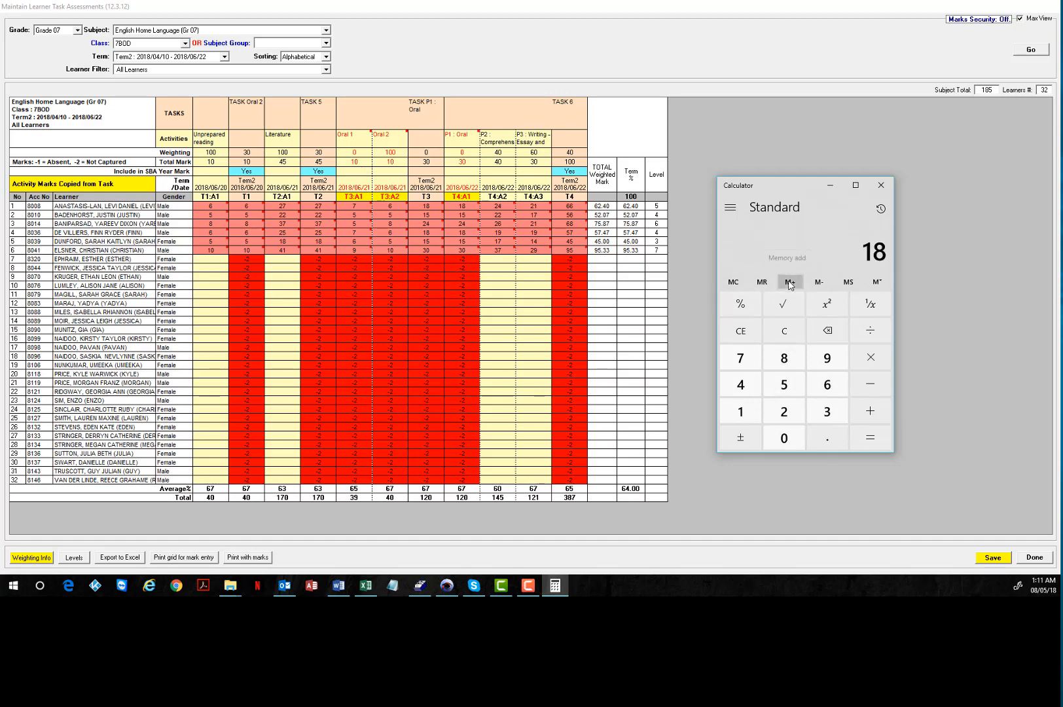
left_click(785, 332)
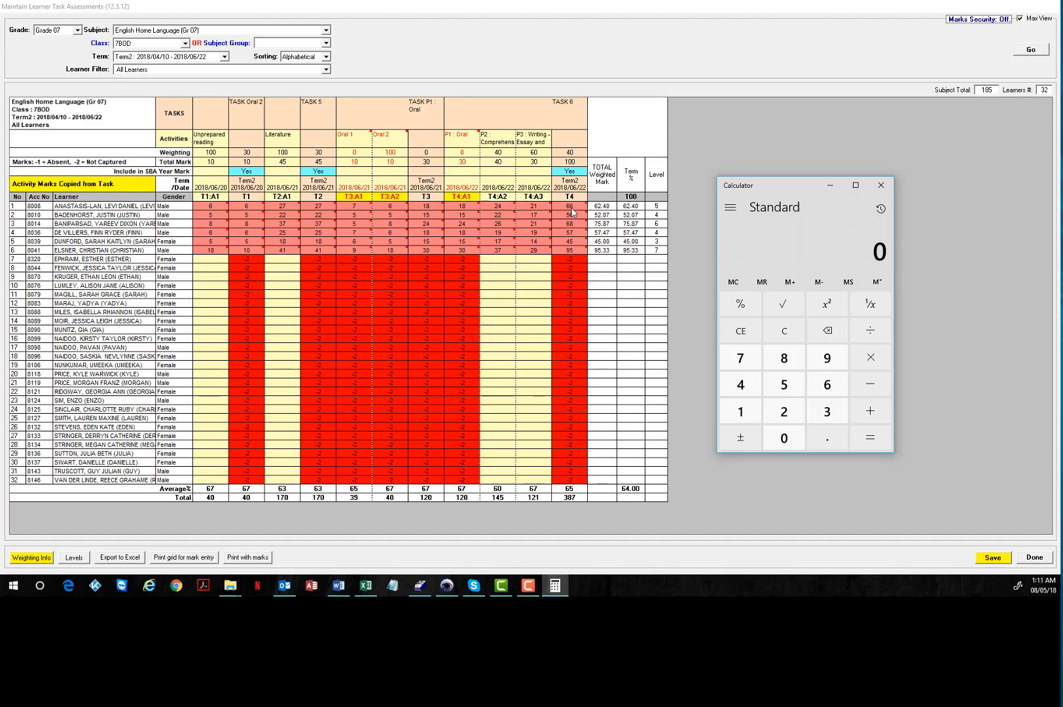
Calculate the first learner's weighted Task 6 mark as 66 ÷ 100 × 40 and recall the accumulated term total from memory.
double_click(828, 386)
left_click(870, 331)
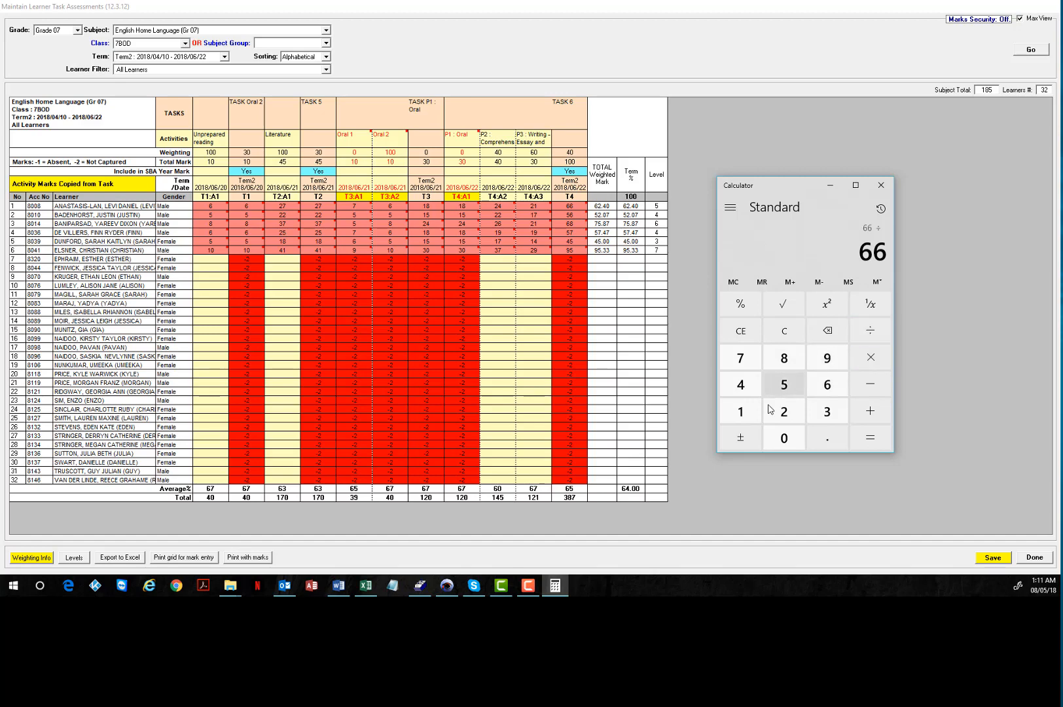
left_click(788, 446)
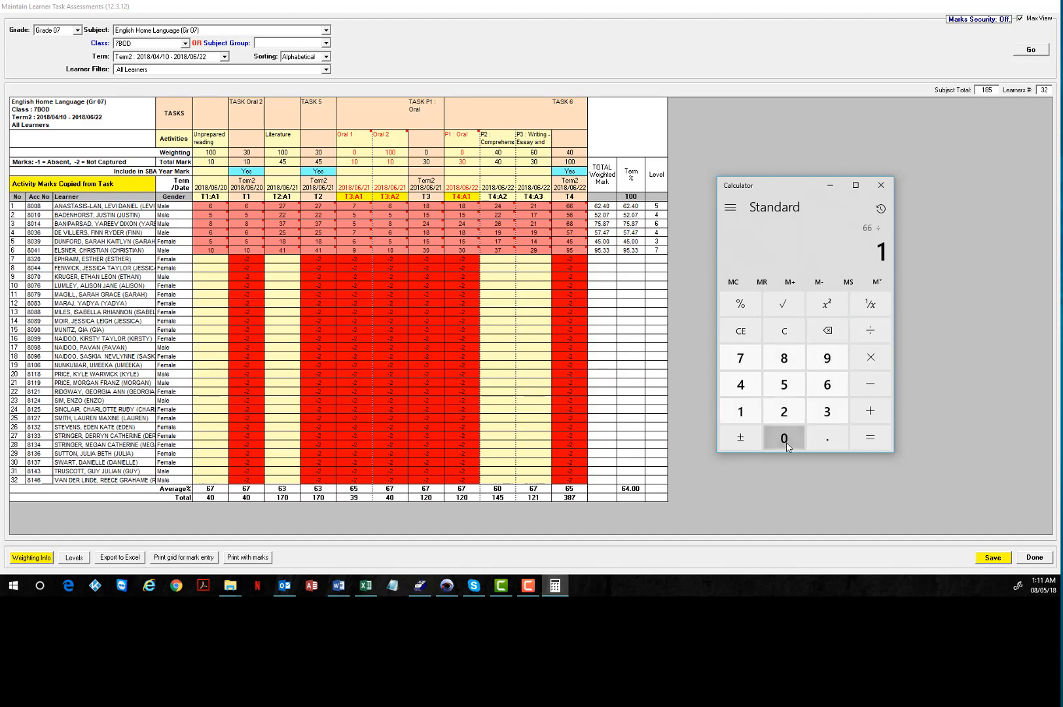
left_click(871, 332)
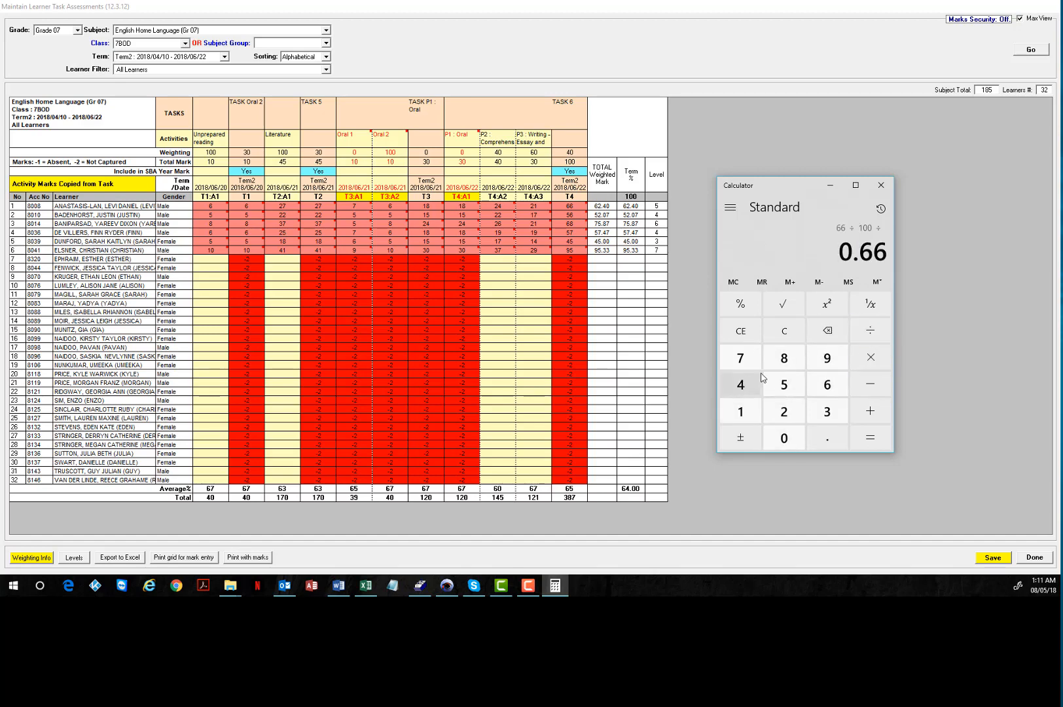
left_click(869, 357)
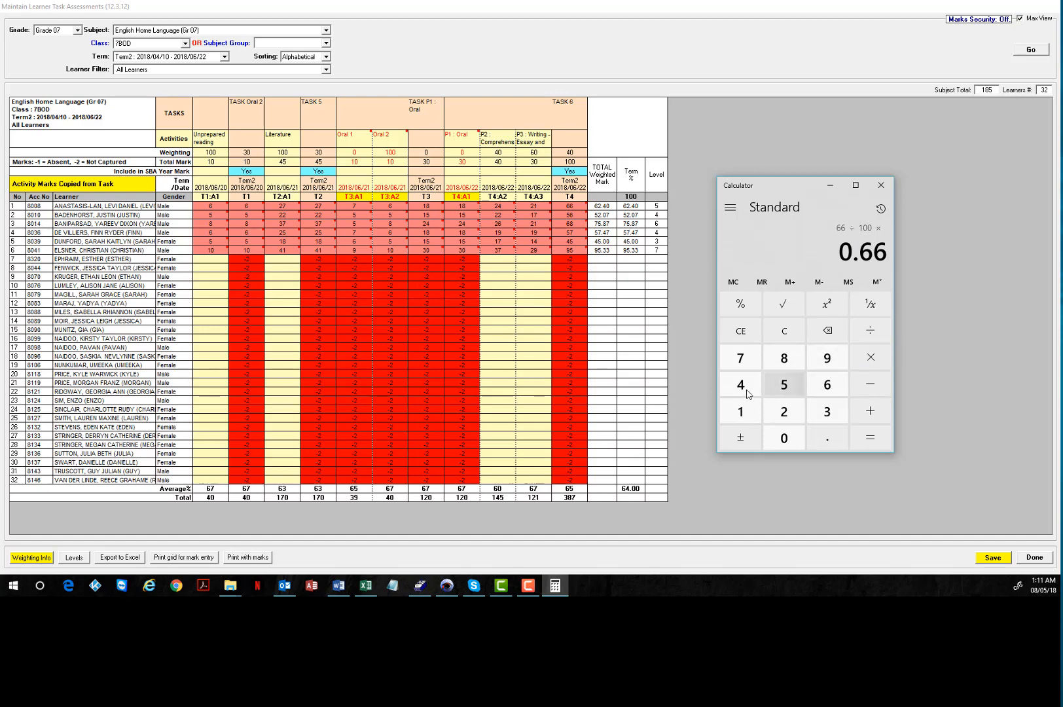
left_click(748, 394)
left_click(783, 437)
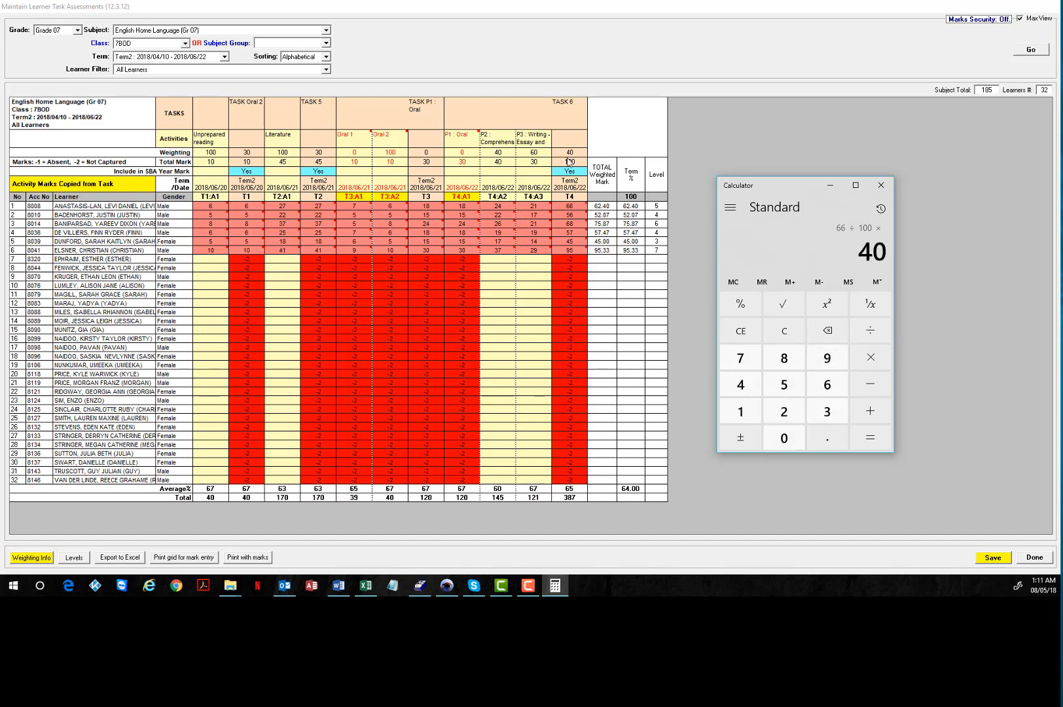
left_click(870, 437)
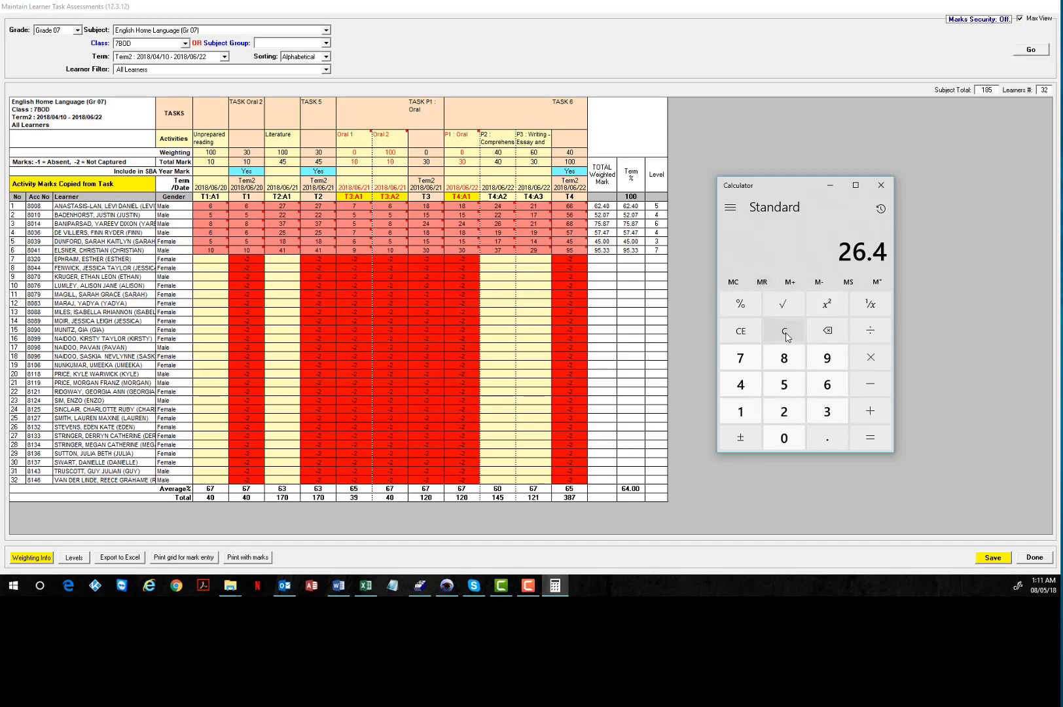
left_click(786, 334)
left_click(762, 283)
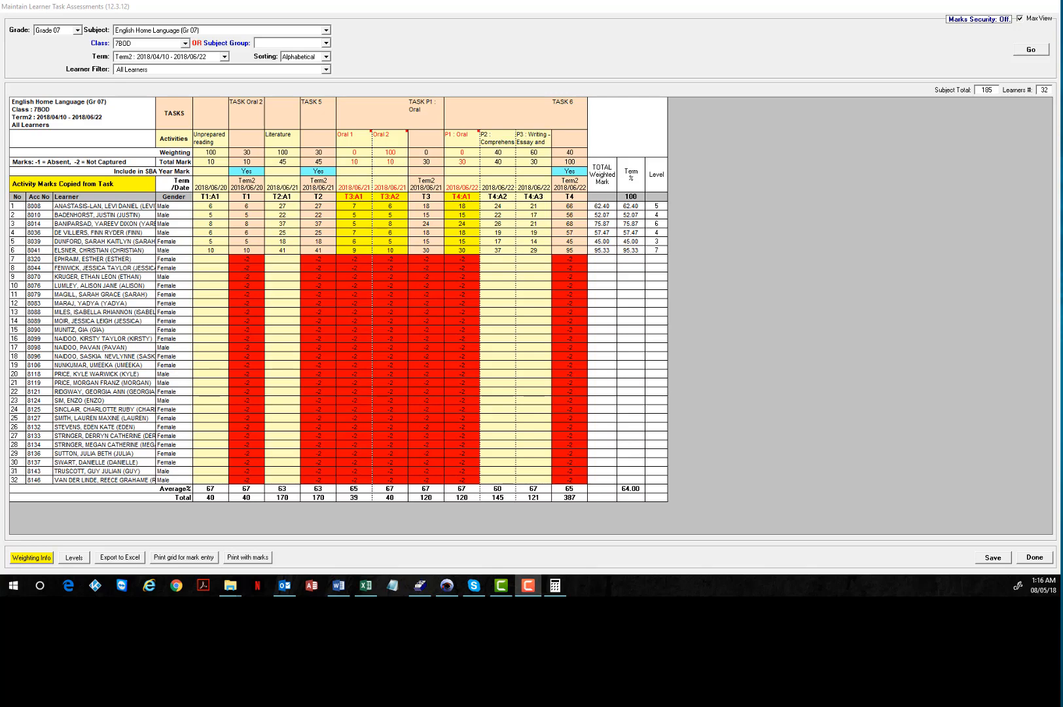
Bring the calculator back up and clear both its display and its memory.
left_click(556, 586)
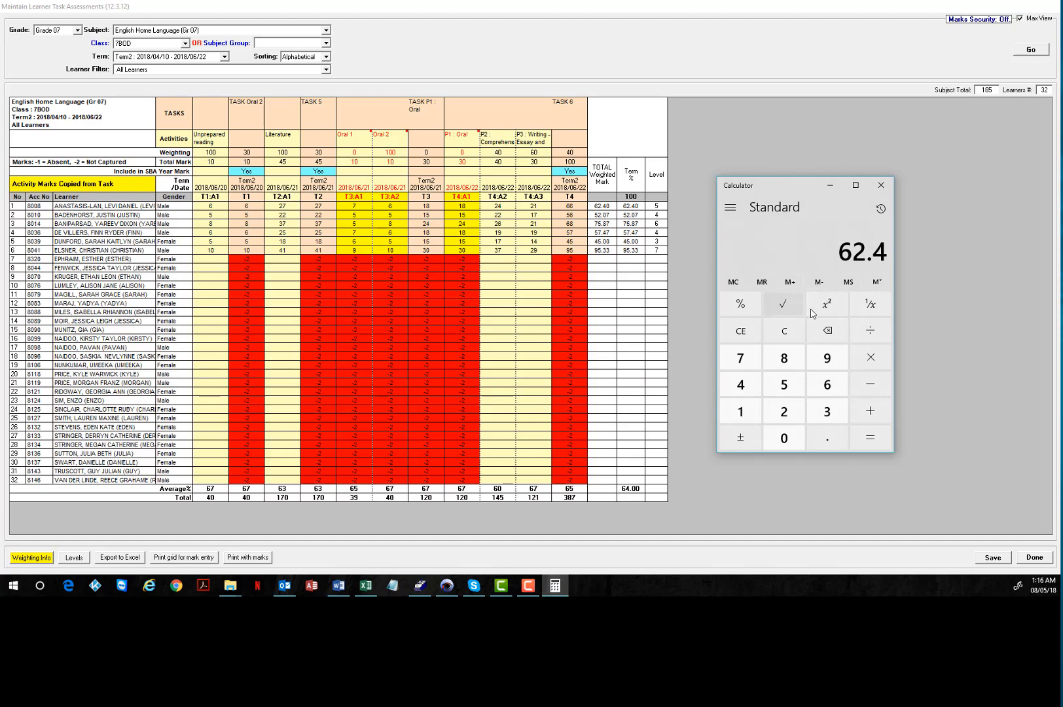
left_click(785, 332)
left_click(734, 282)
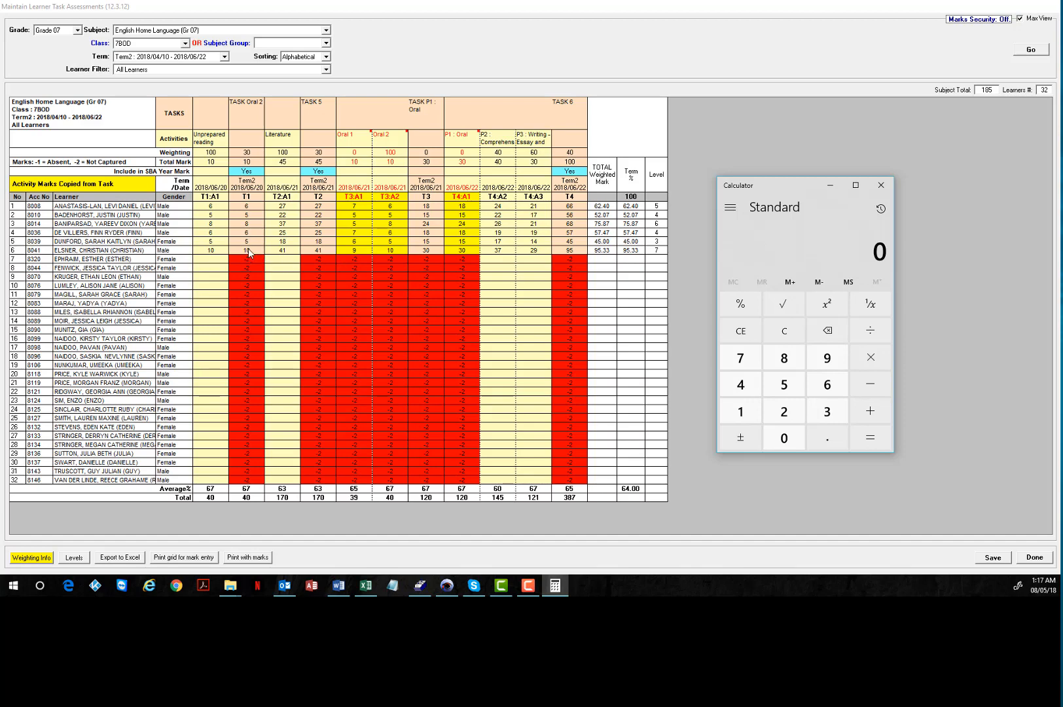
Calculate the sixth learner's weighted Oral 2 mark as 10 ÷ 10 × 30, add it to memory, and check the stored value.
left_click(740, 411)
left_click(784, 438)
left_click(870, 330)
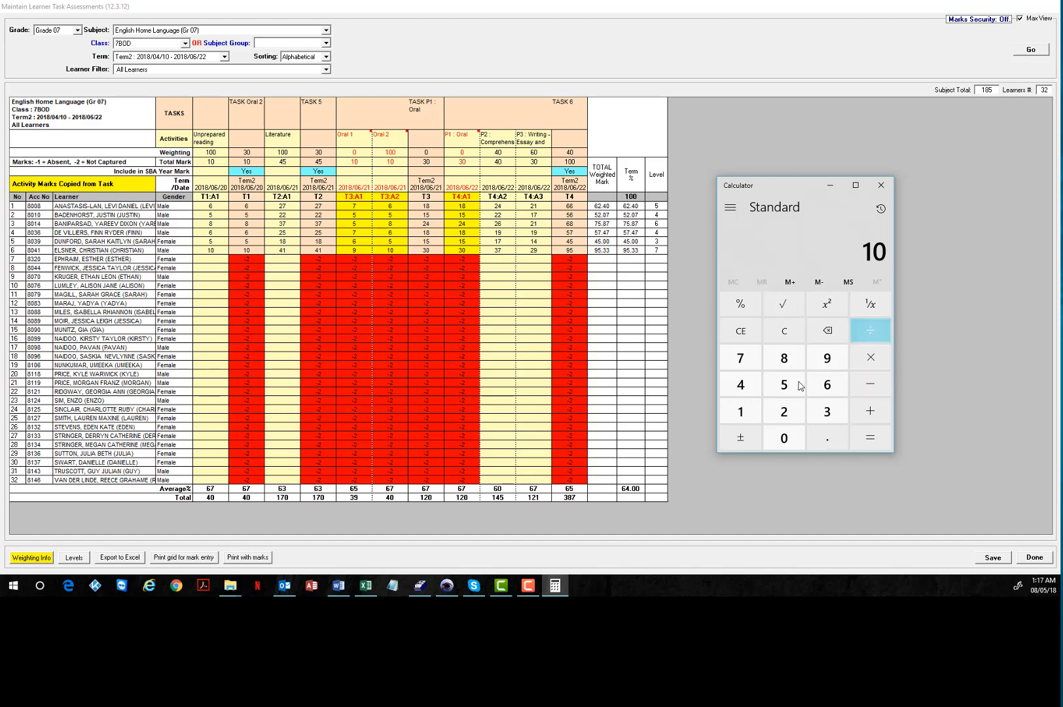
left_click(741, 411)
left_click(784, 438)
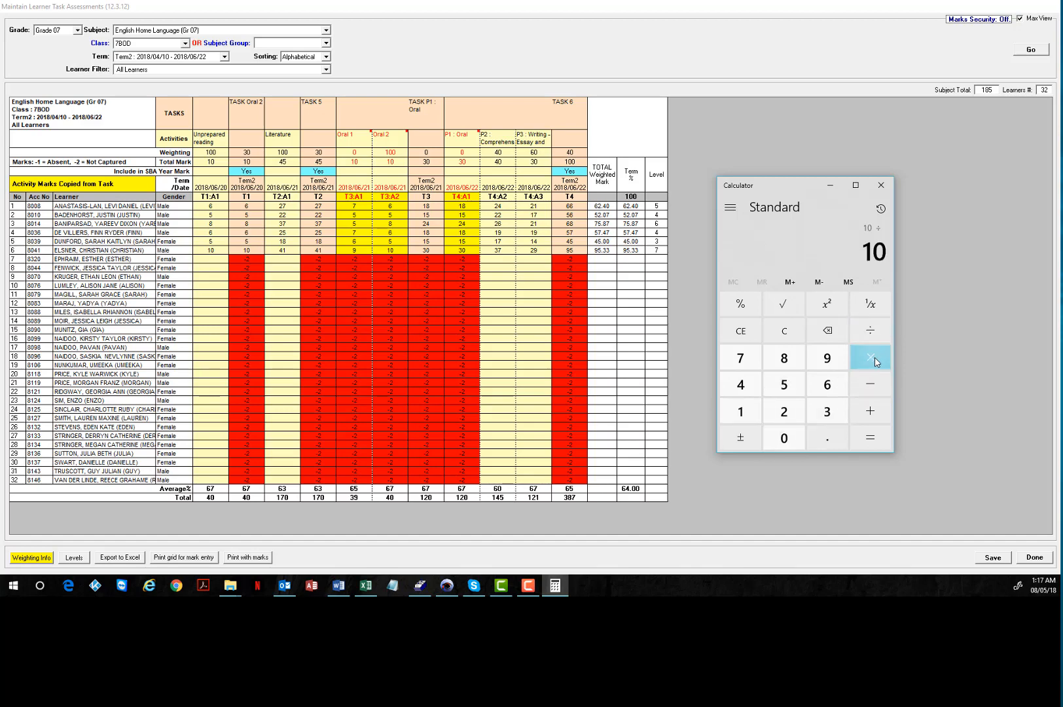
left_click(875, 362)
left_click(827, 411)
left_click(783, 438)
left_click(790, 283)
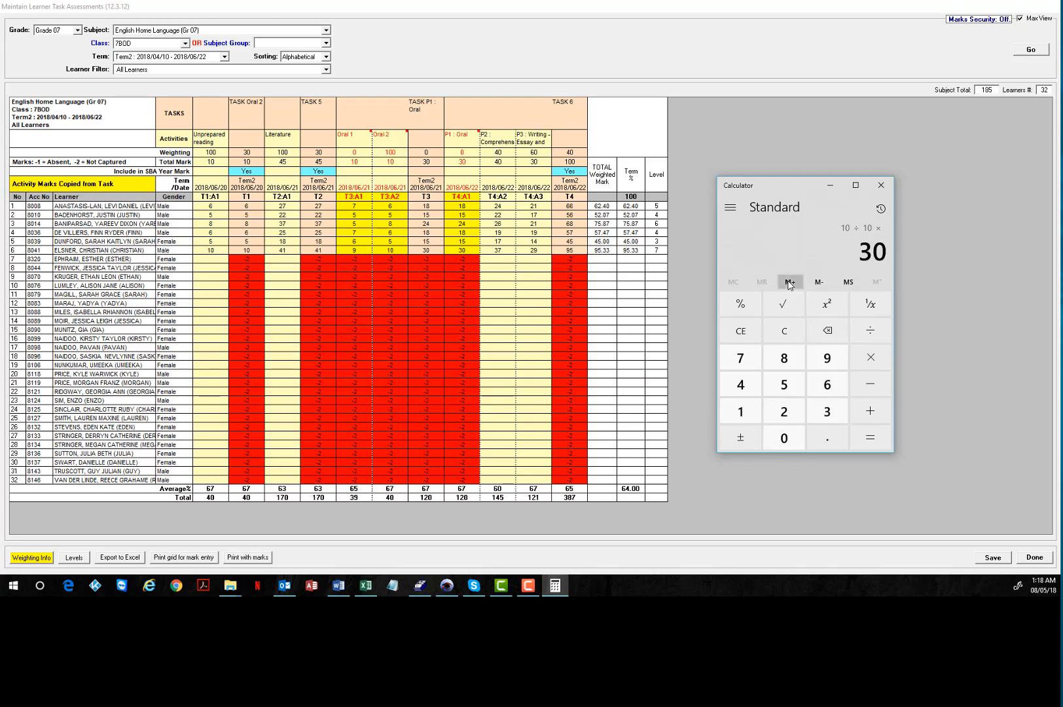
left_click(785, 332)
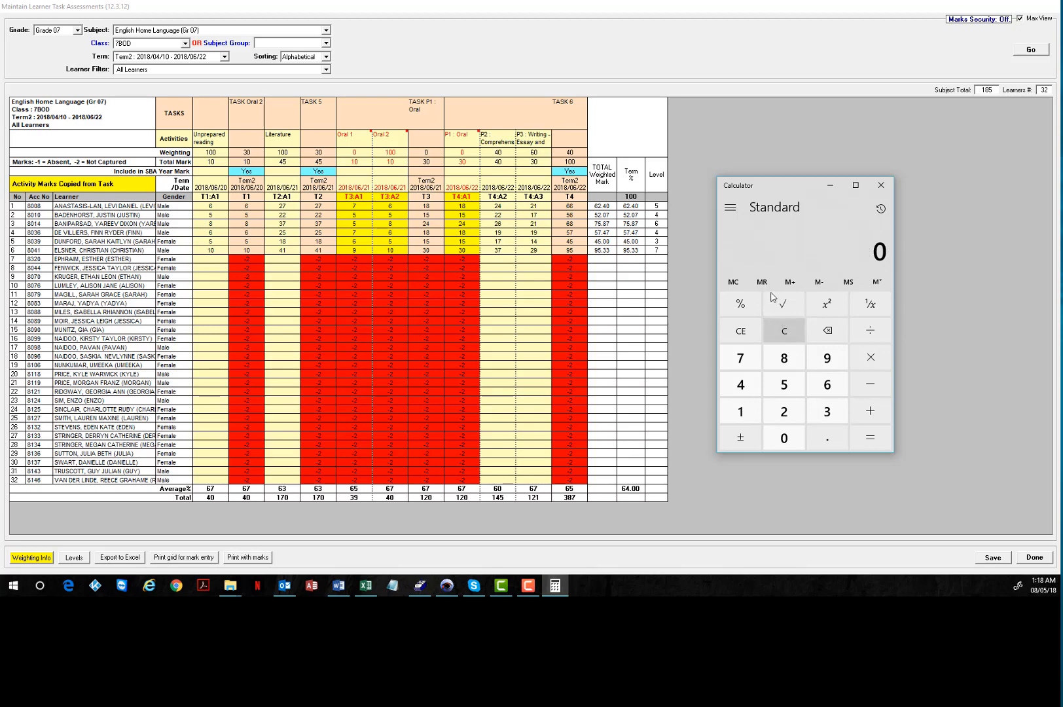
left_click(762, 282)
left_click(787, 335)
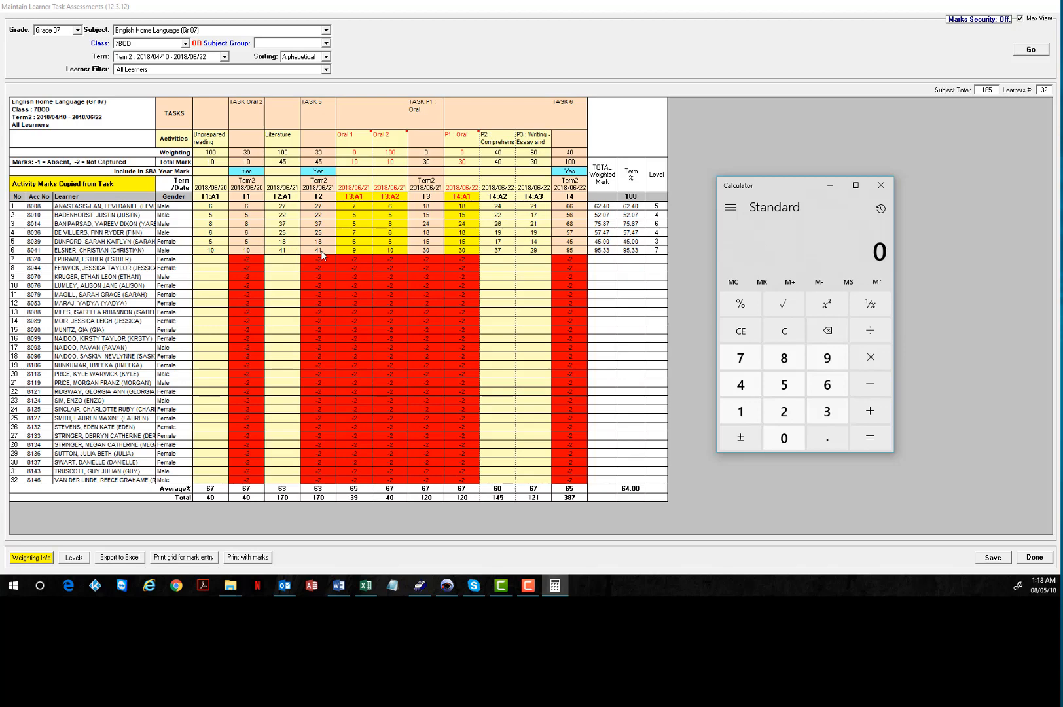
Calculate the sixth learner's weighted Task 5 mark as 41 ÷ 45 × 30, add it to memory, and clear the display.
left_click(741, 384)
left_click(740, 412)
left_click(871, 385)
left_click(871, 330)
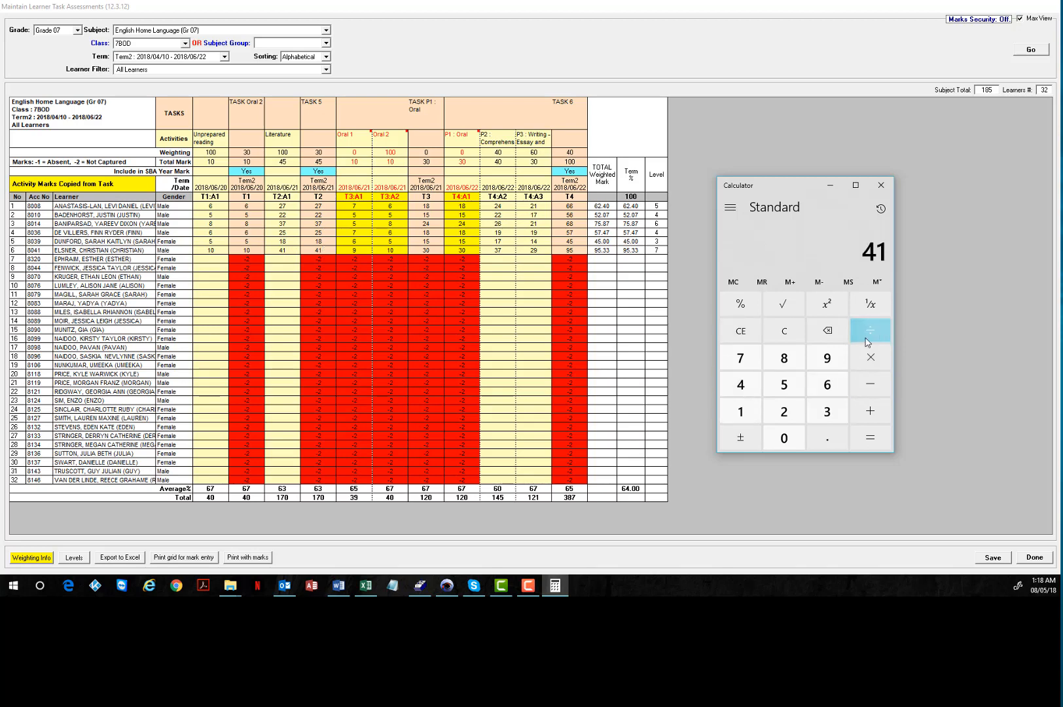
left_click(741, 385)
left_click(784, 385)
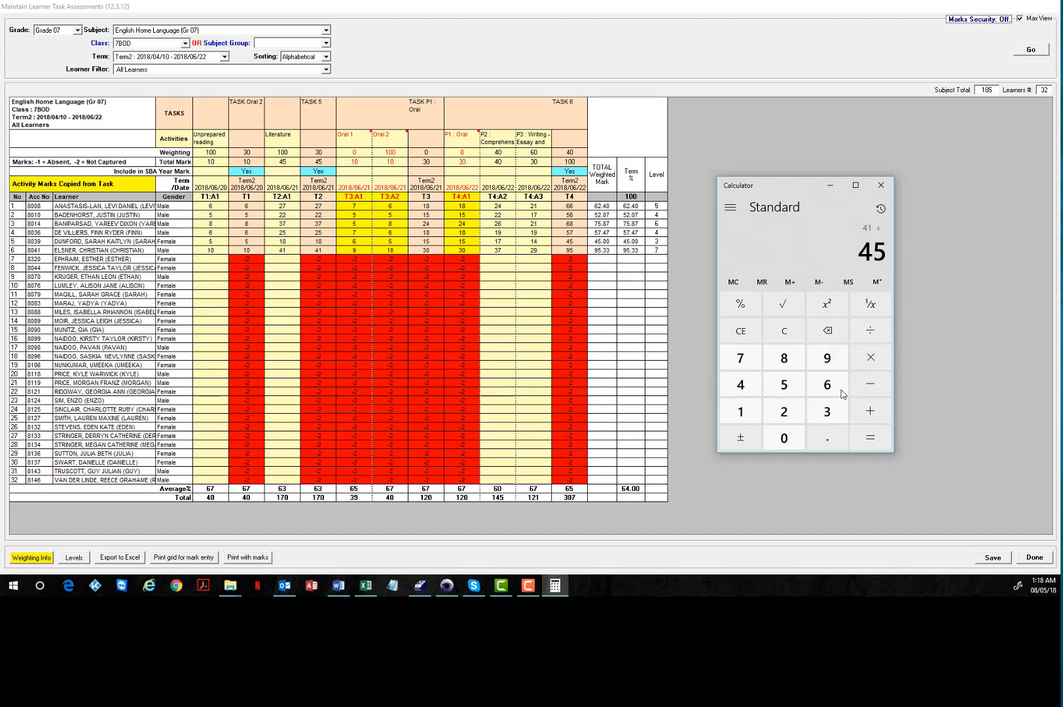
left_click(870, 358)
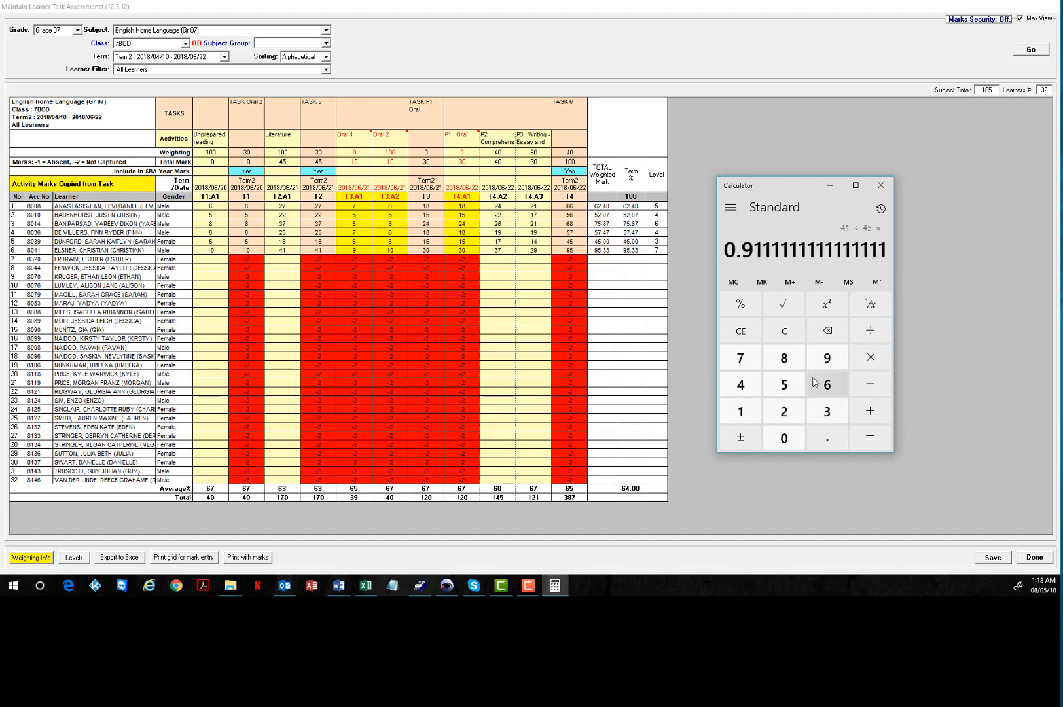
left_click(826, 412)
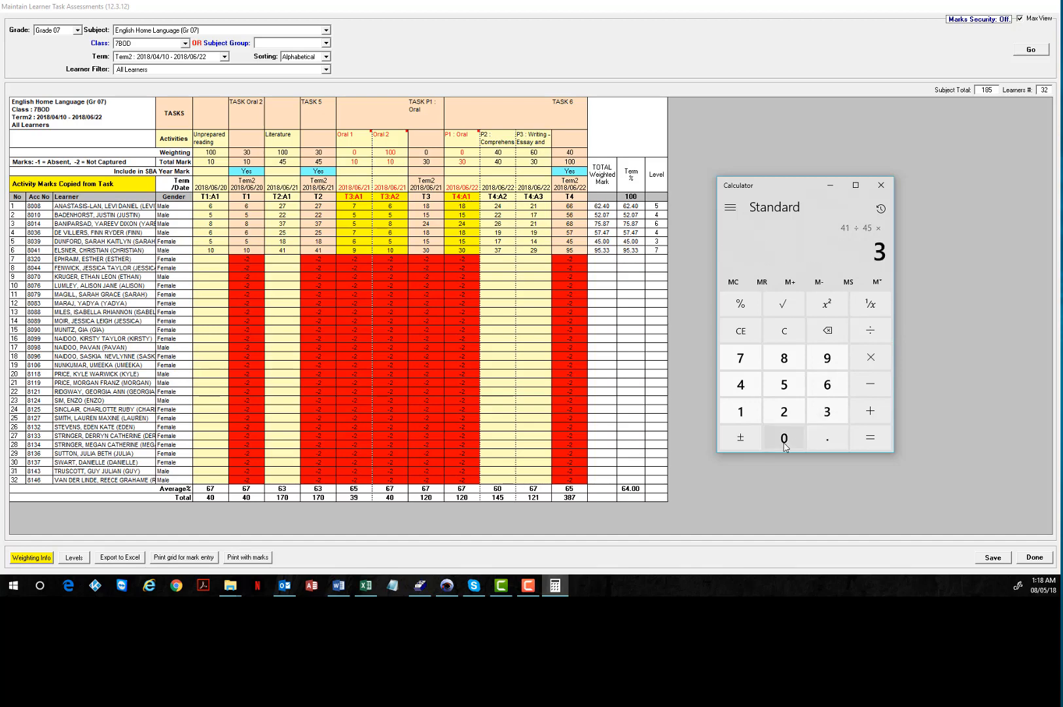
left_click(783, 438)
left_click(875, 442)
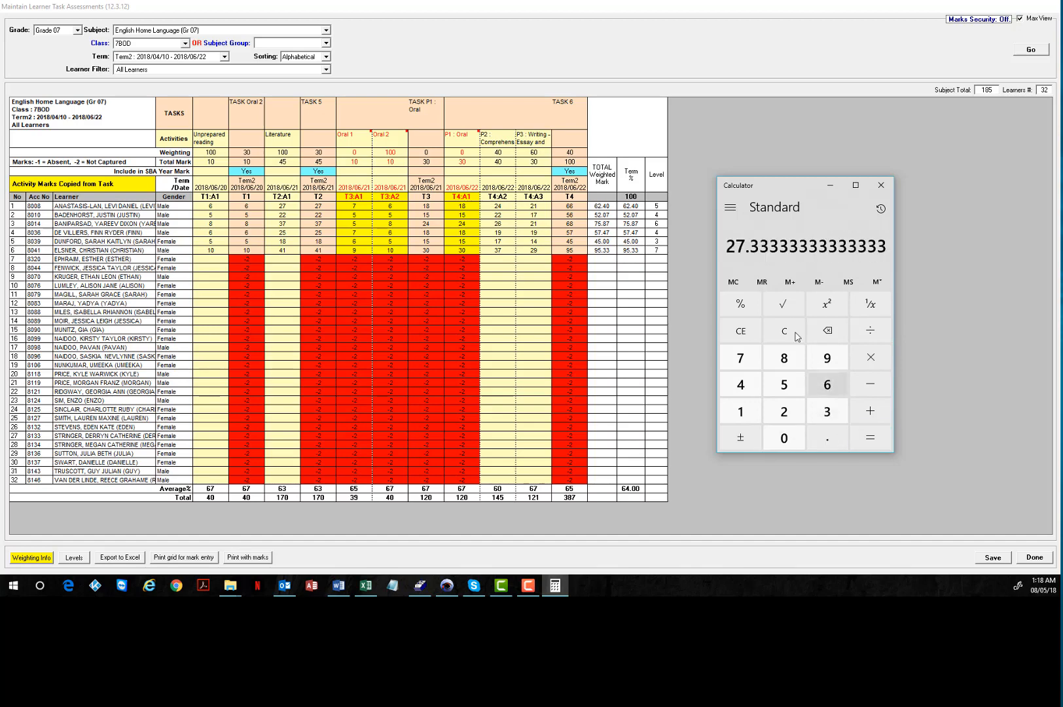
left_click(791, 282)
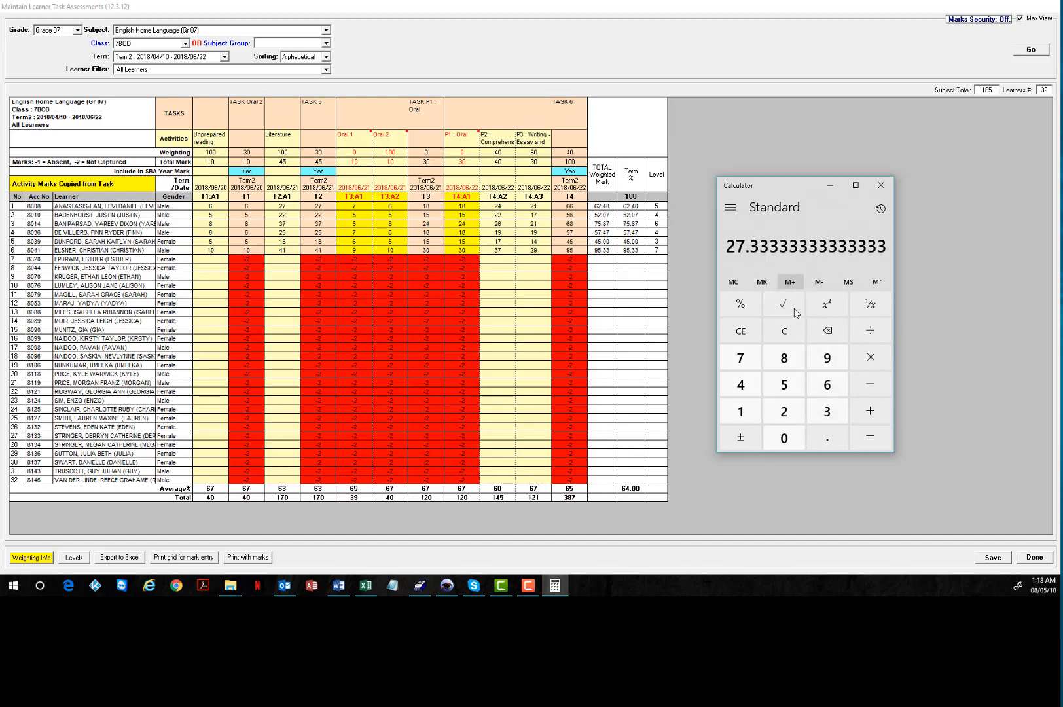
left_click(784, 331)
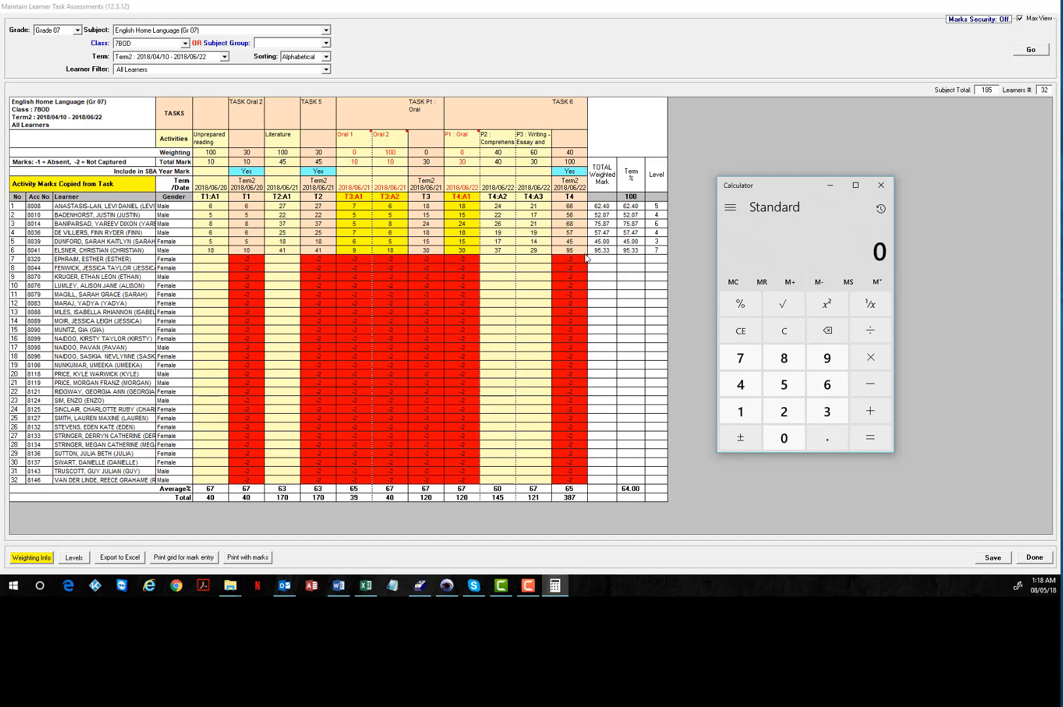
Calculate the sixth learner's weighted Task 6 mark as 95 ÷ 100 × 40.
left_click(825, 360)
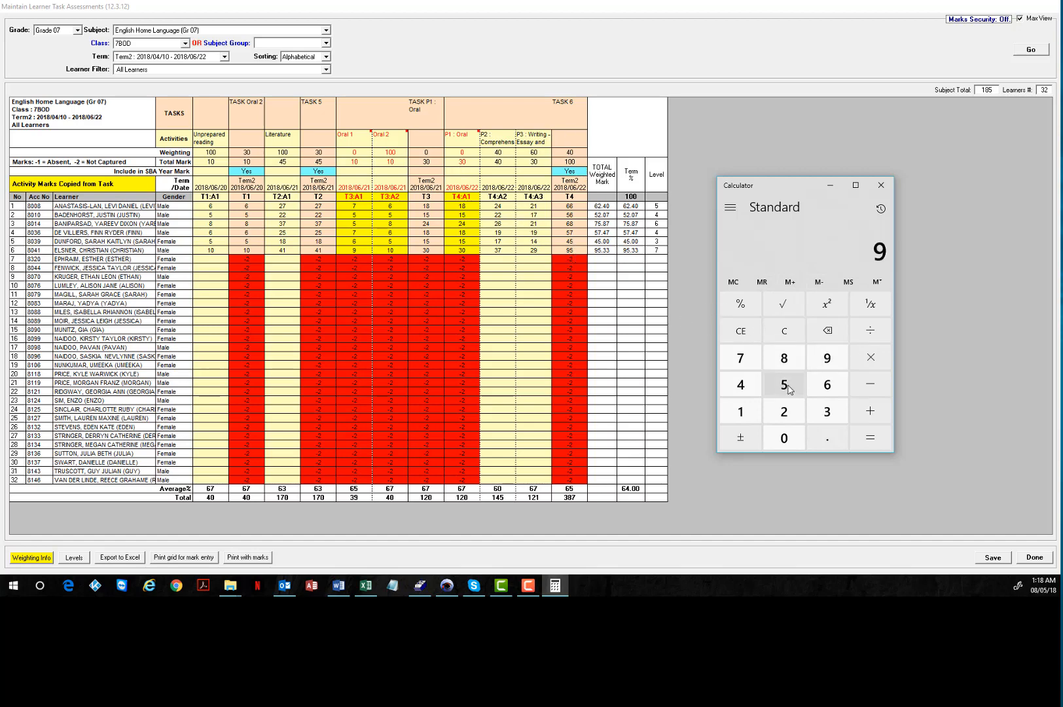
left_click(786, 386)
left_click(870, 330)
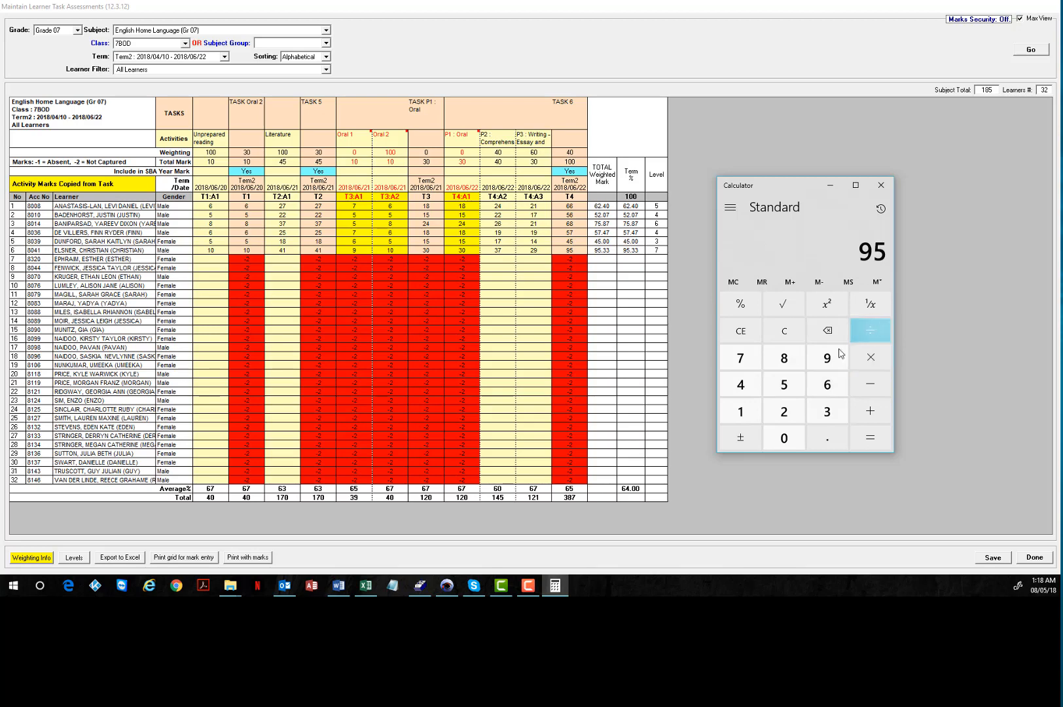
left_click(740, 411)
left_click(784, 438)
left_click(784, 438)
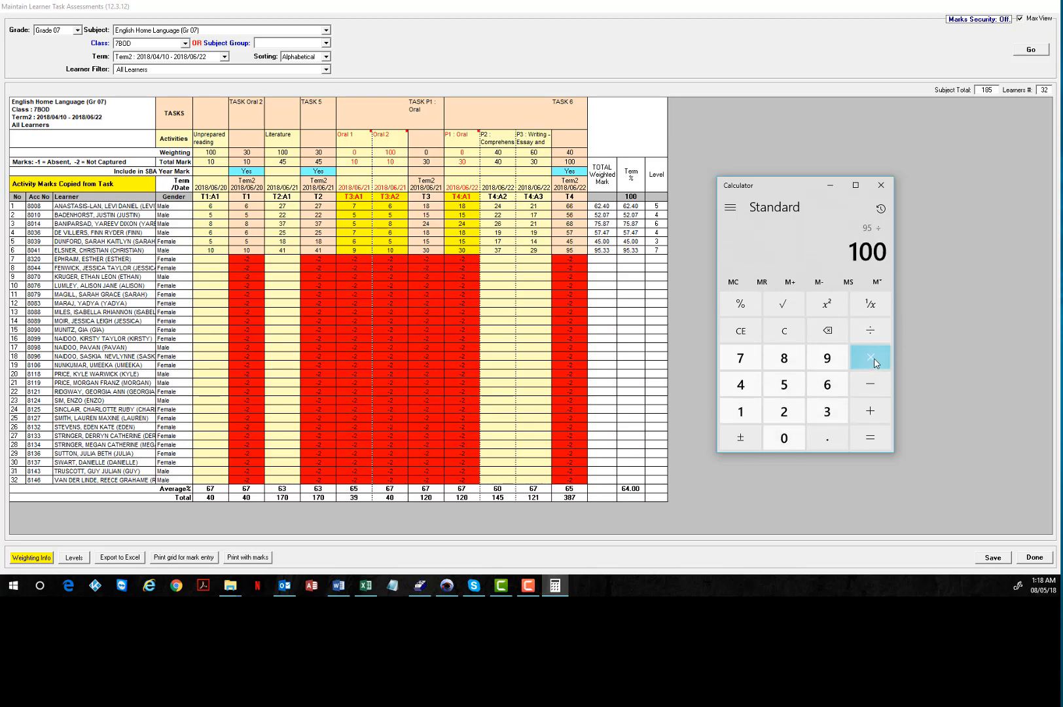
left_click(870, 358)
left_click(740, 384)
left_click(784, 438)
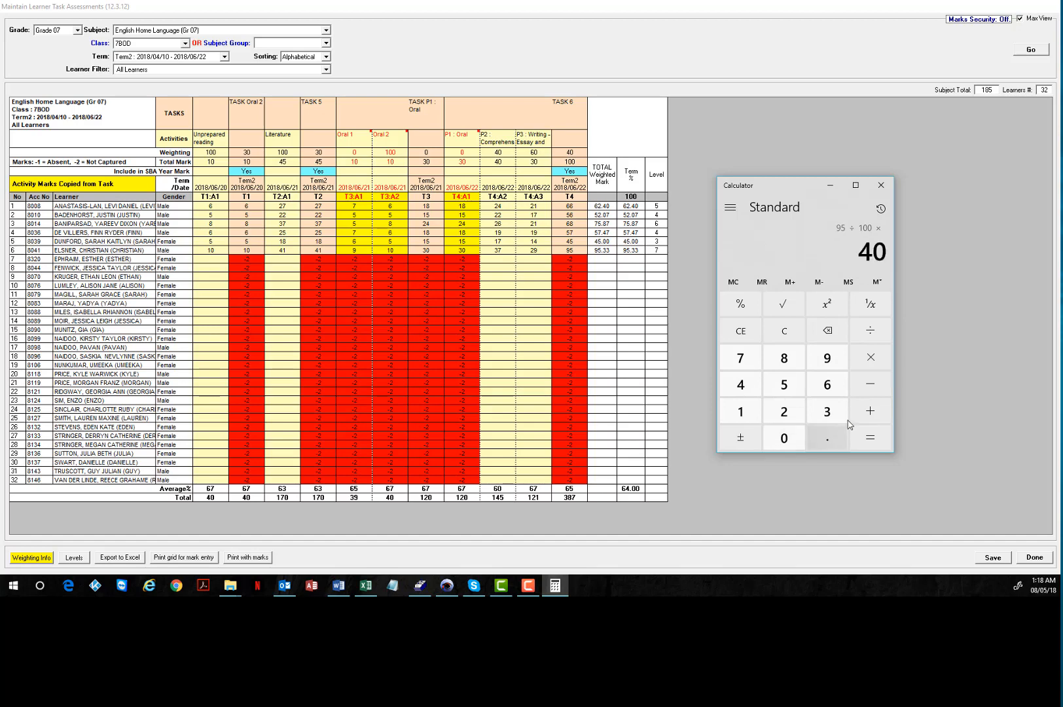
left_click(870, 440)
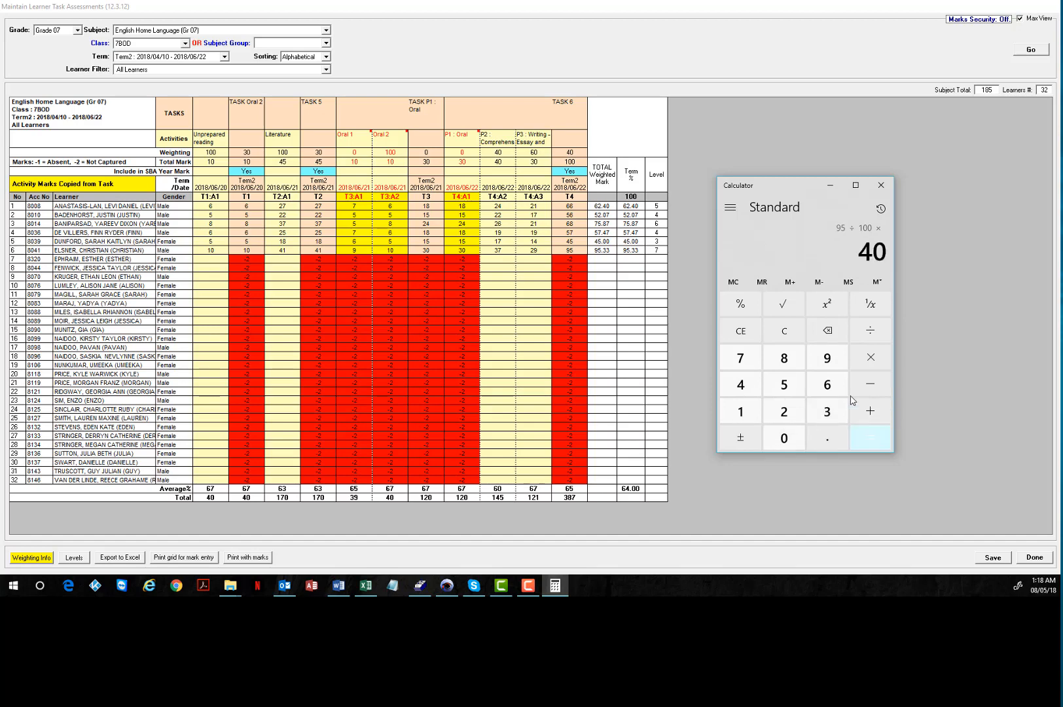
Add the weighted Task 6 mark to memory and recall the sixth learner's term total, moving the calculator clear of the marks grid.
left_click(790, 282)
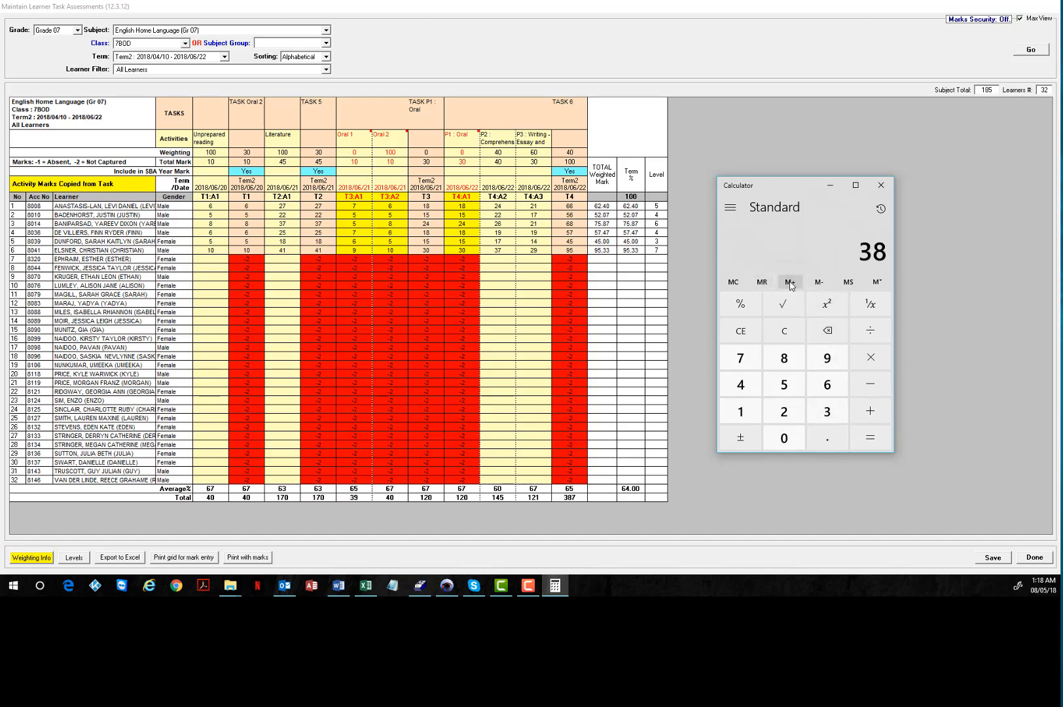
left_click(762, 282)
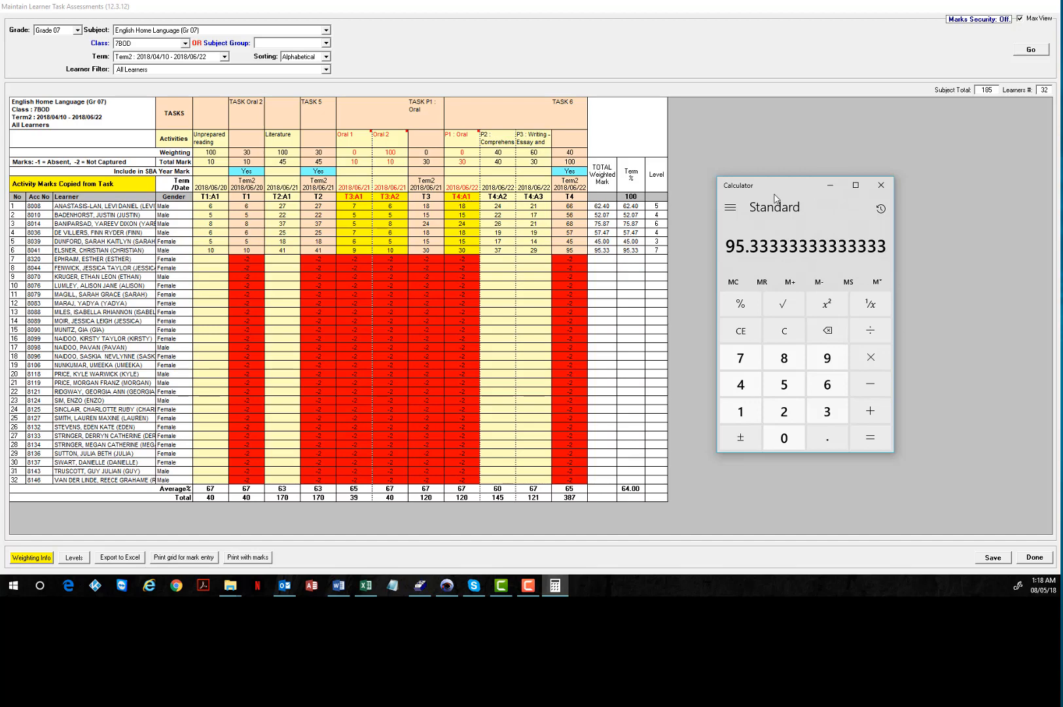
left_click_drag(764, 186, 1062, 182)
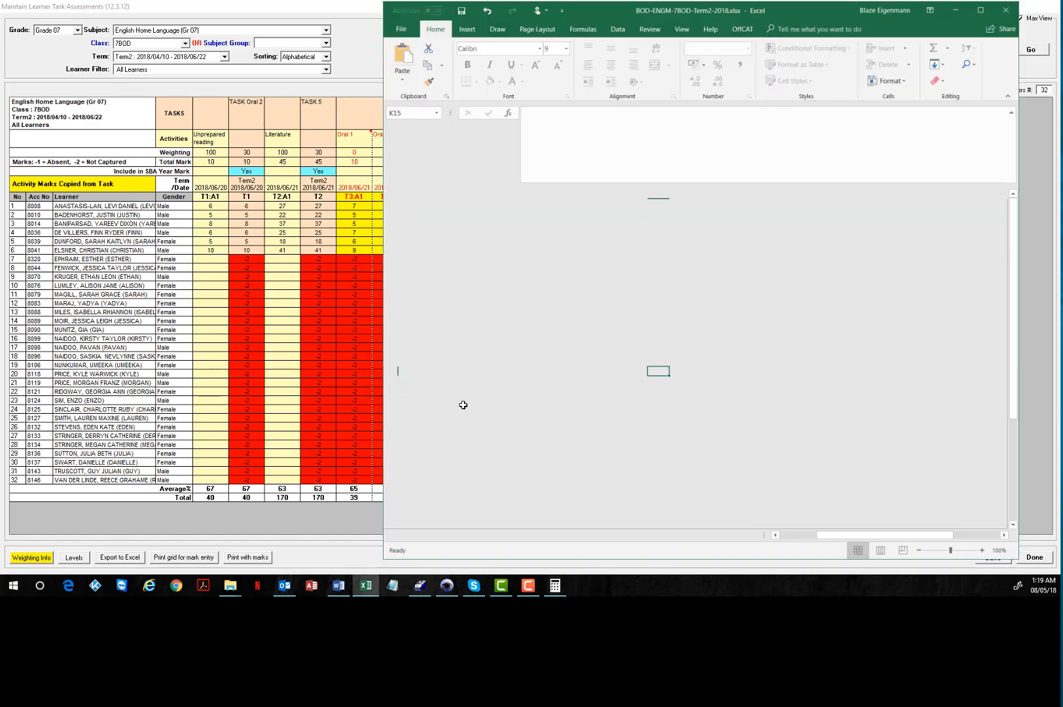
Position the BOD-ENGM-7BOD-Term2-2018 workbook beside the marks grid so the task columns of both can be compared.
left_click_drag(829, 546, 709, 543)
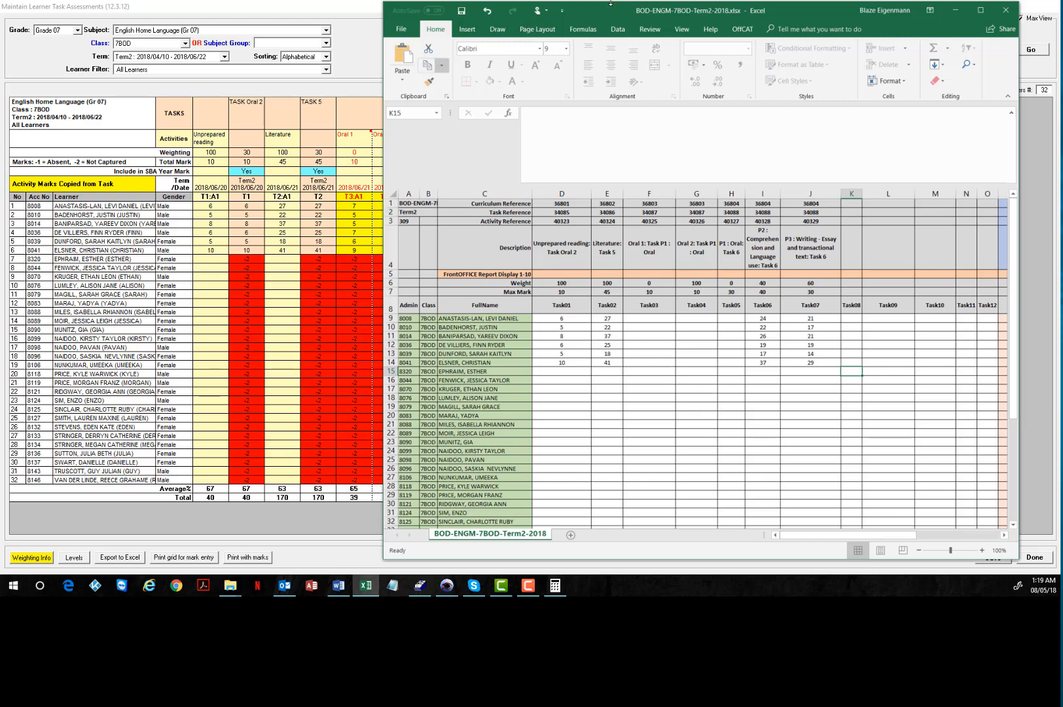
left_click_drag(610, 9, 860, 1)
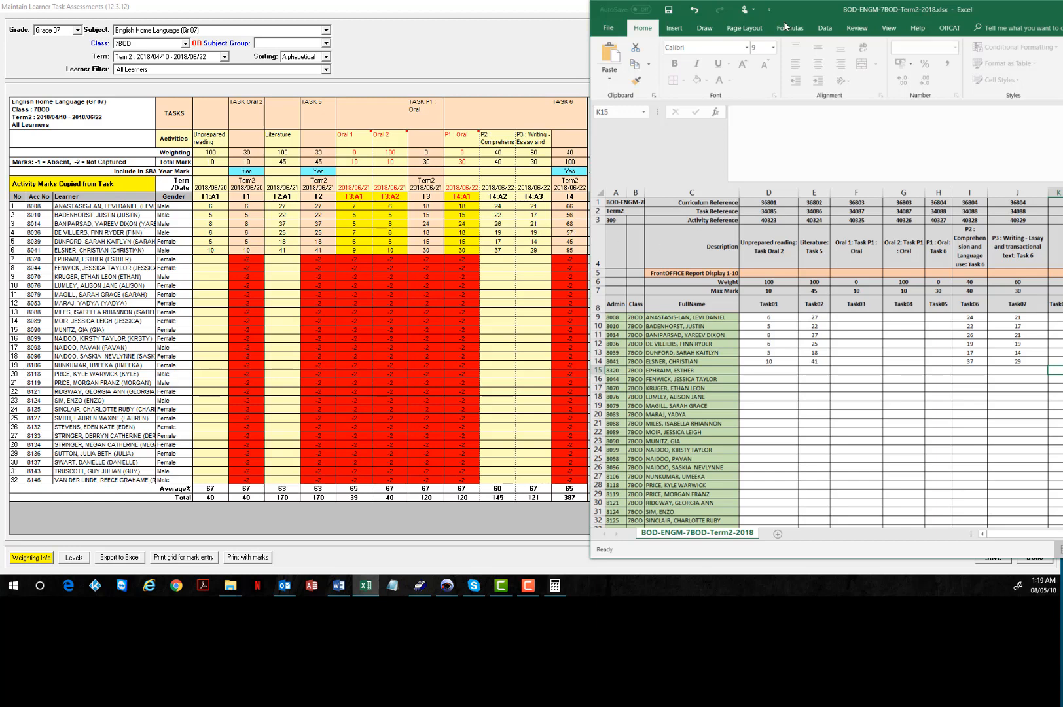
left_click_drag(821, 11, 605, 6)
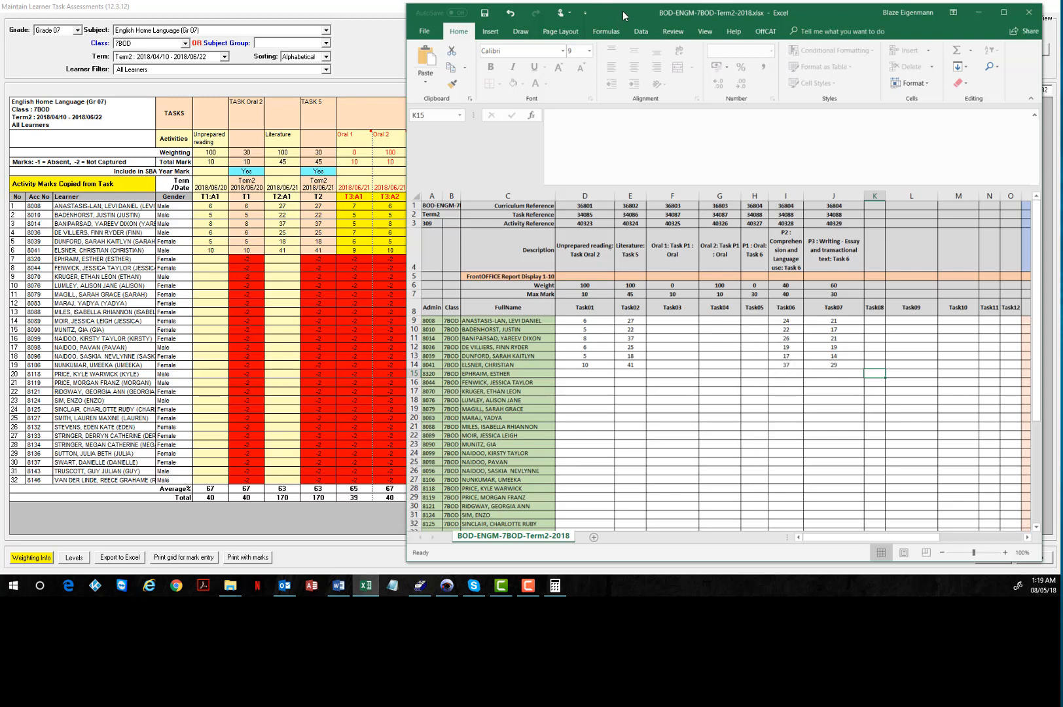
left_click_drag(623, 15, 707, 13)
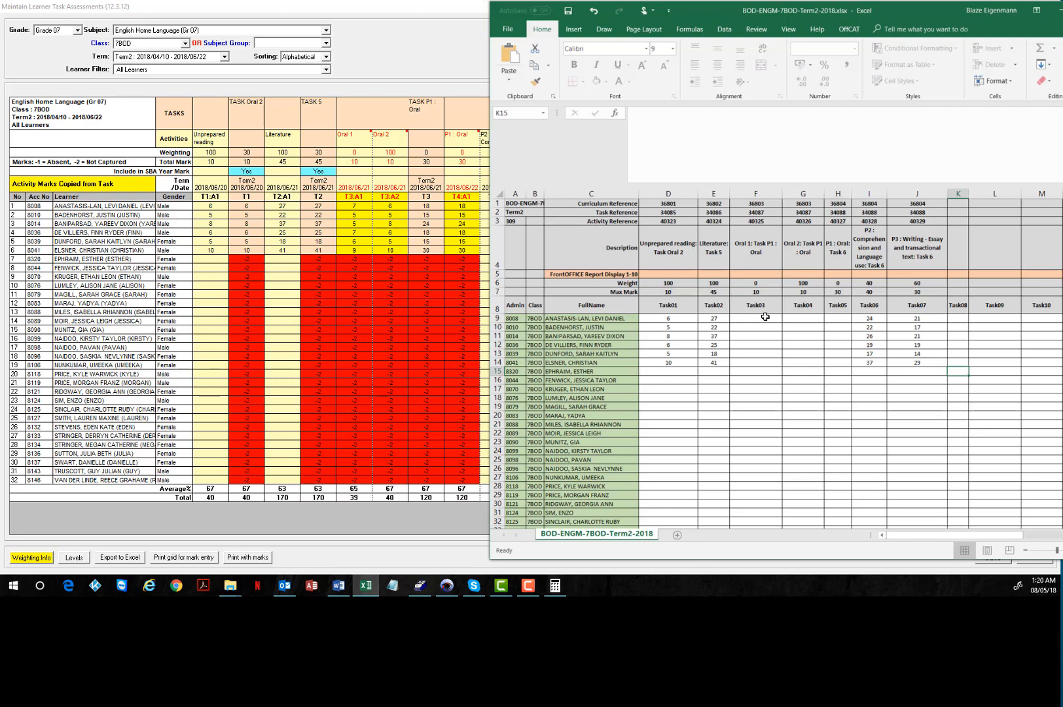
Examine the first six learners' Task03, Task04 and Task05 mark cells and their full columns in the exported marksheet.
left_click_drag(763, 318, 839, 363)
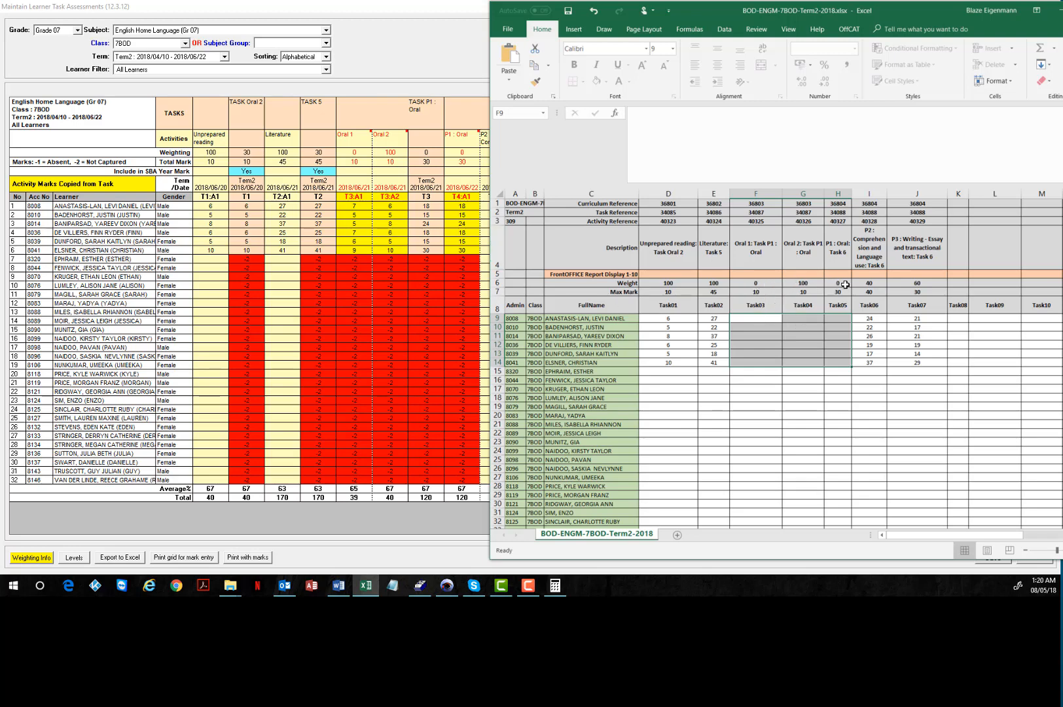
left_click_drag(760, 320, 756, 362)
left_click_drag(838, 318, 829, 361)
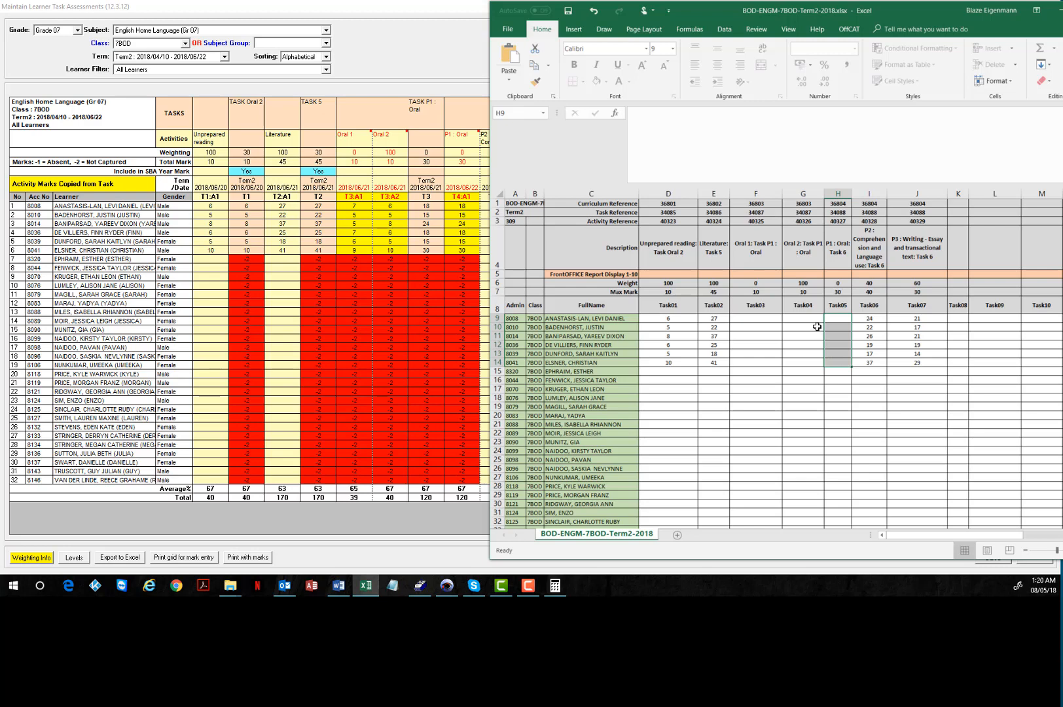
left_click_drag(763, 318, 758, 361)
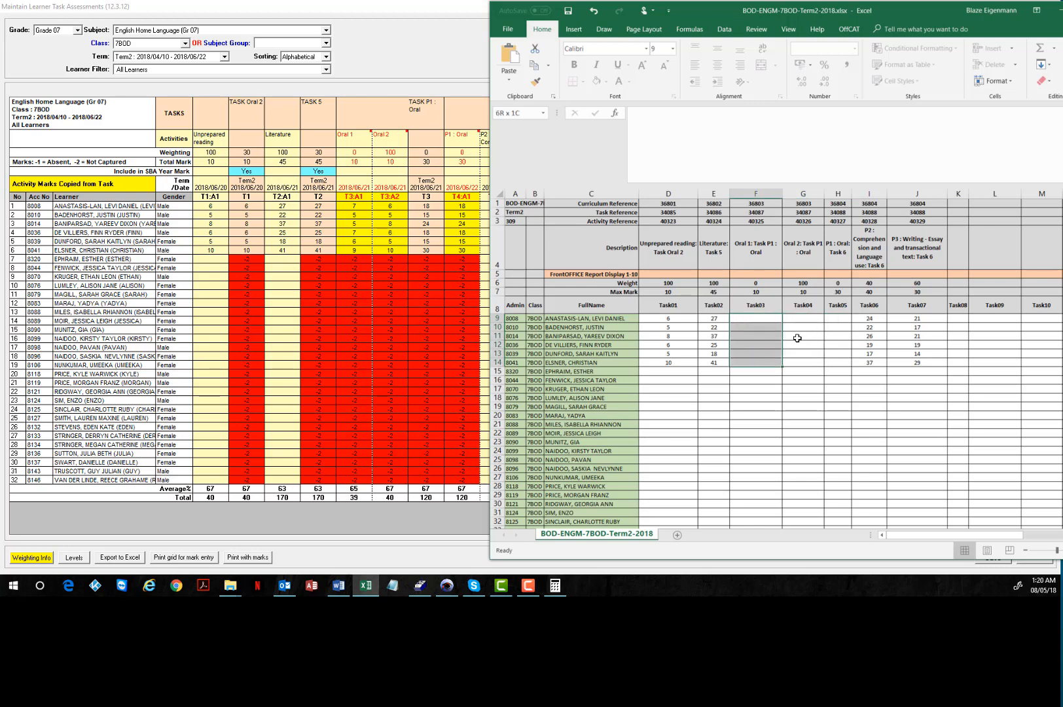
left_click_drag(841, 317, 840, 355)
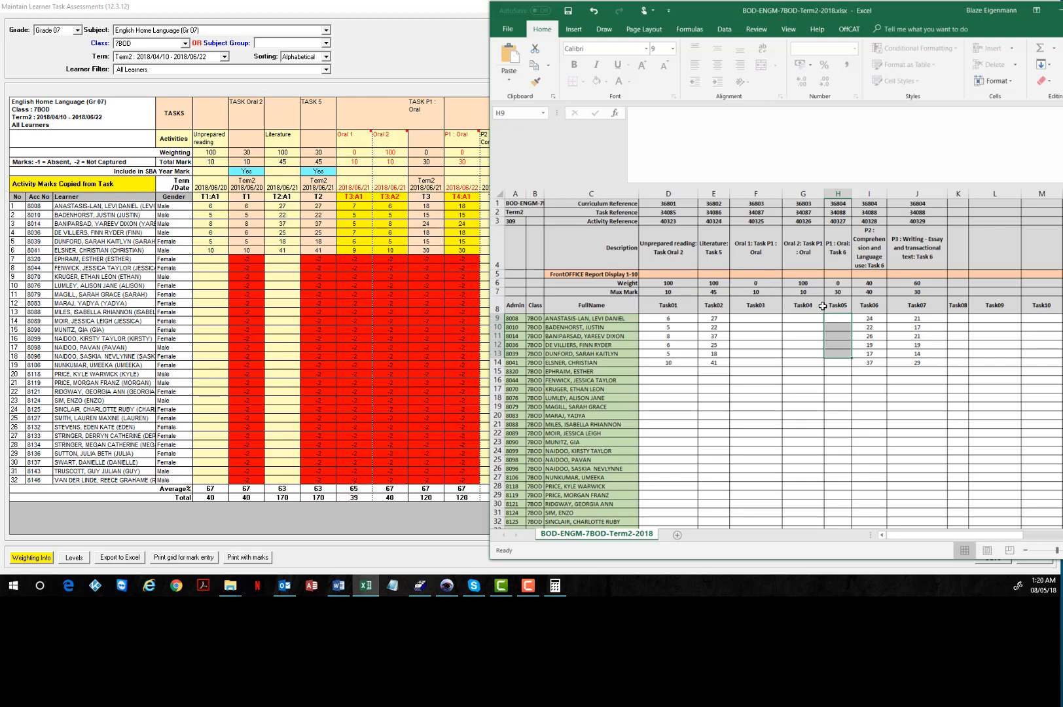
left_click(841, 319)
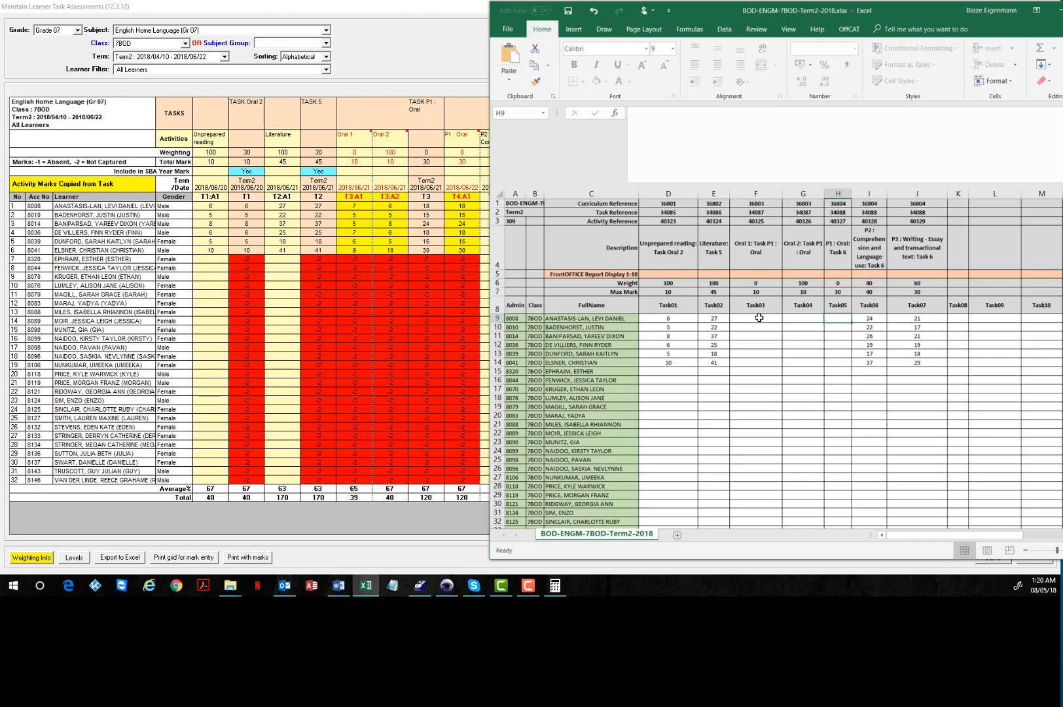
left_click_drag(775, 319, 838, 364)
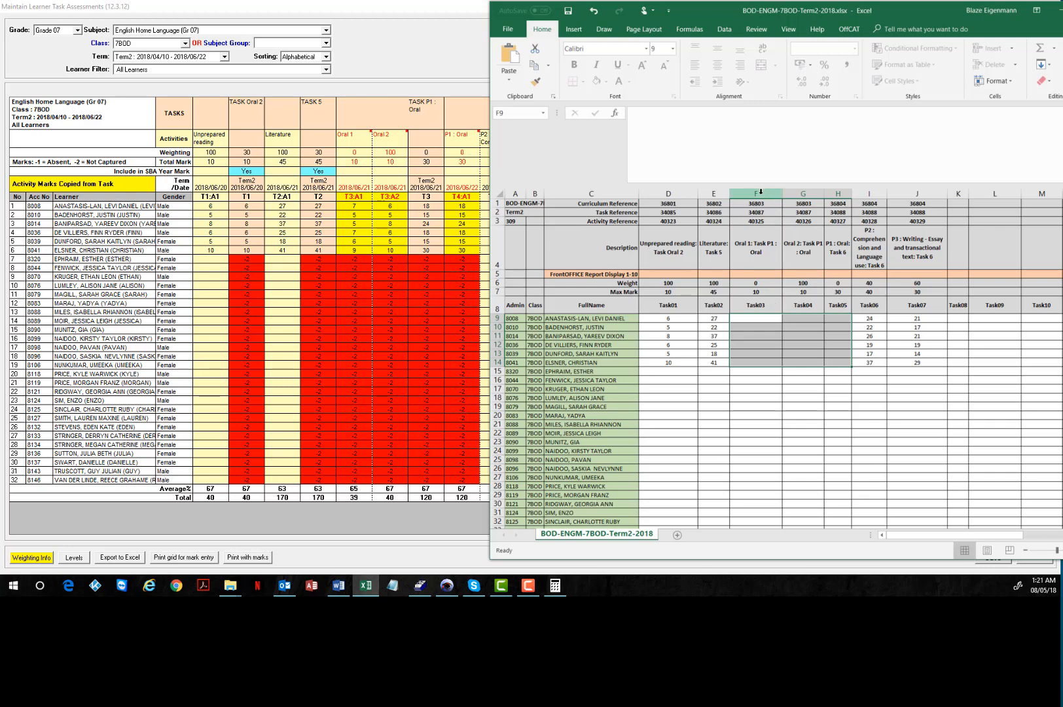
left_click_drag(758, 195, 841, 207)
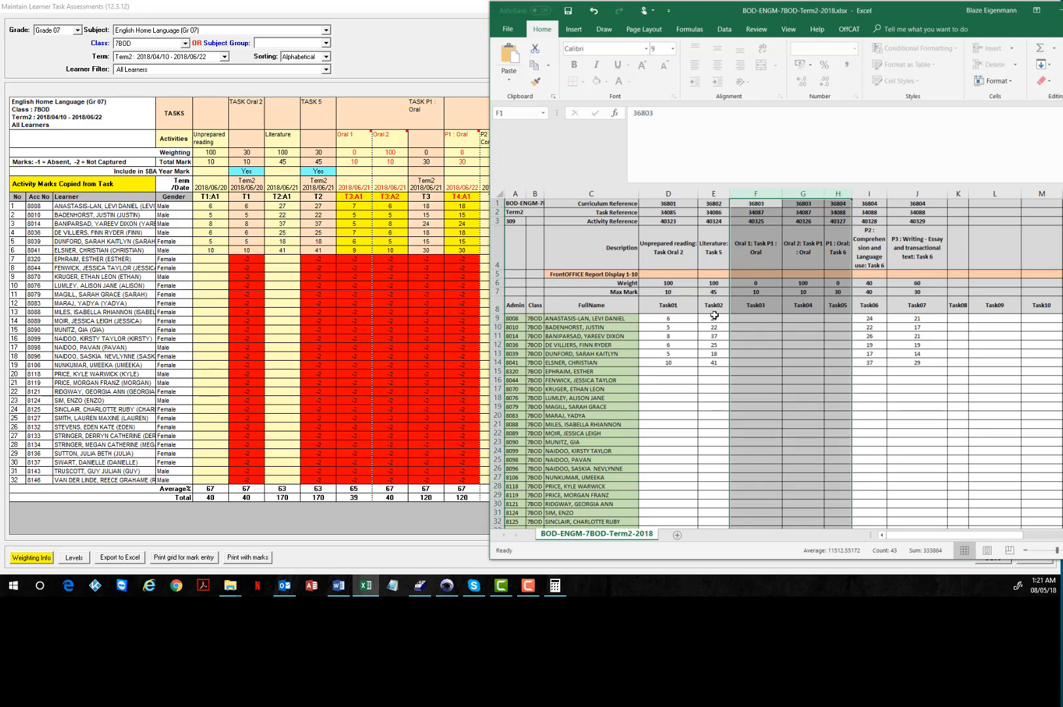
Compare the first six learners' Task06 and Task07 marks with the marks grid, moving the workbook clear of the grid's Task 6 column.
left_click(901, 352)
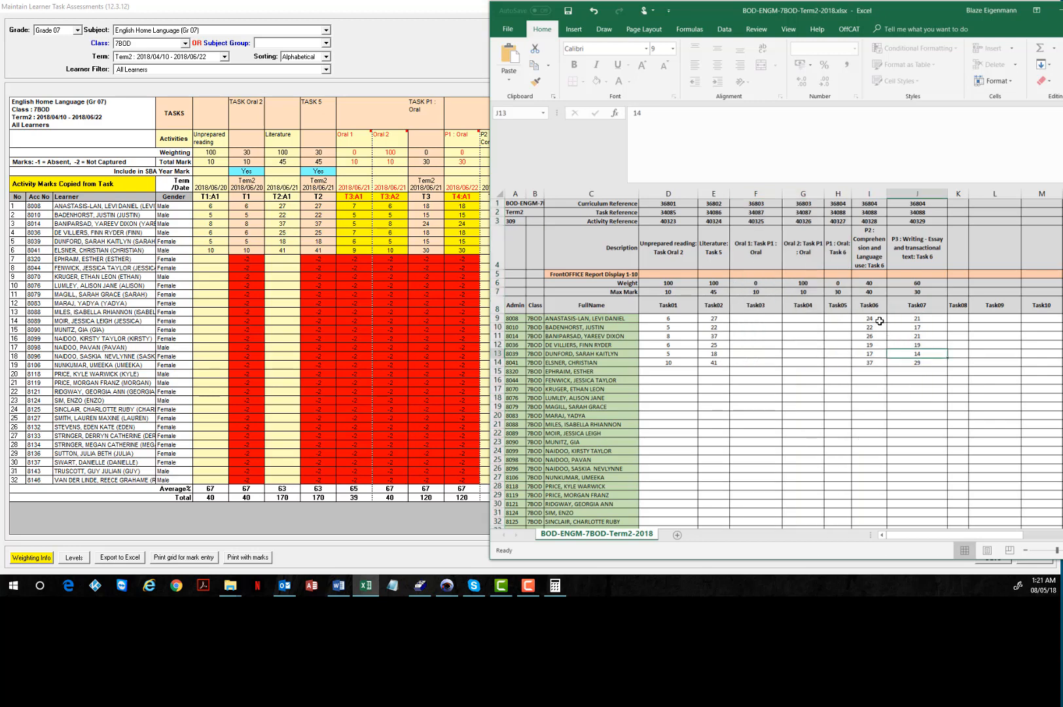
left_click(878, 320)
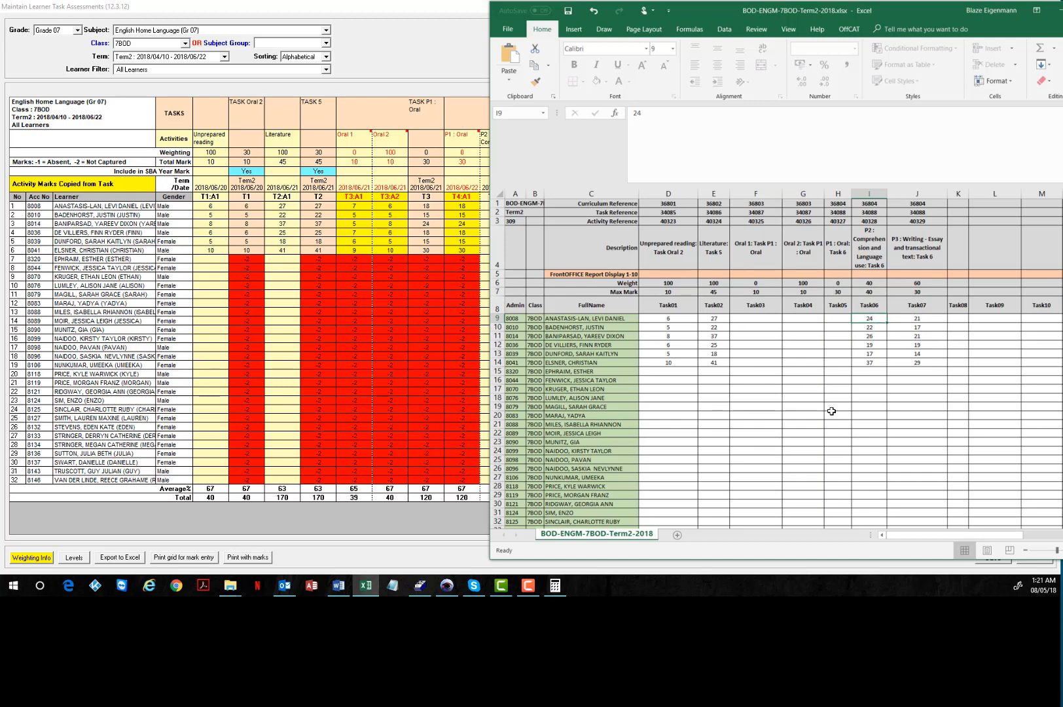
key("Down")
left_click_drag(695, 13, 775, 14)
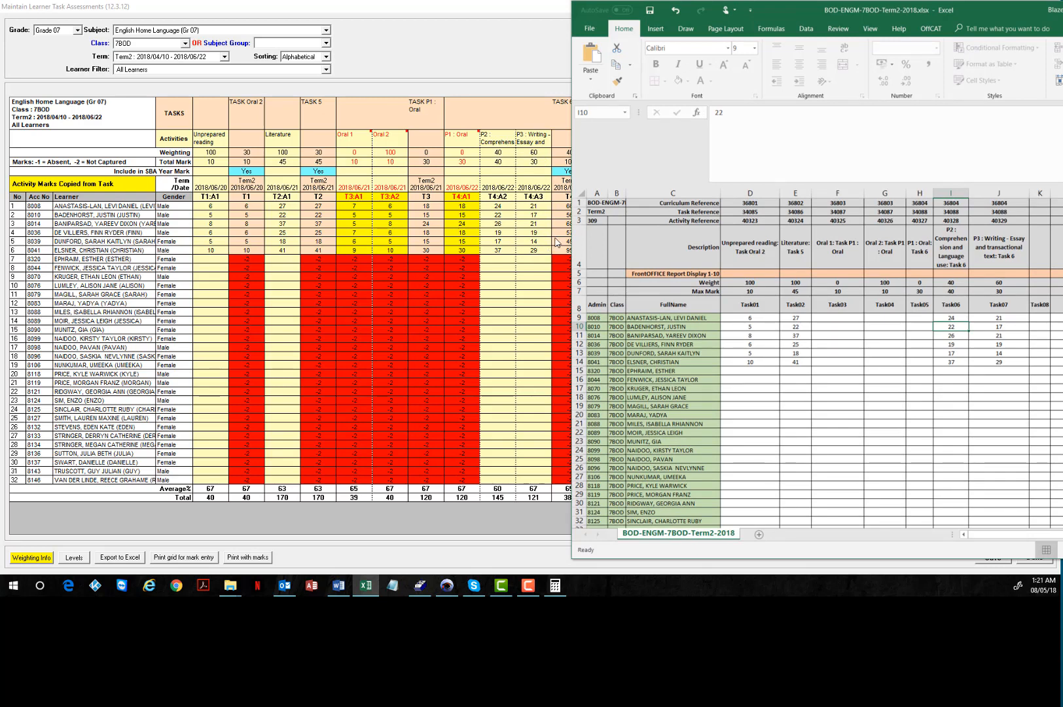
mouse_move(759, 9)
left_mouse_down()
mouse_move(799, 8)
mouse_move(771, 6)
left_mouse_up()
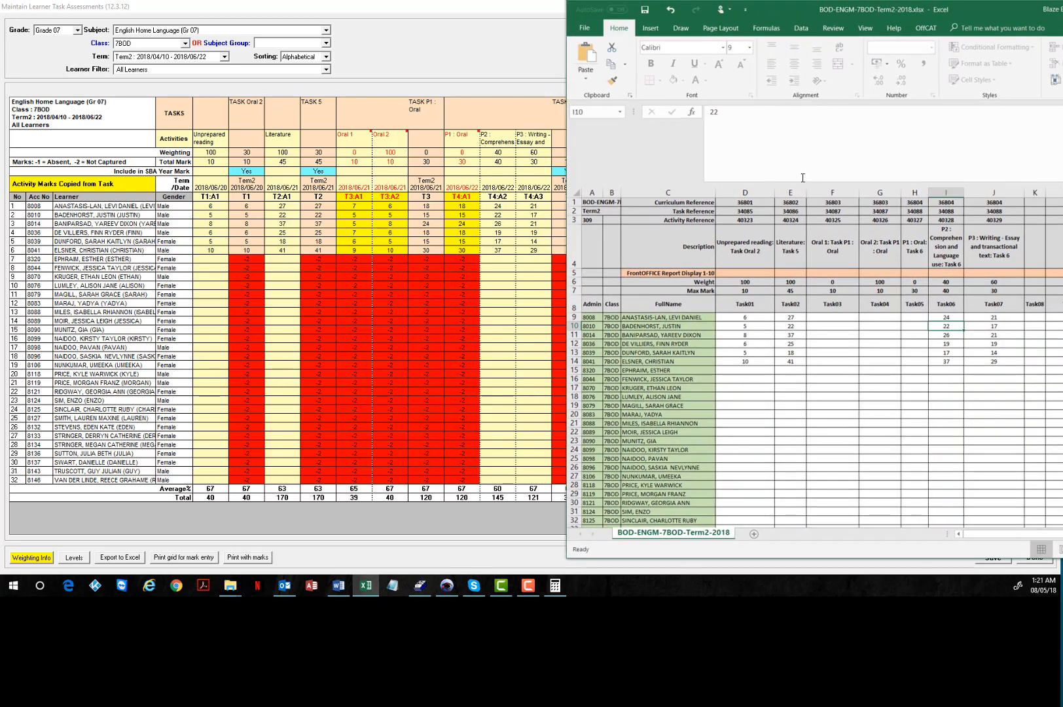
left_click_drag(946, 317, 995, 365)
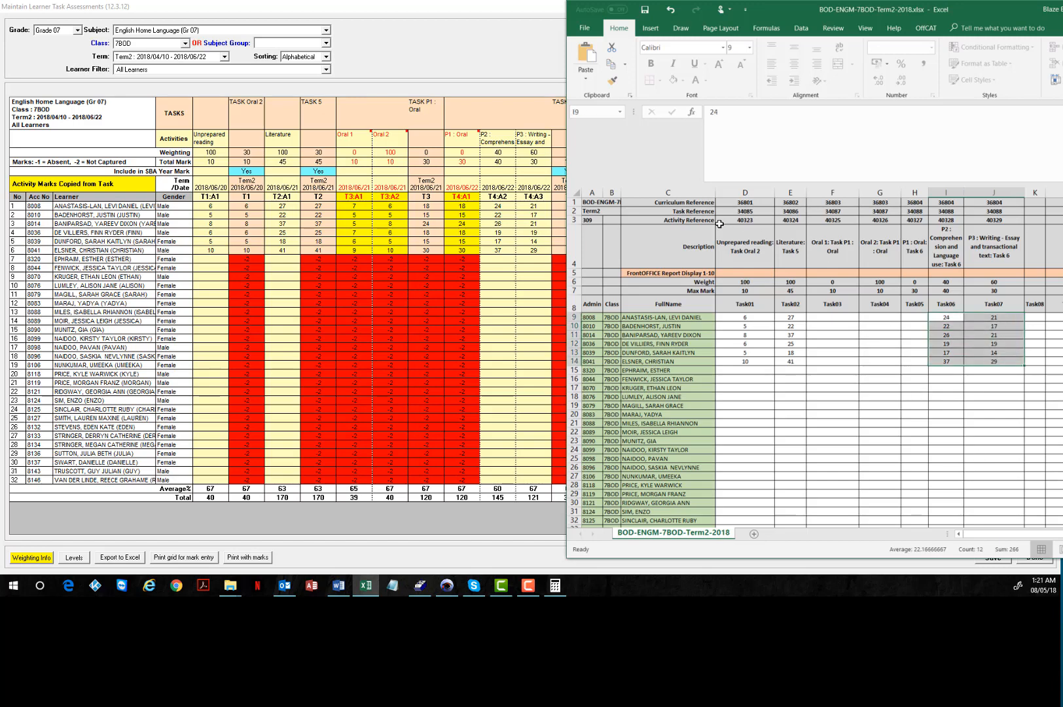
left_click_drag(773, 7, 830, 5)
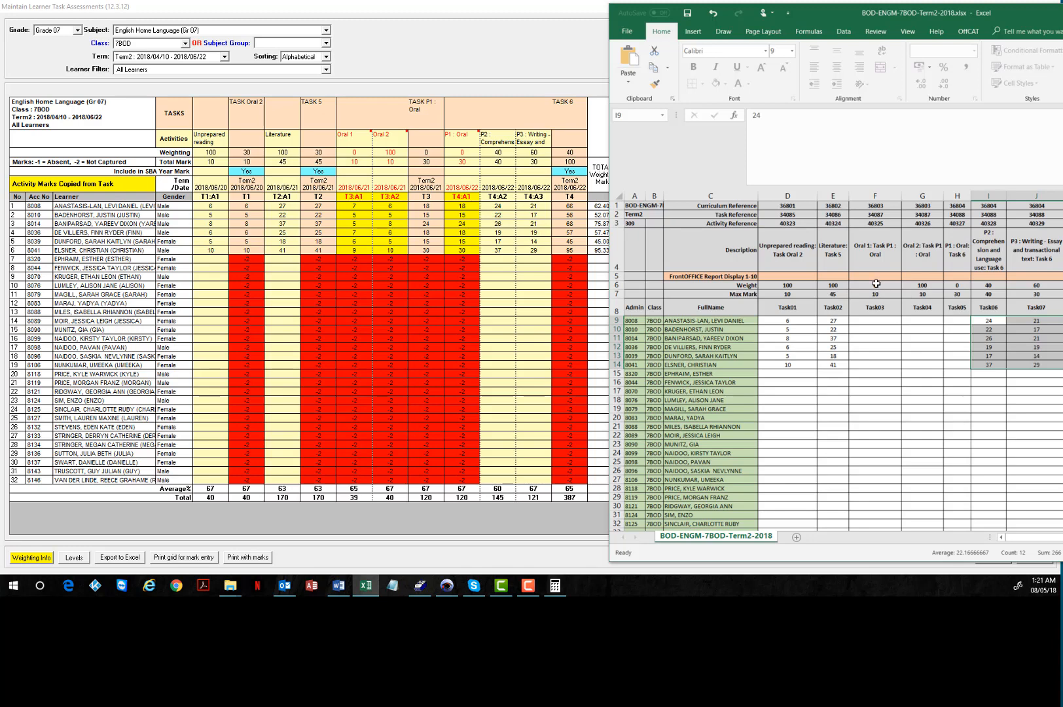
Compare the weights, maximum marks and mark cells of the Oral 1, Oral 2 and P1: Oral columns.
left_click_drag(876, 283, 877, 366)
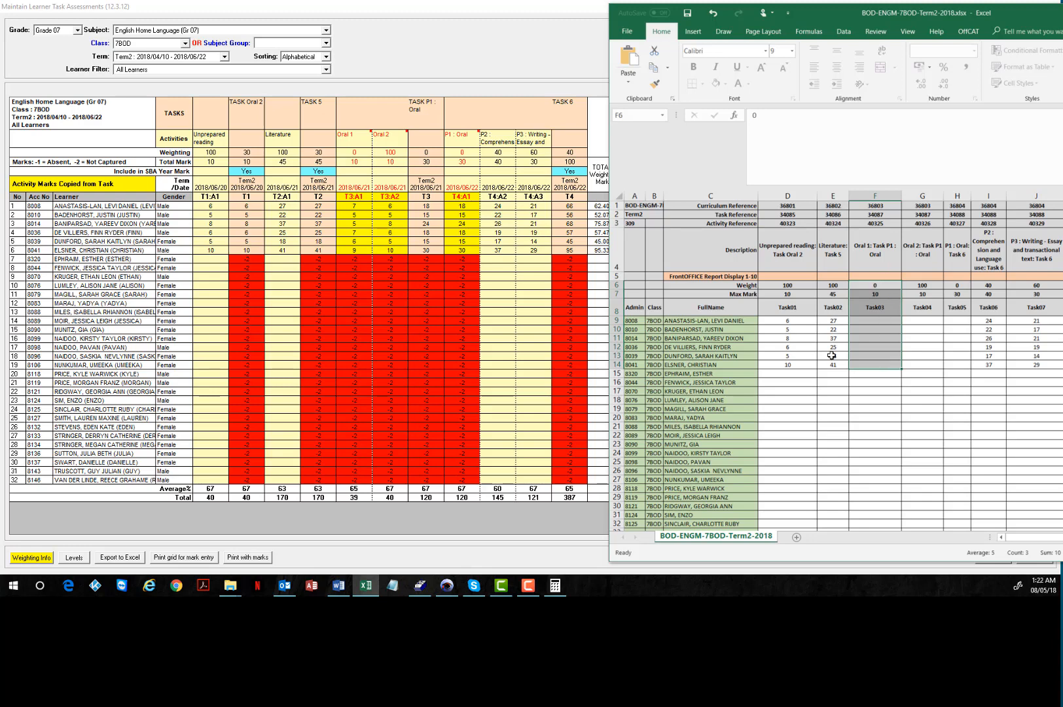
left_click_drag(876, 284, 873, 369)
left_click_drag(960, 287, 955, 366)
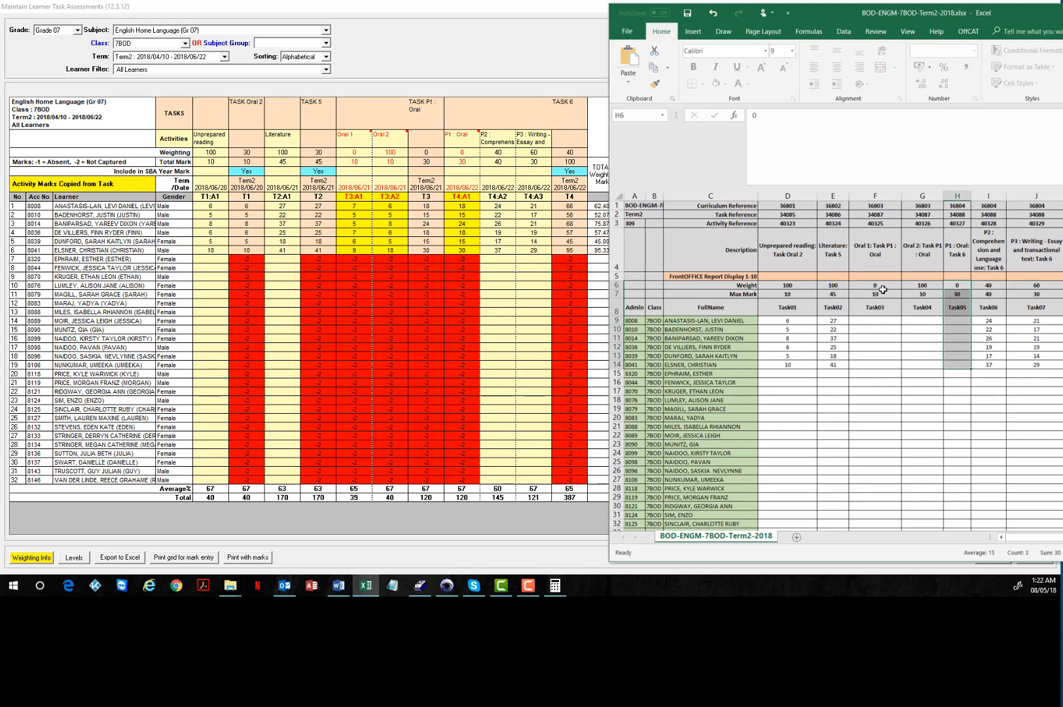
left_click_drag(875, 287, 876, 365)
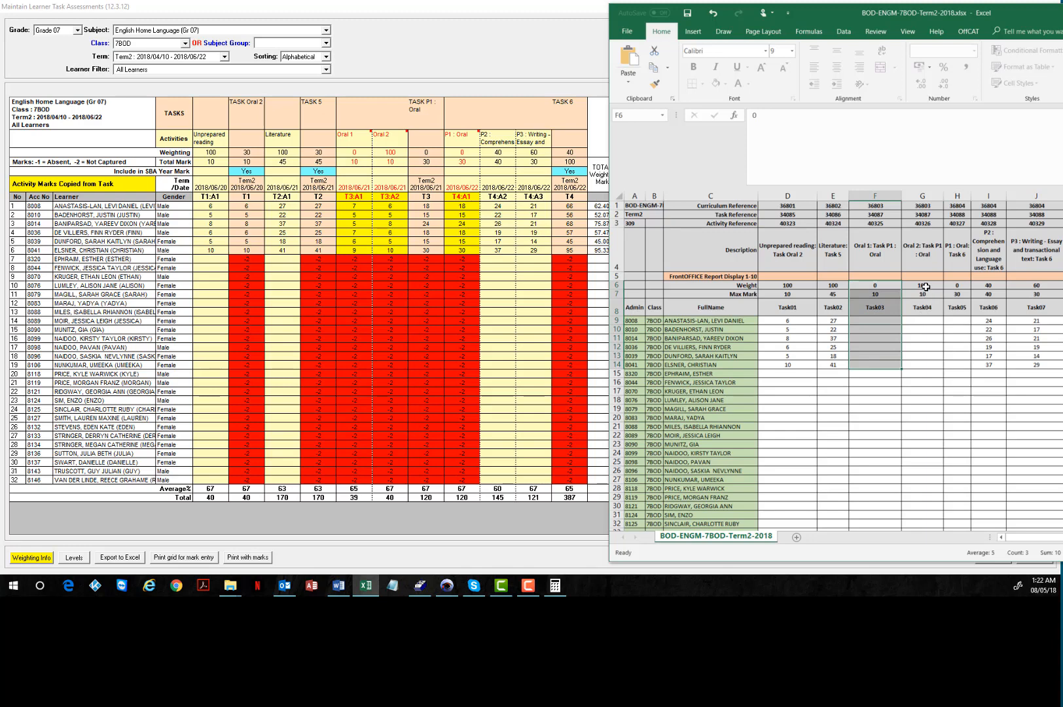
left_click_drag(926, 289, 929, 367)
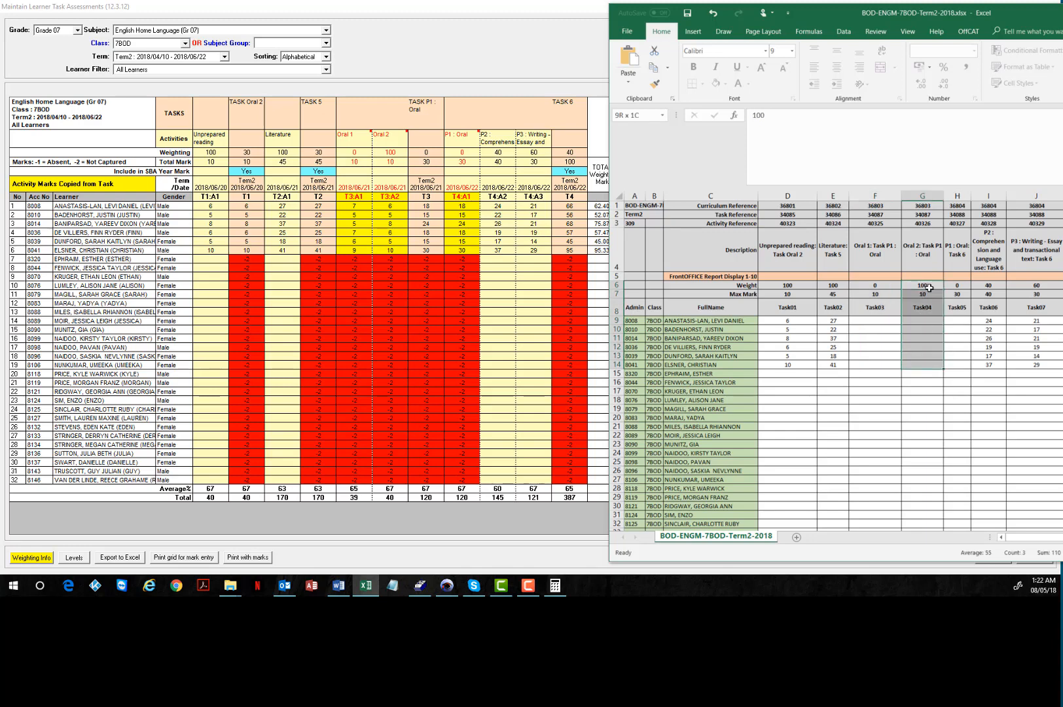
left_click(925, 254)
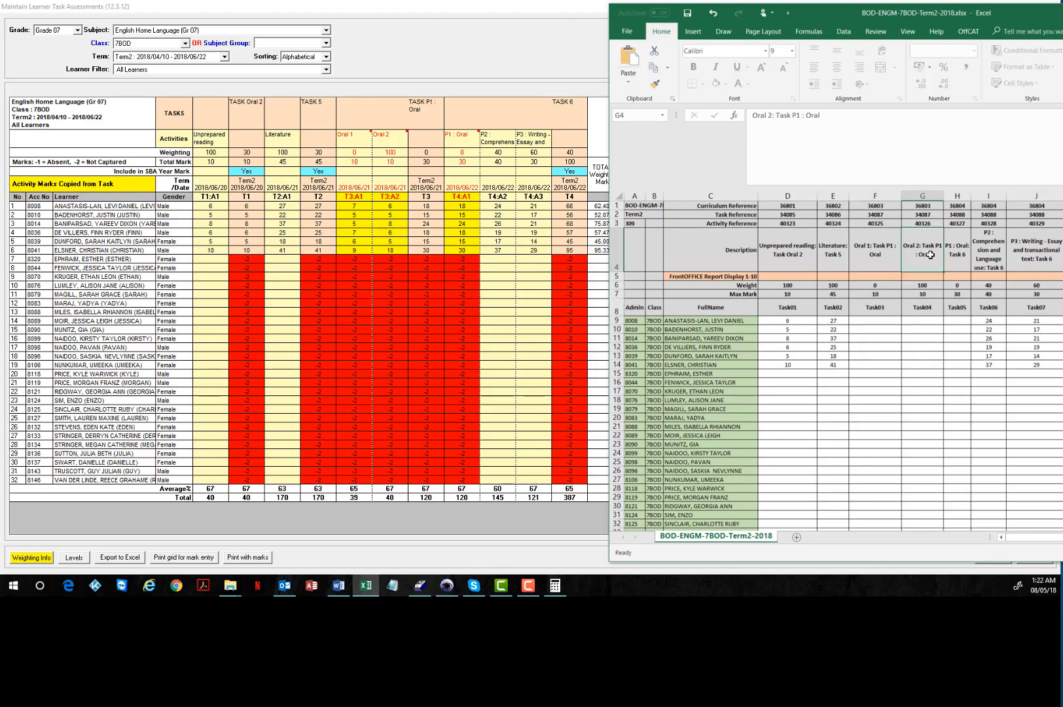
Compare the Unprepared reading and Oral 2 columns, and check the Task03 to Task05 mark cells against the marks grid.
left_click_drag(787, 252, 799, 366)
left_click(786, 248)
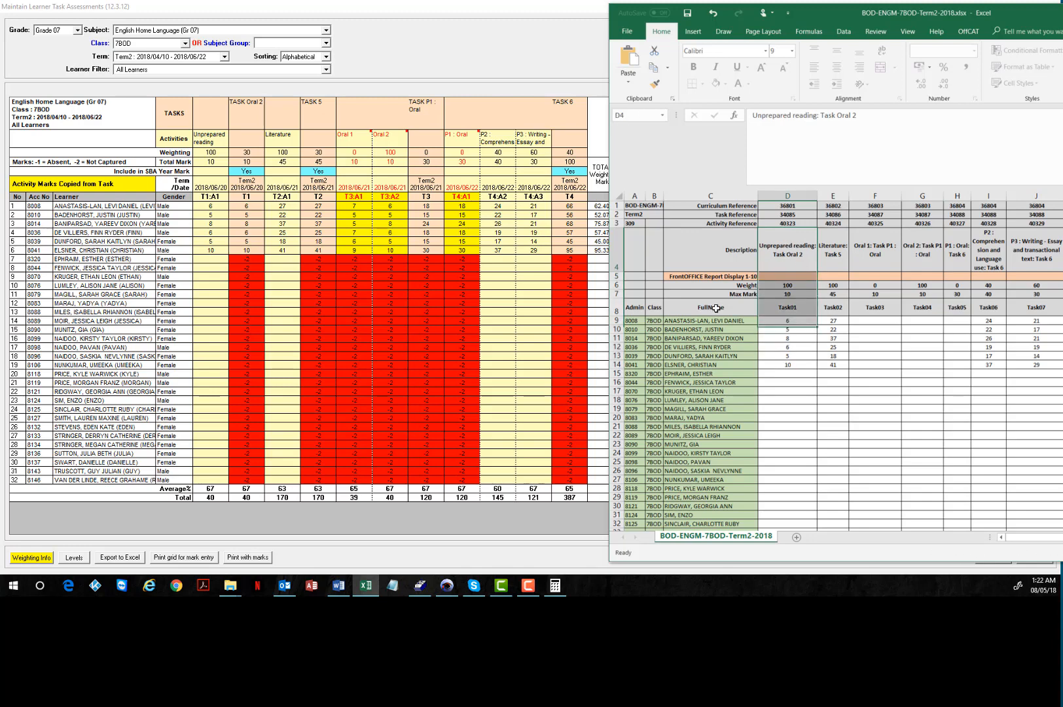
left_click(924, 258)
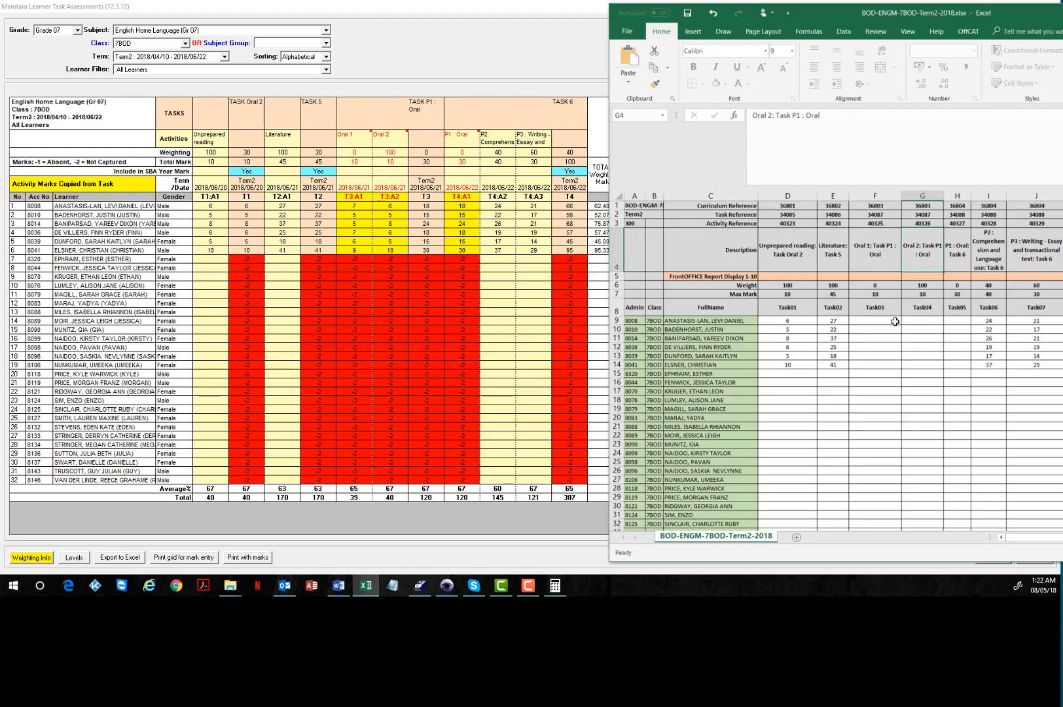
left_click_drag(861, 320, 961, 372)
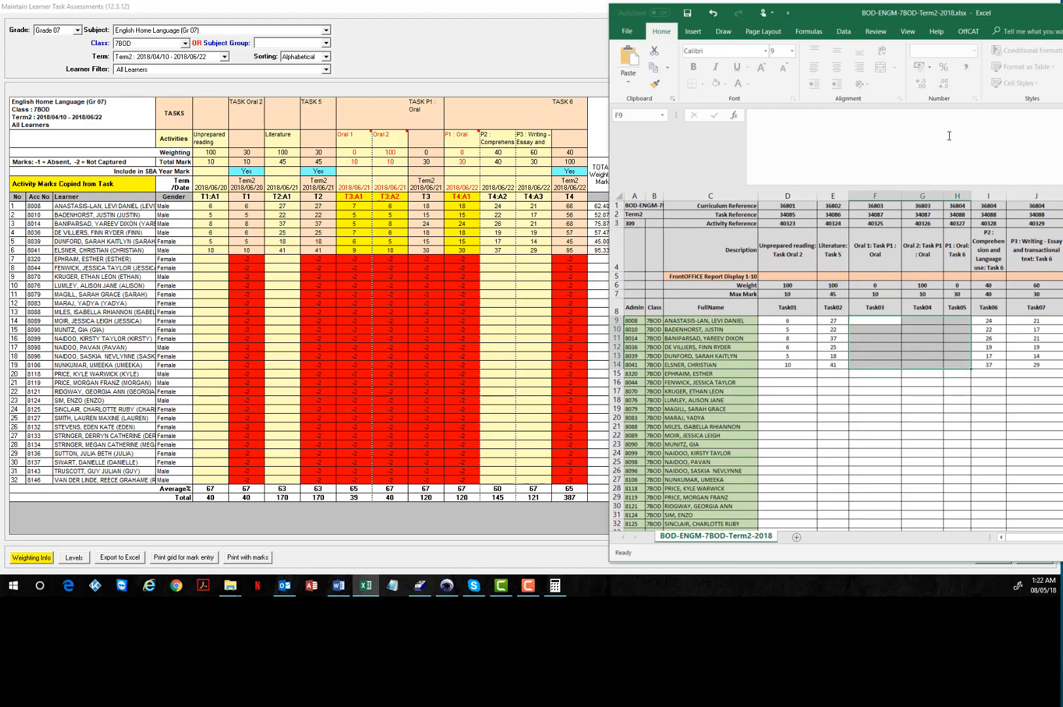
left_click_drag(836, 10, 734, 12)
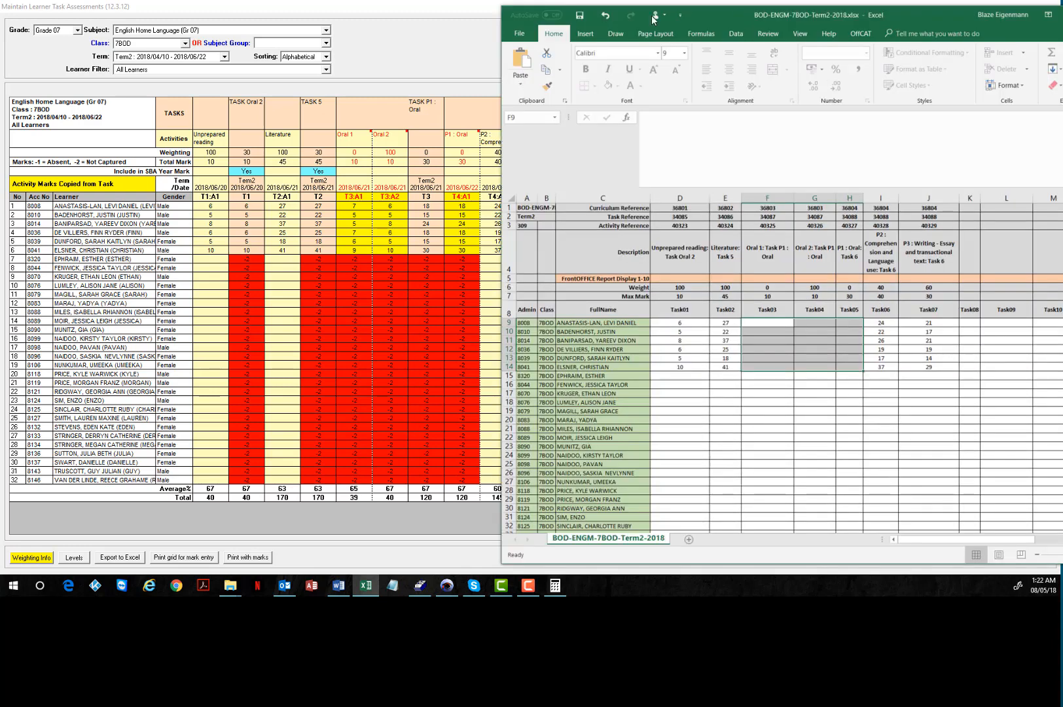
left_click_drag(772, 321, 854, 364)
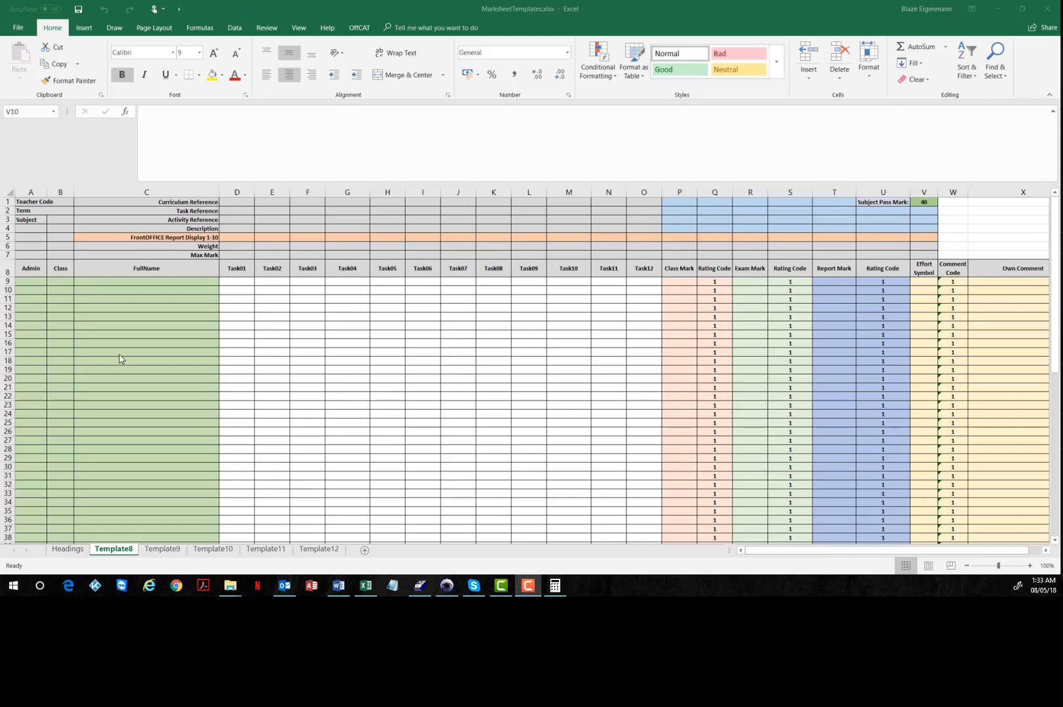
In MarksheetTemplates.xlsx, select the Task03 to Task05 mark cells from row 9 down on Template8 and open their cell formatting.
left_click_drag(306, 280, 379, 284)
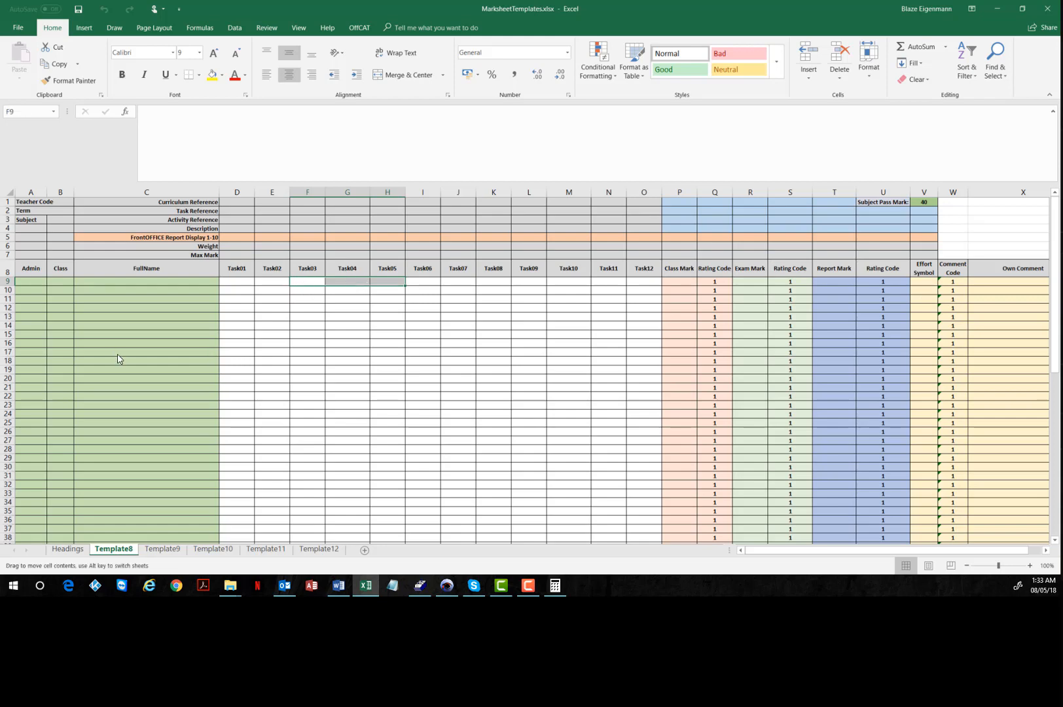
left_click(305, 282)
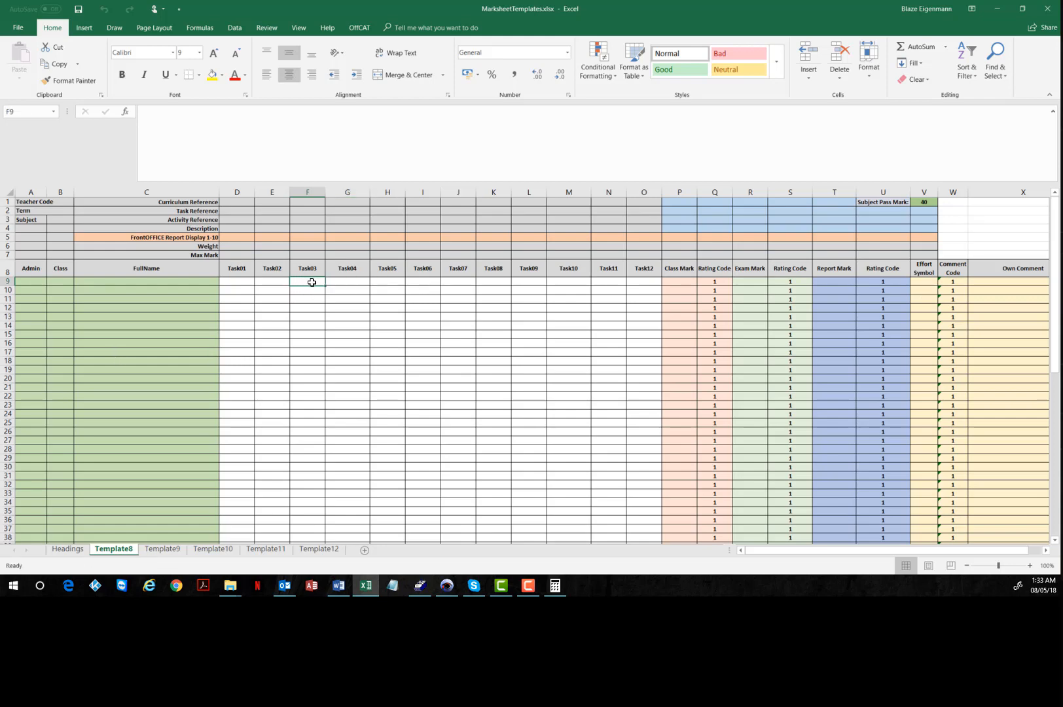
left_click_drag(312, 282, 382, 283)
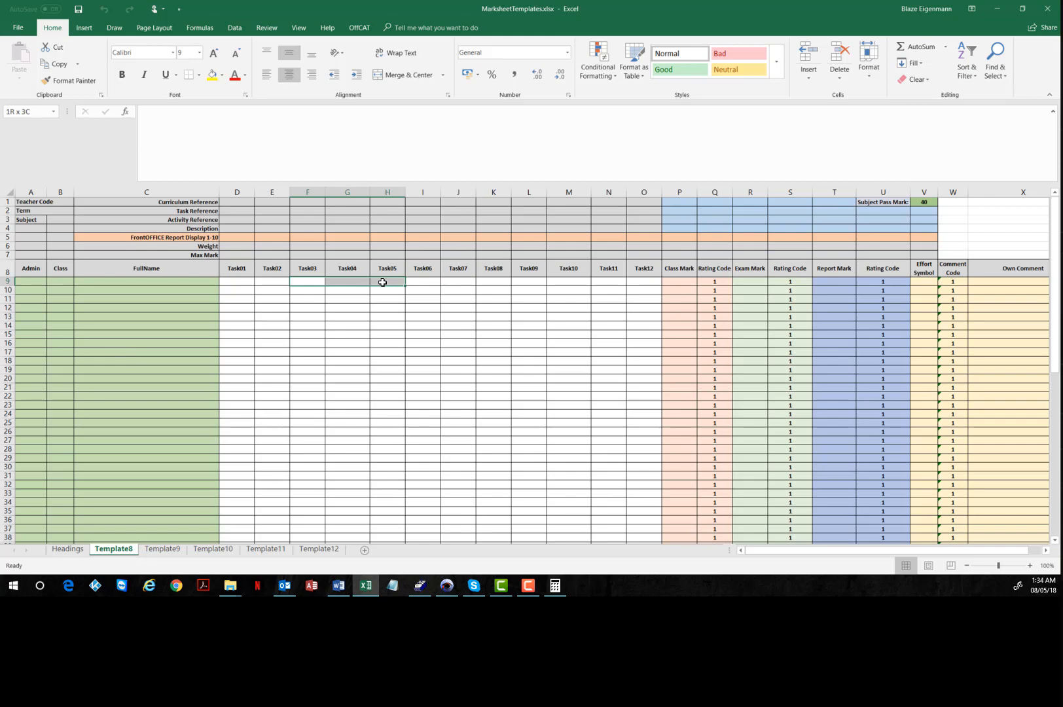
left_click_drag(383, 282, 387, 516)
scroll(407, 377, "up", 2)
scroll(410, 378, "up", 6)
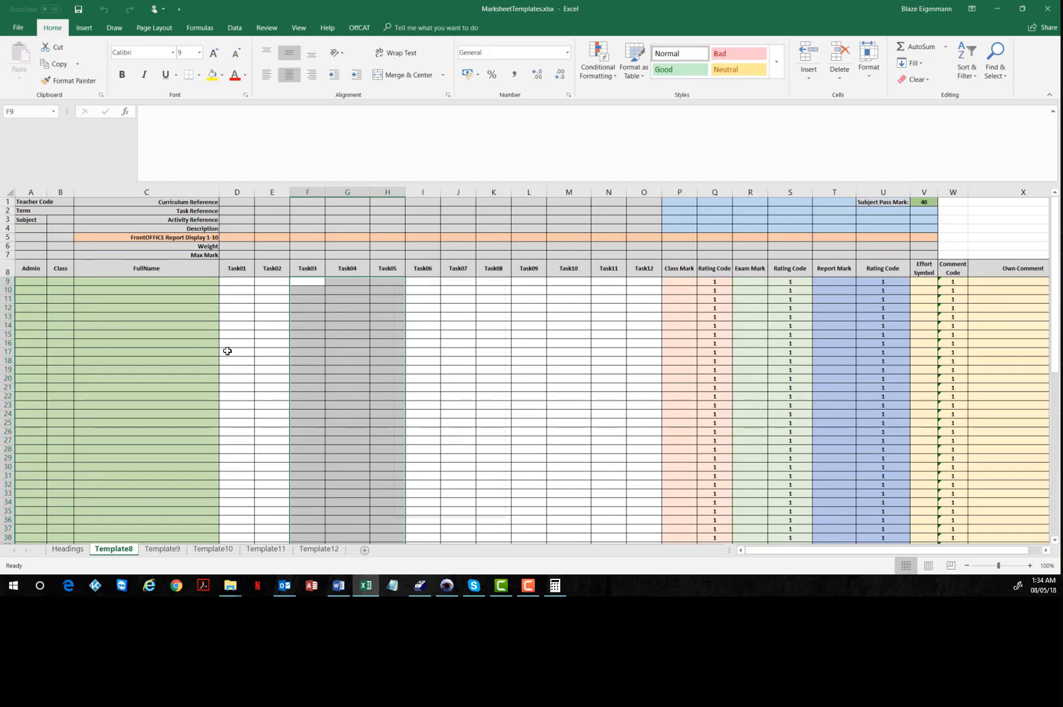
right_click(395, 282)
key("Escape")
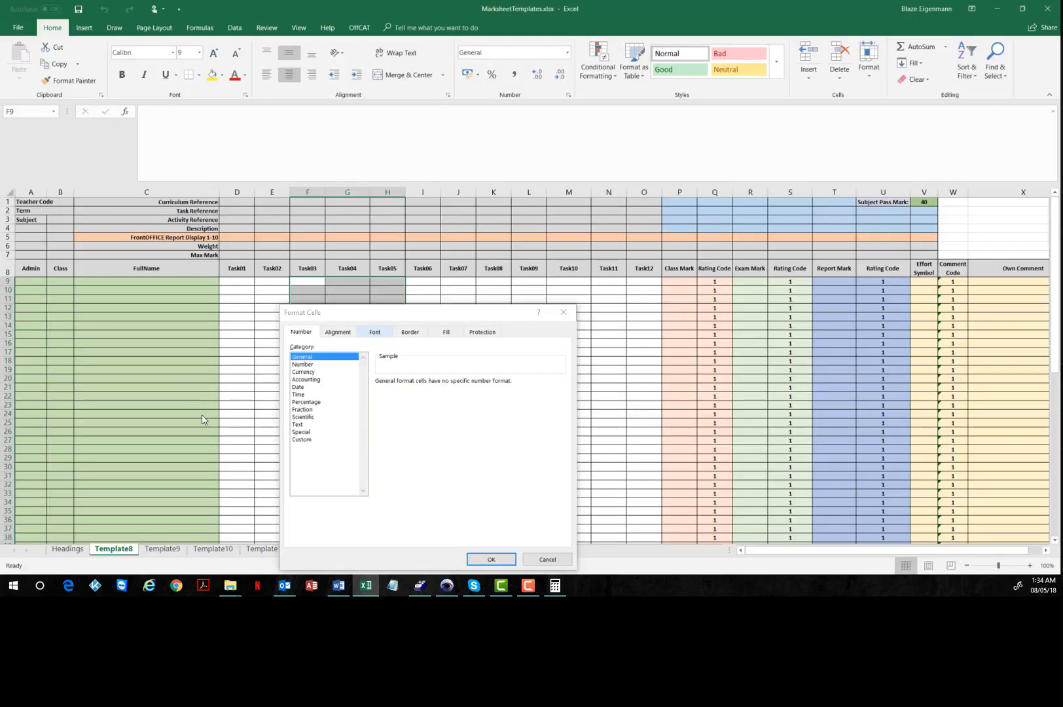
Remove the inside horizontal and vertical borders from the selected Task03 to Task05 cells, keeping only their outline.
left_click(403, 334)
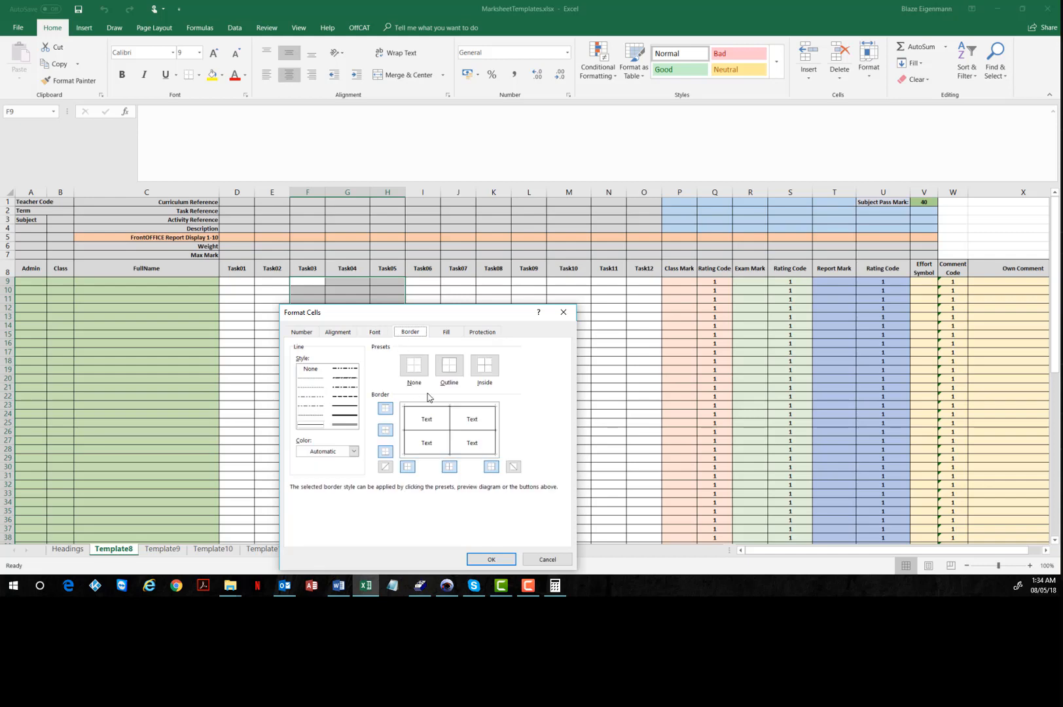
left_click(429, 407)
left_click(427, 424)
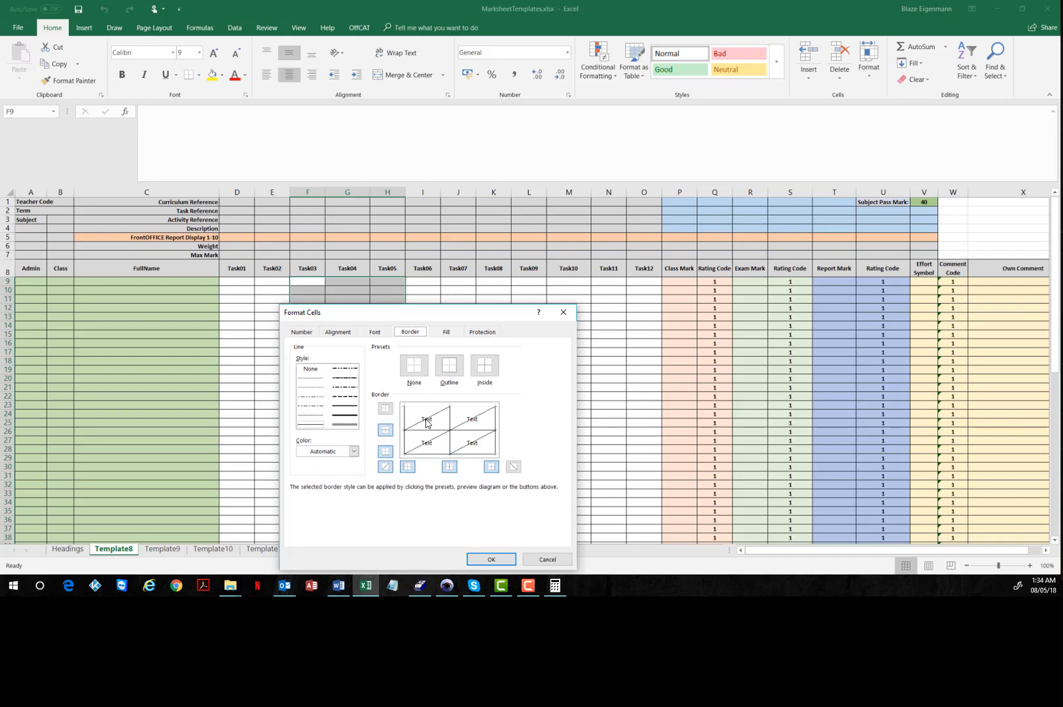
left_click(427, 422)
left_click(431, 415)
left_click(426, 424)
left_click(425, 427)
left_click(426, 420)
left_click(418, 430)
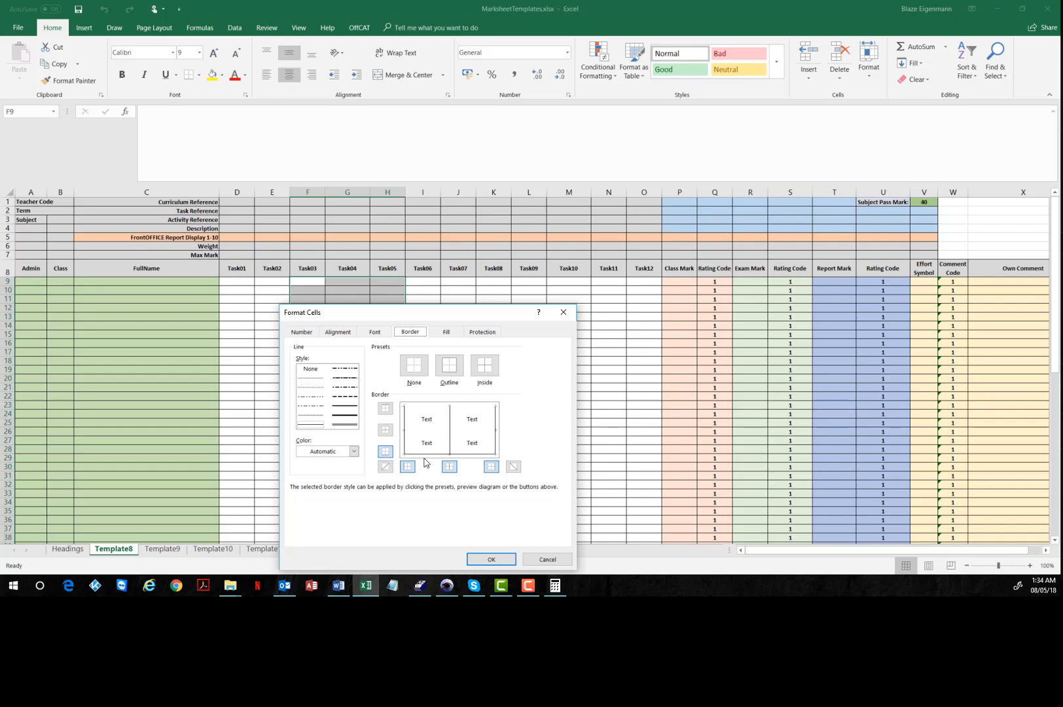
left_click(428, 455)
left_click(452, 433)
left_click(463, 406)
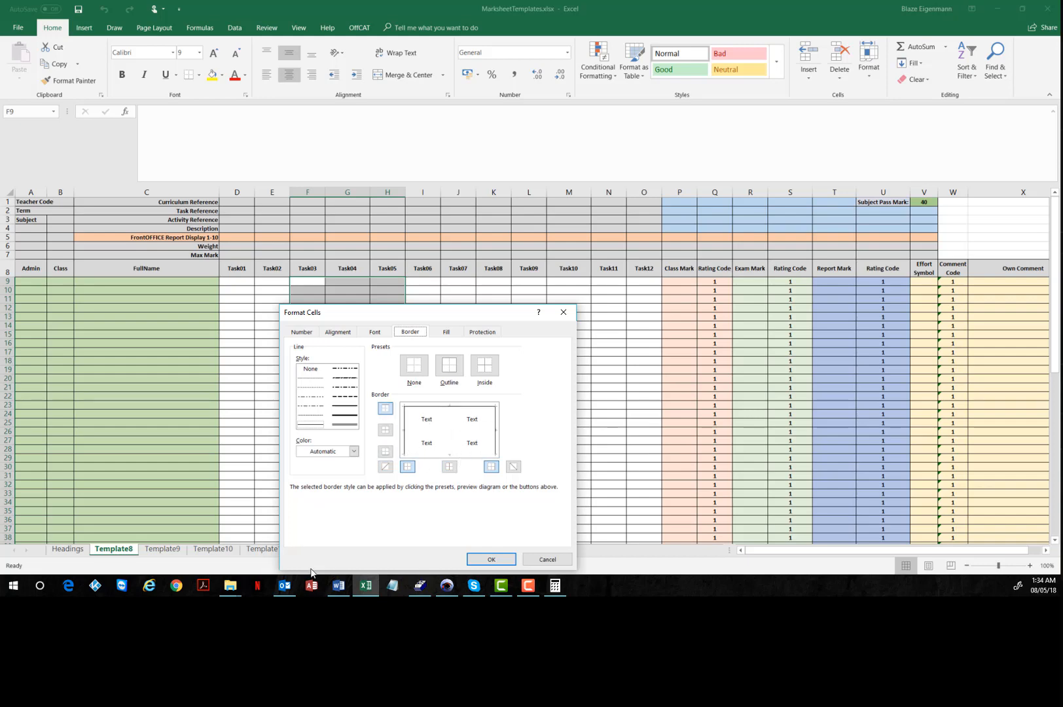
left_click(458, 455)
Fill the selected Task03 to Task05 mark cells with bright red and apply the cell formatting.
left_click(445, 332)
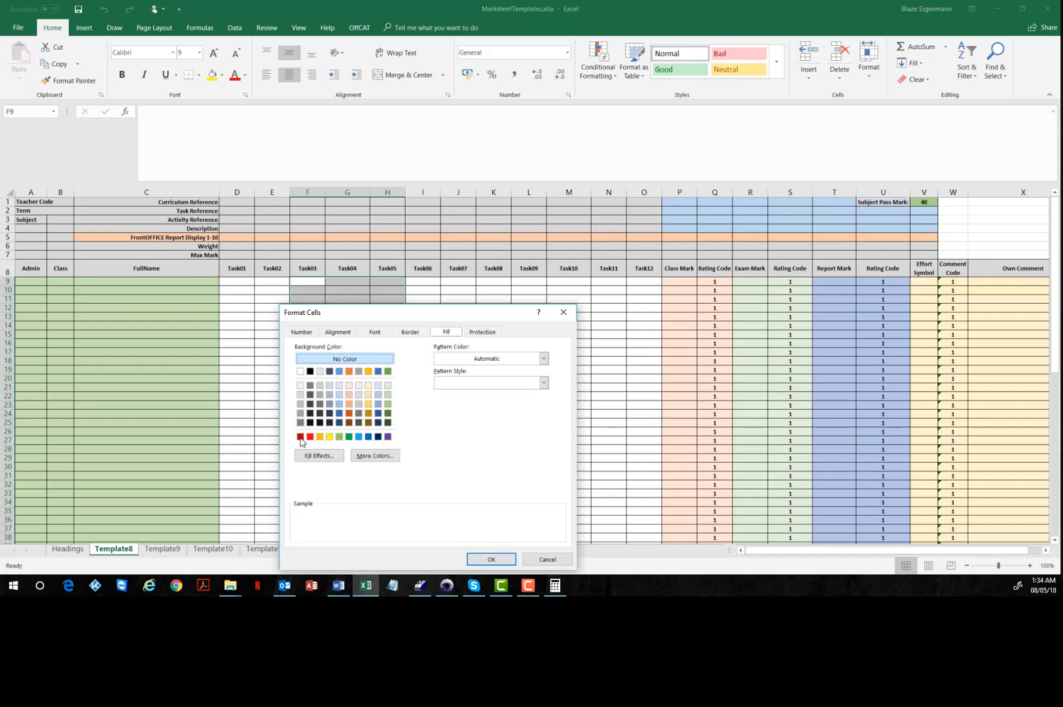
left_click(310, 437)
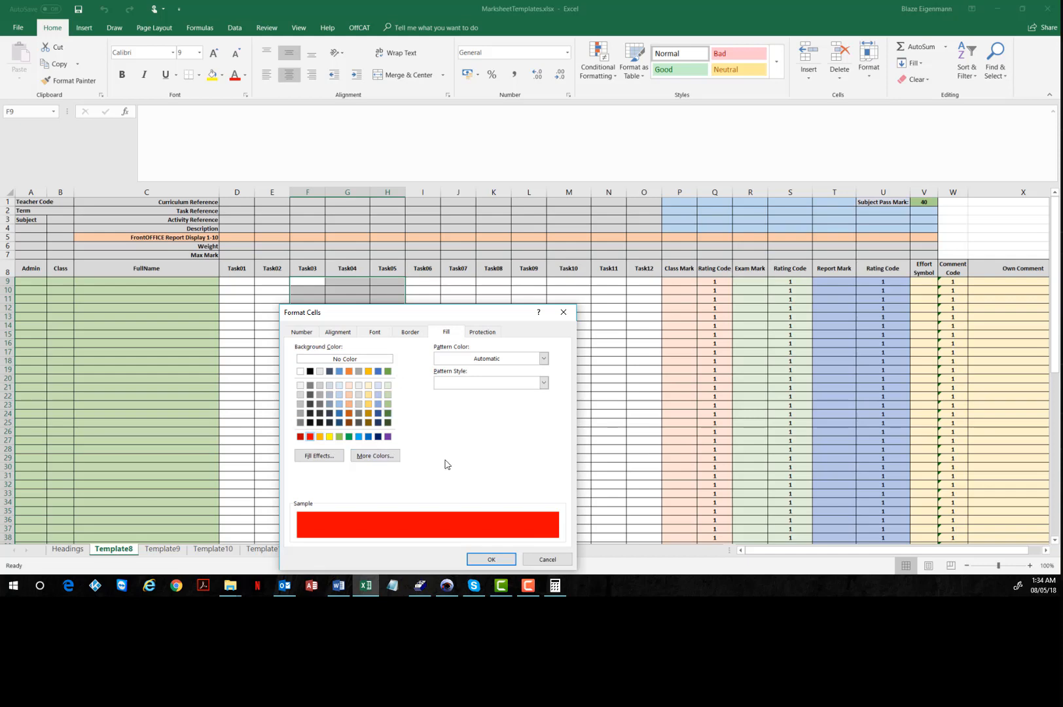
left_click(485, 560)
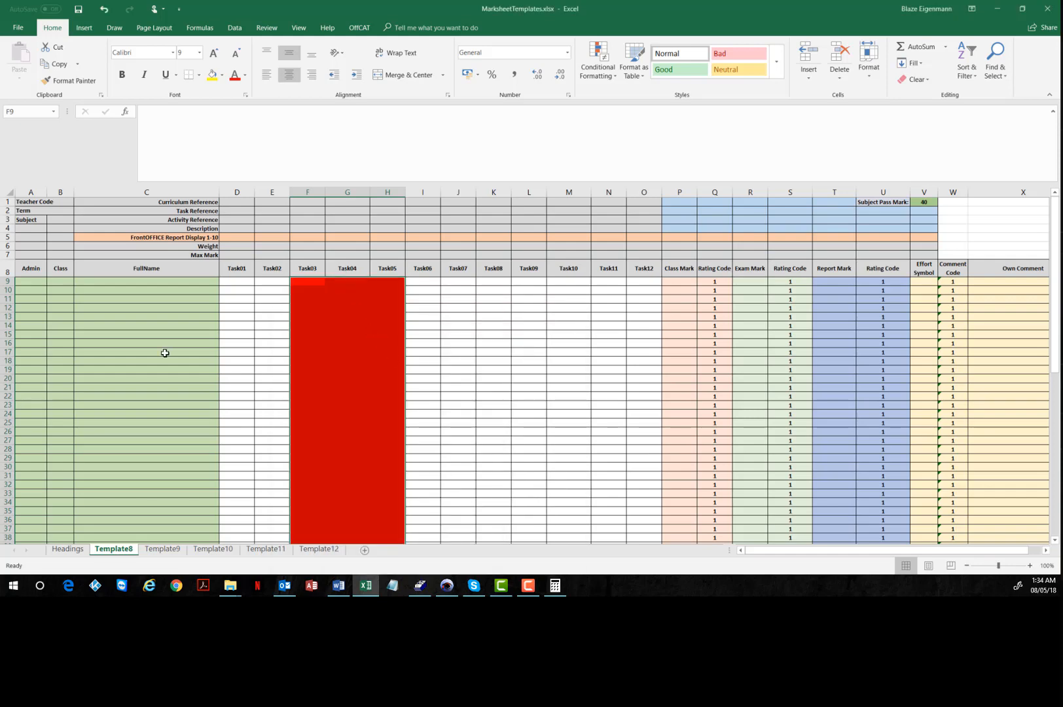
key("Right")
key("shift+F10")
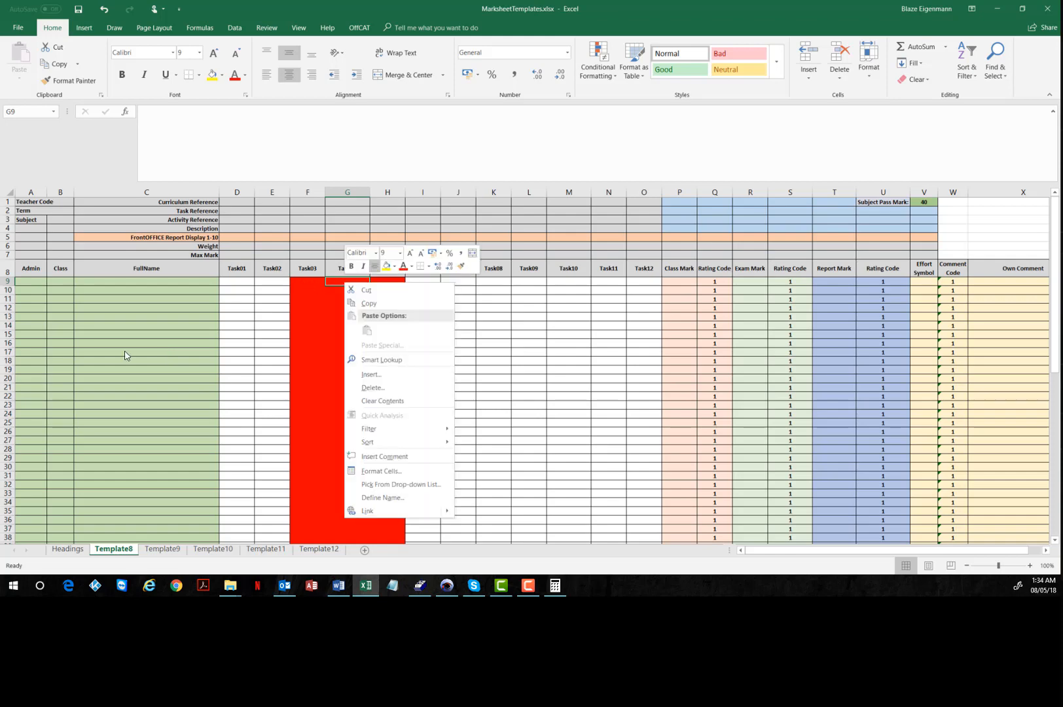
key("Escape")
Reselect the red Task03 to Task05 mark cells from row 9 down and set their protection to Locked.
left_click_drag(309, 282, 373, 513)
scroll(362, 366, "up", 1)
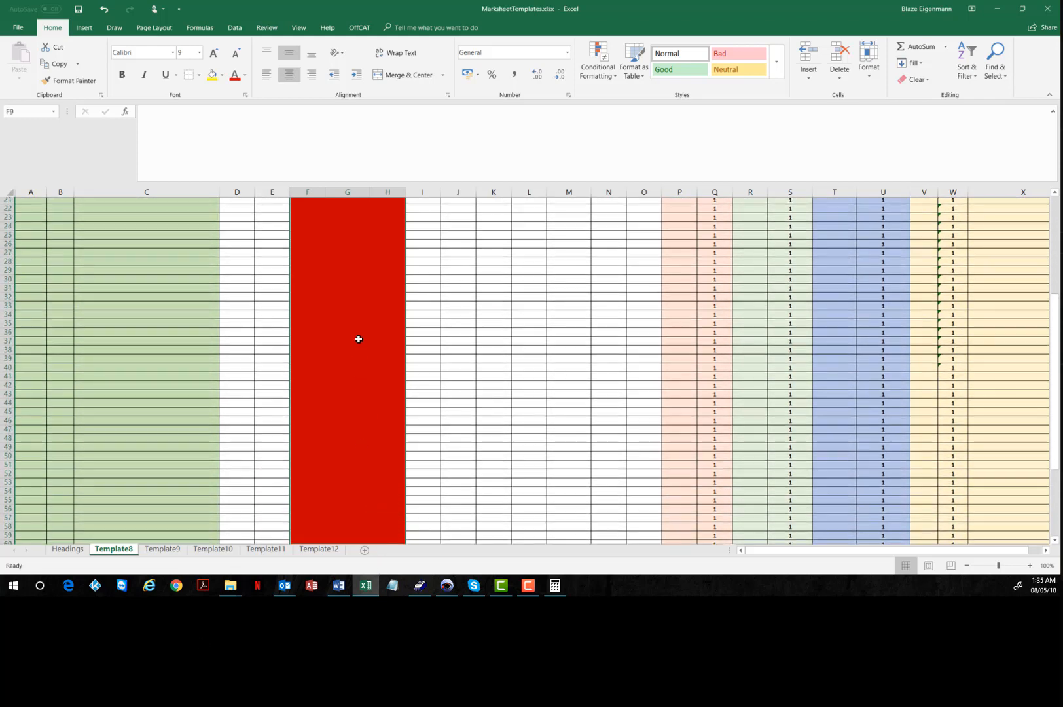
scroll(359, 339, "up", 7)
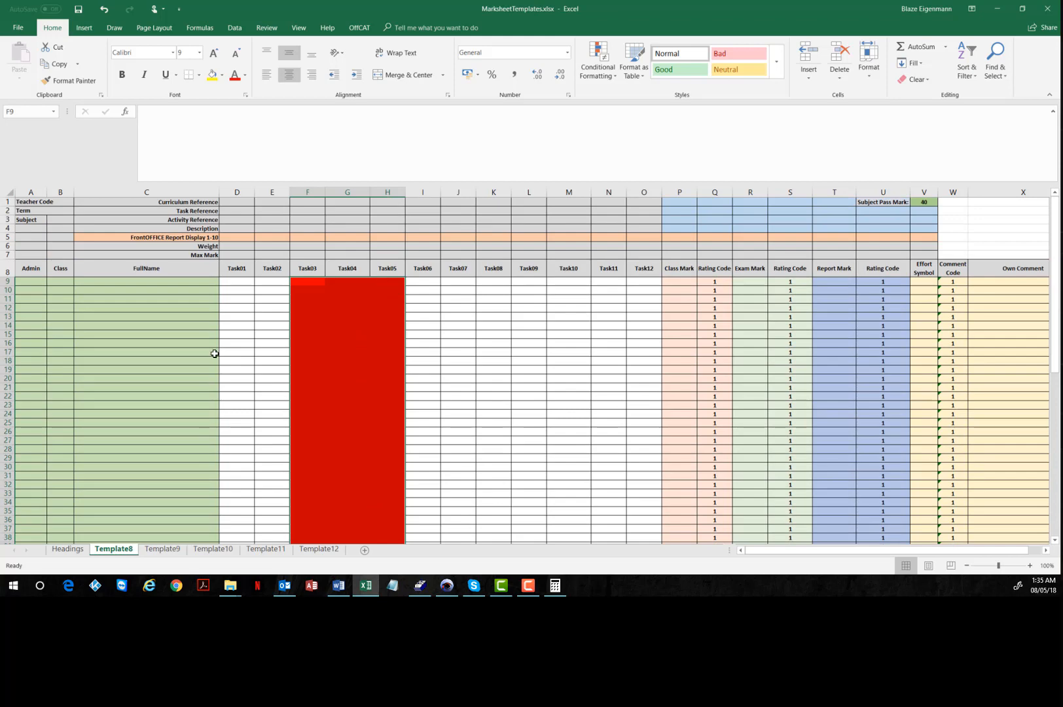
right_click(384, 282)
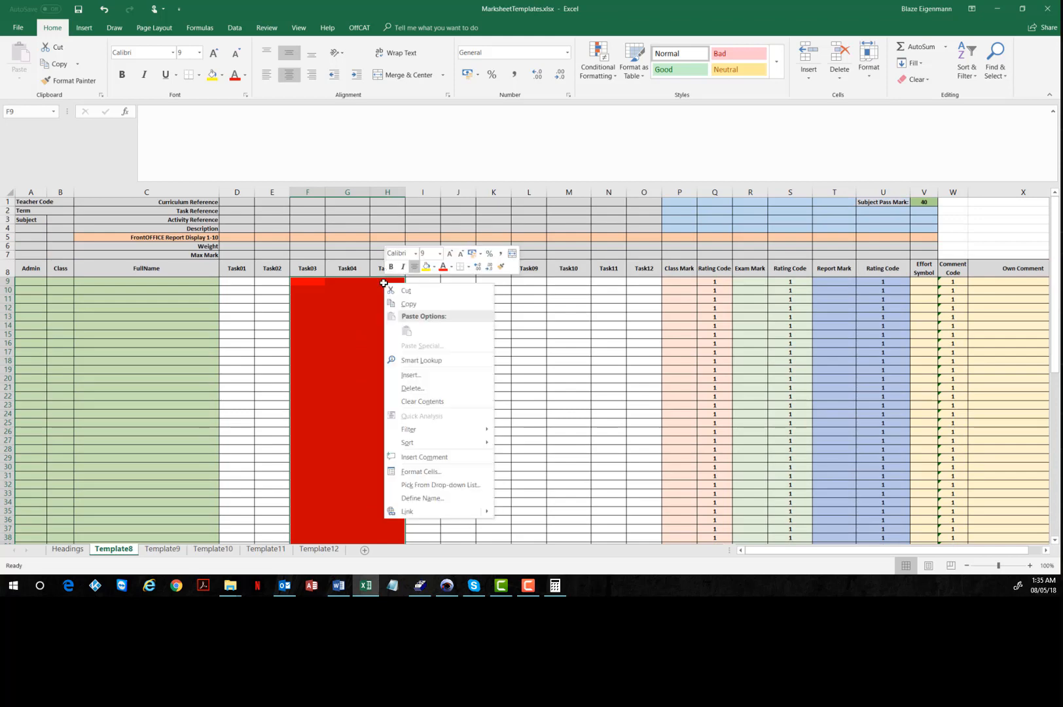
left_click(430, 473)
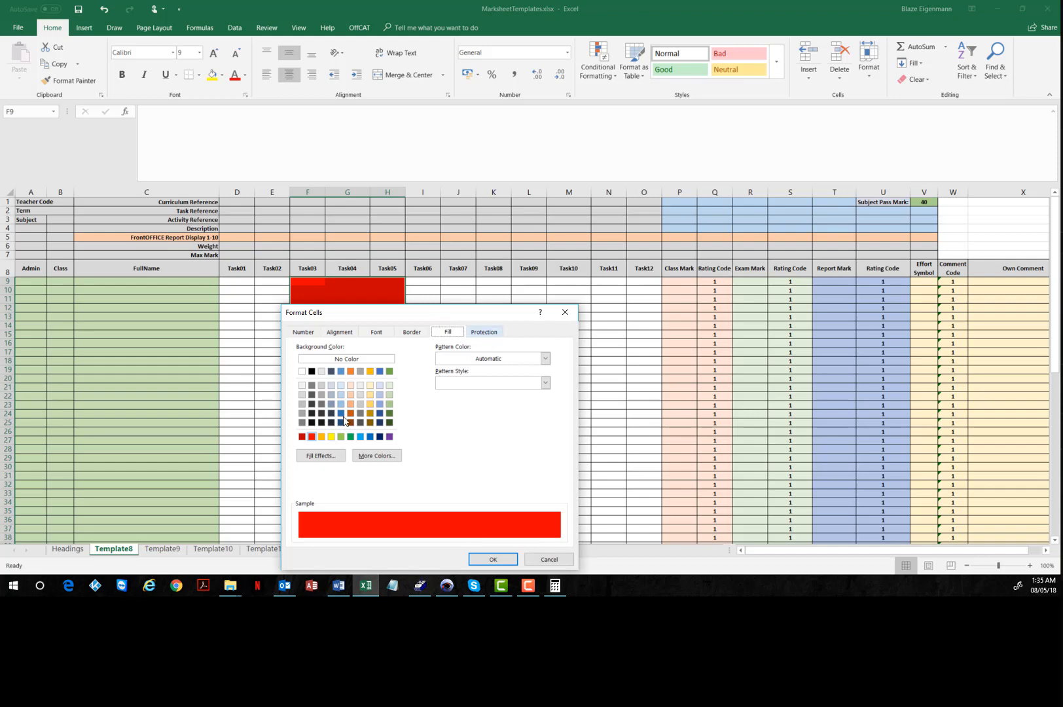
left_click(484, 332)
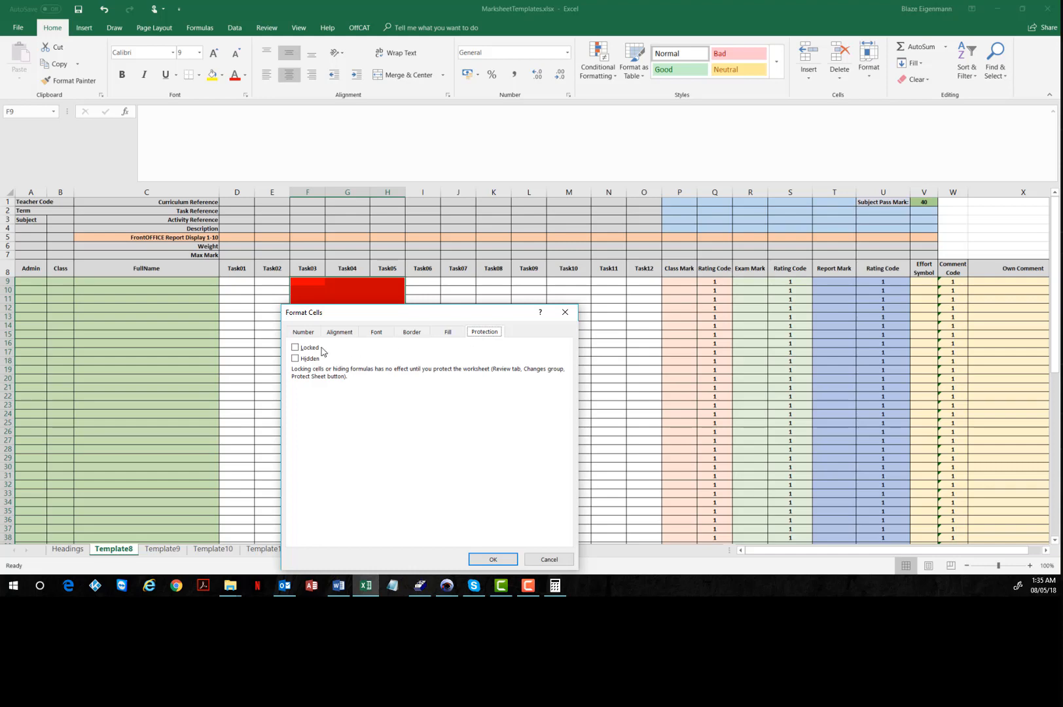
left_click(296, 348)
left_click(487, 558)
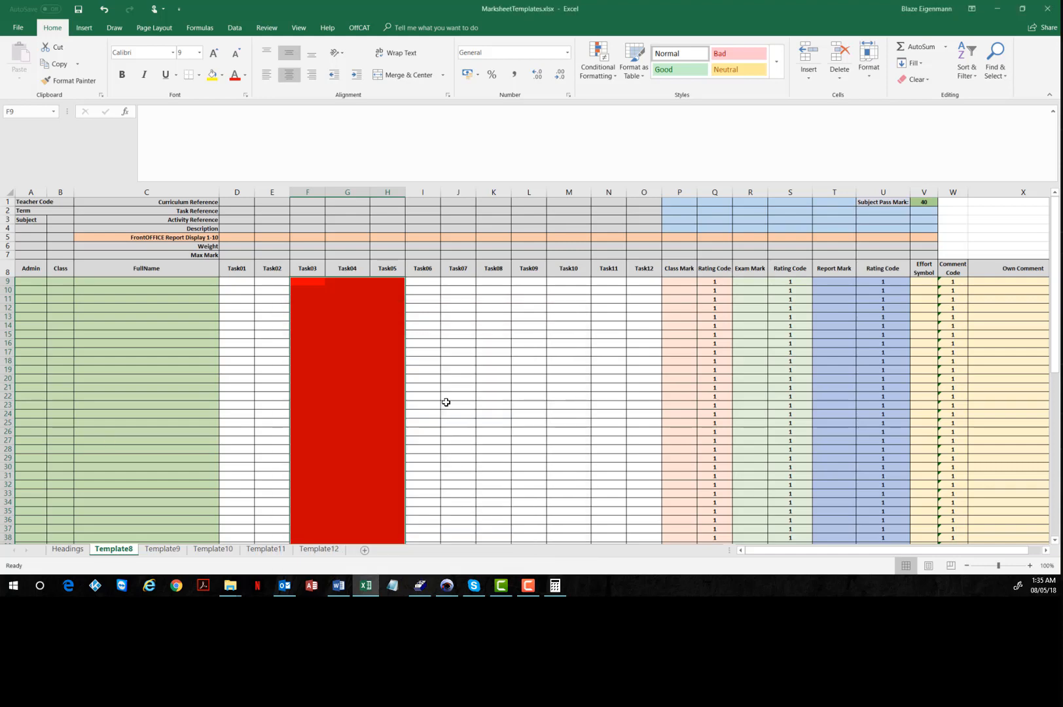
Close MarksheetTemplates.xlsx with its changes saved, and minimize the Marksheets folder window to return to FrontOFFICE.
left_click(707, 318)
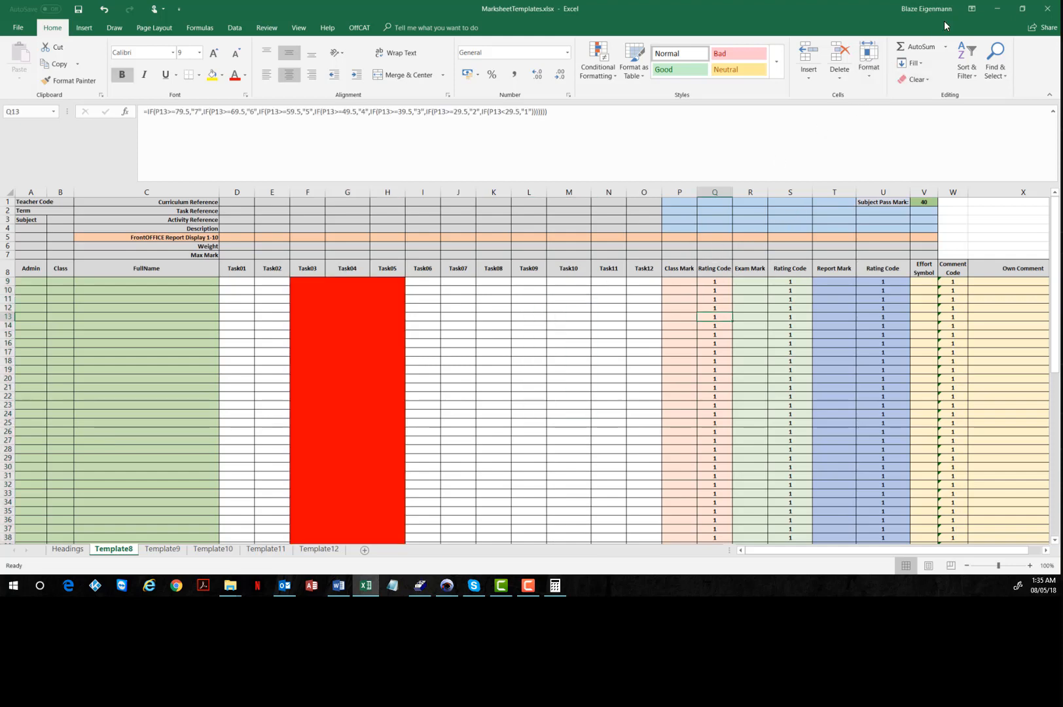
left_click(1047, 10)
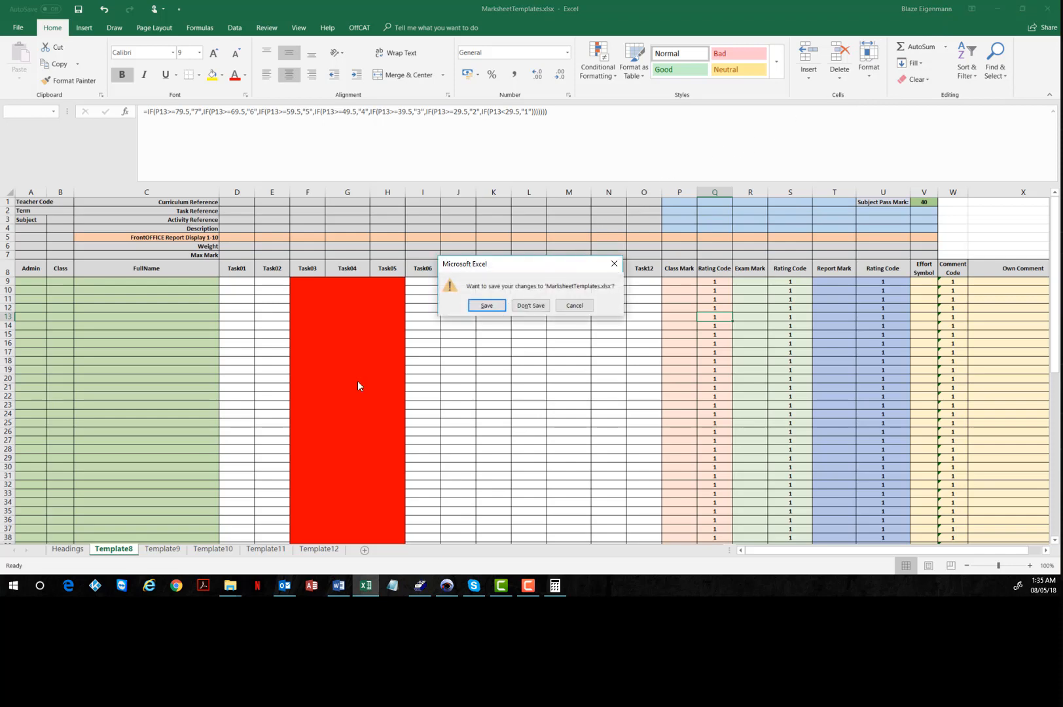
key("Return")
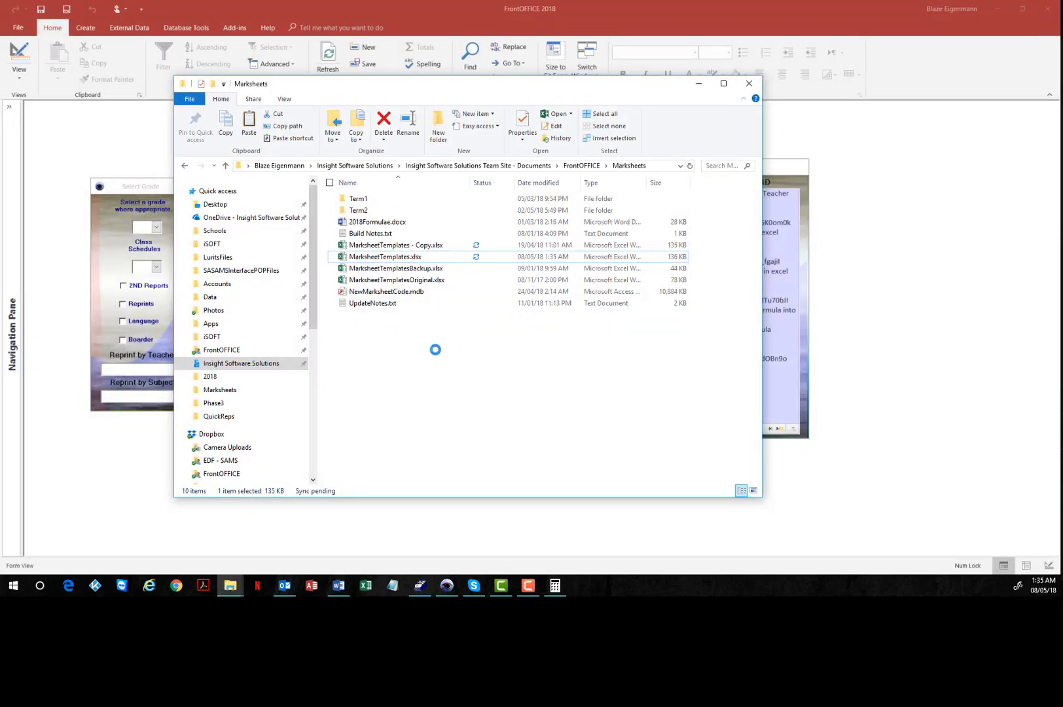
left_click(700, 85)
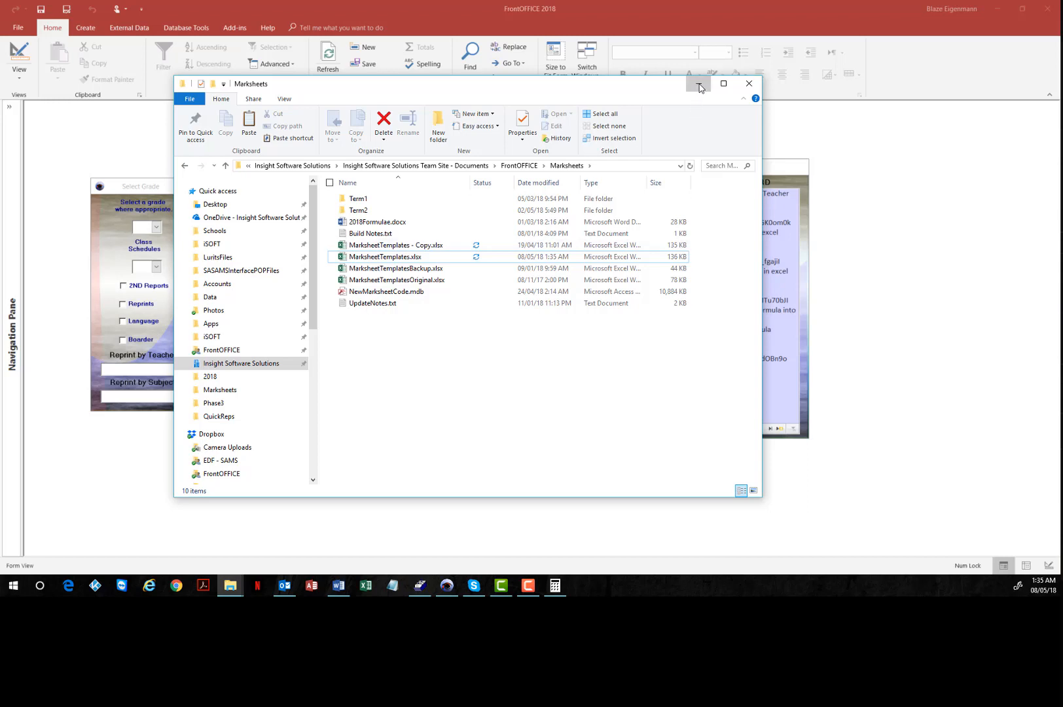
Set the term selection to 1 and create the marksheet for the English 7BOD class in Marksheet Management.
left_click(403, 199)
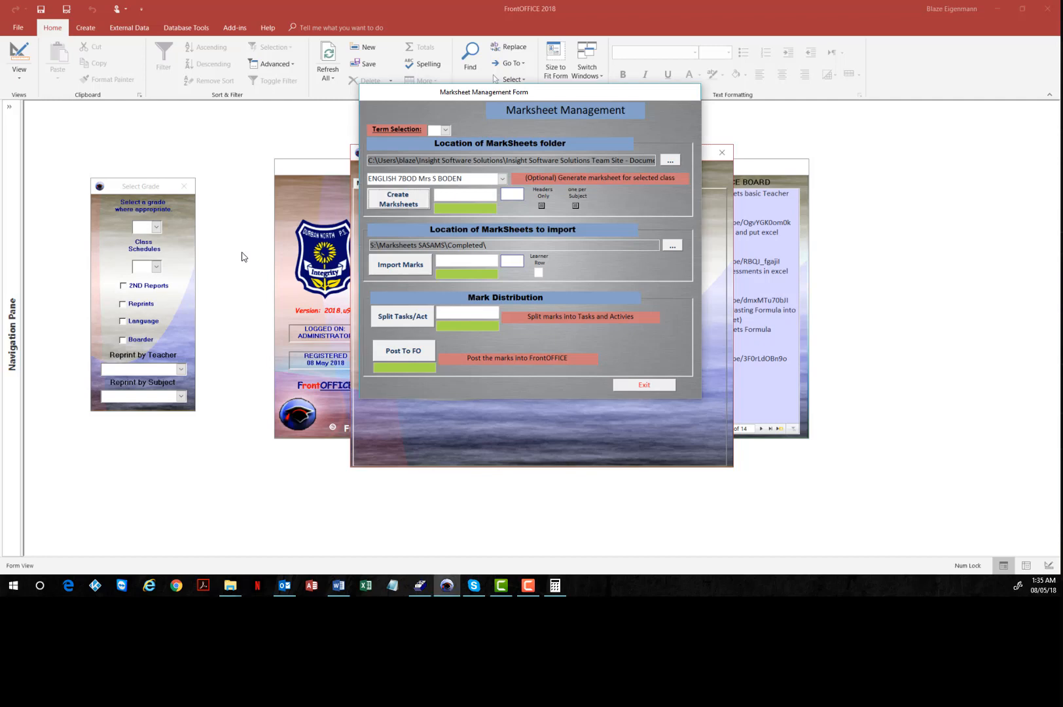
left_click(398, 199)
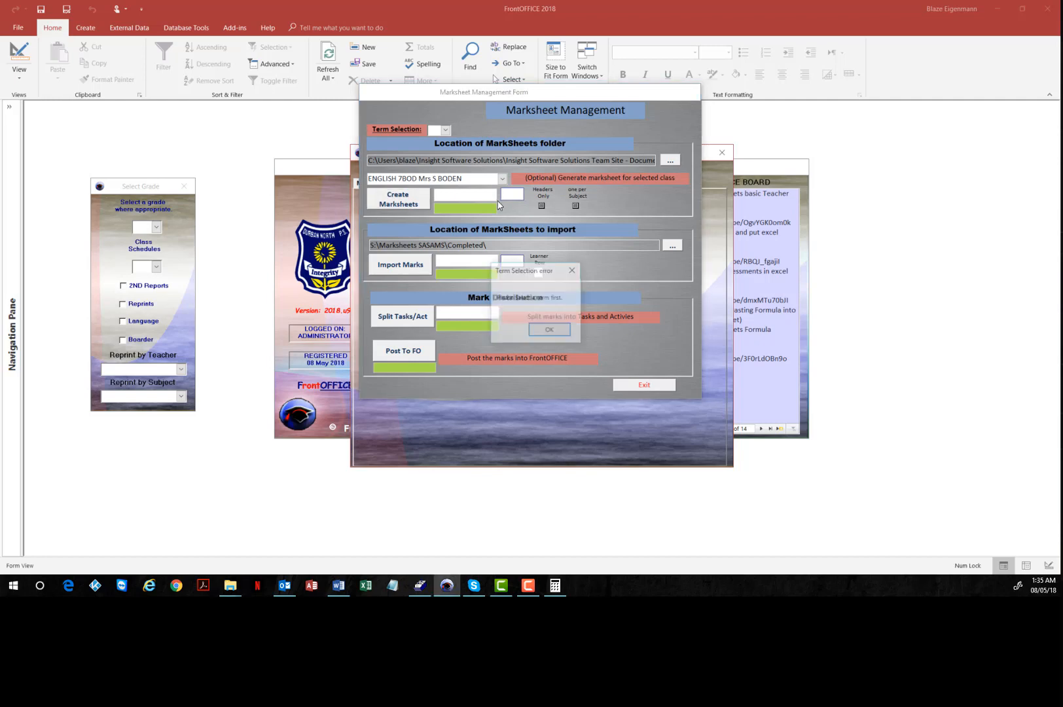
left_click(544, 331)
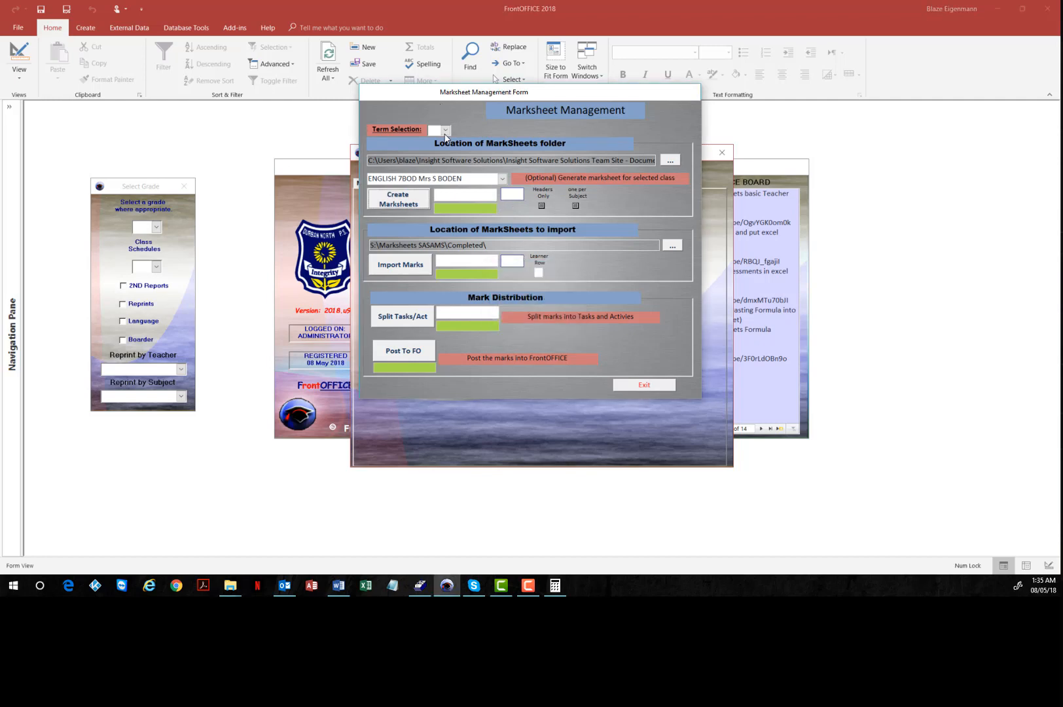
left_click(445, 131)
left_click(435, 140)
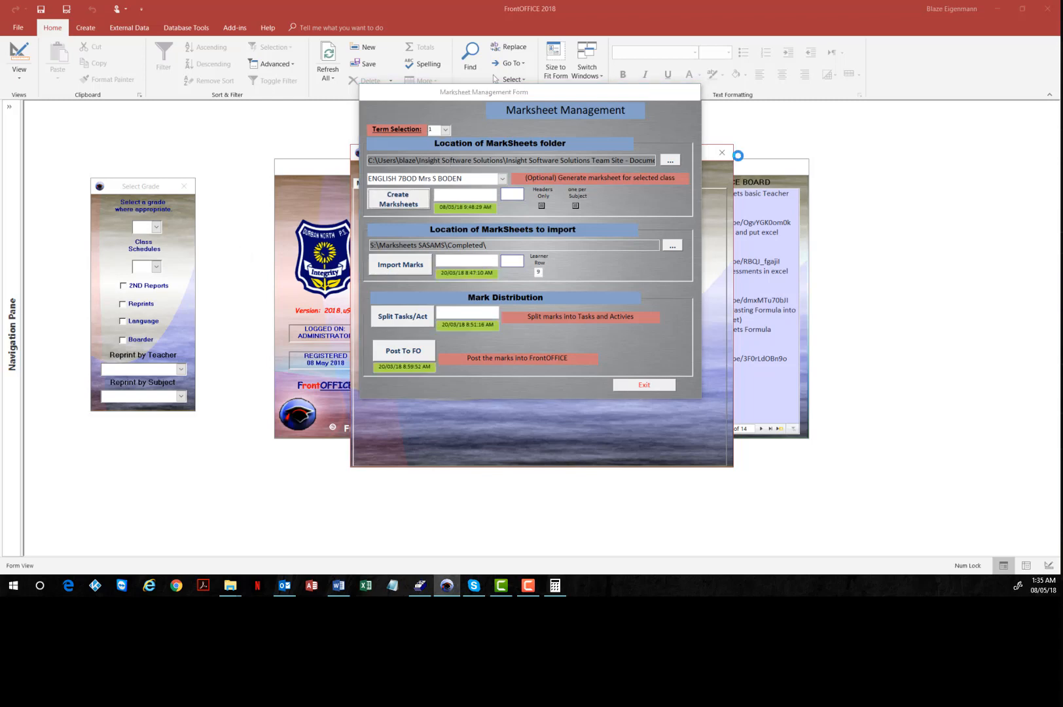
left_click(409, 198)
left_click(544, 330)
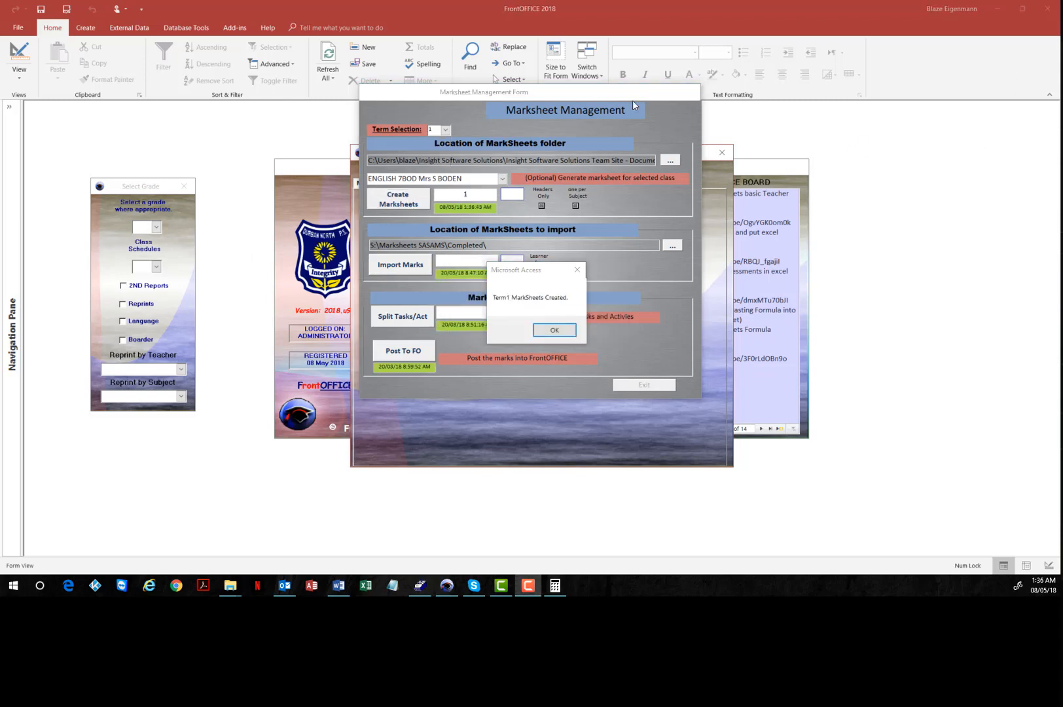
left_click(558, 330)
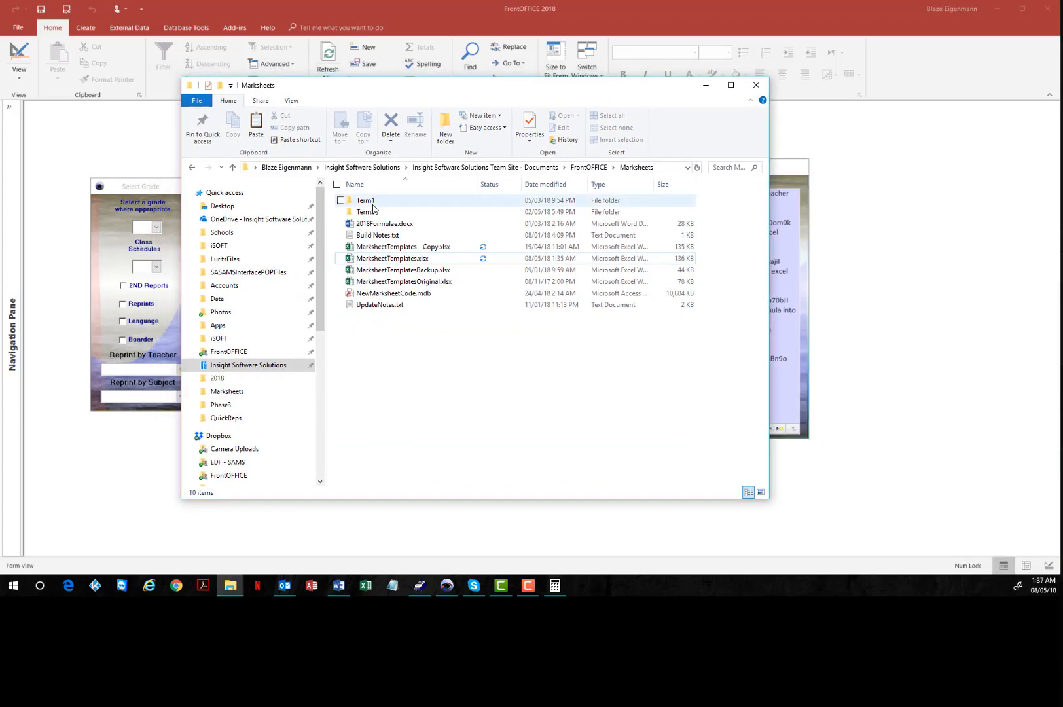
Look for the English 7BOD marksheet in the Phase3 folder under Marksheets Term2, and return to the Marksheet Management form.
left_click(370, 218)
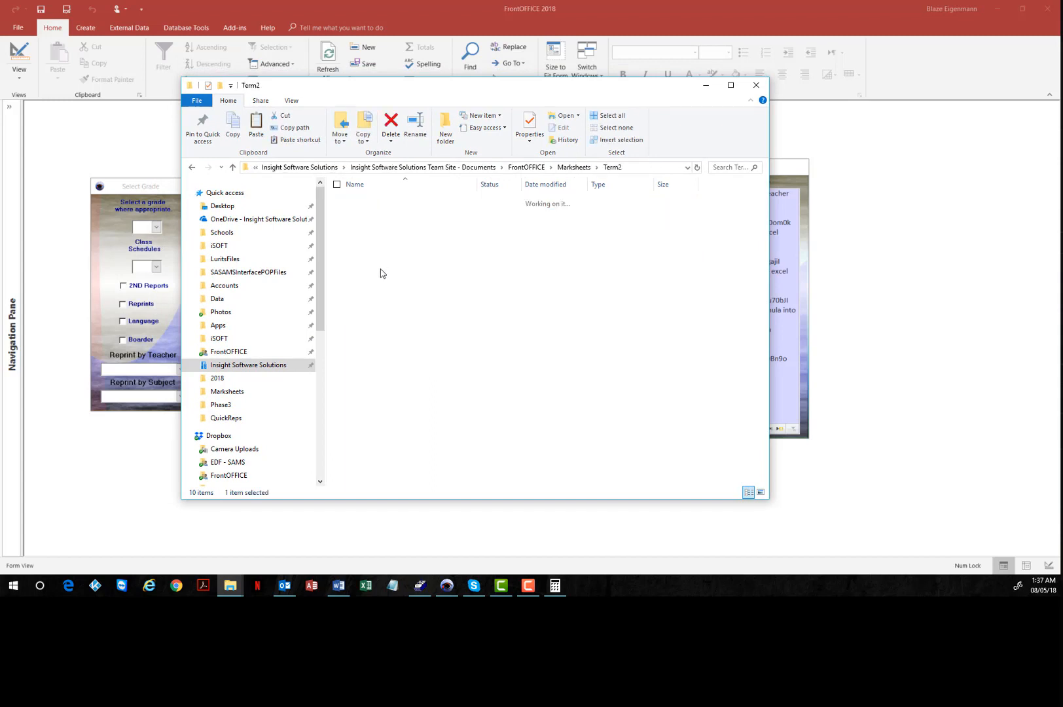
double_click(376, 225)
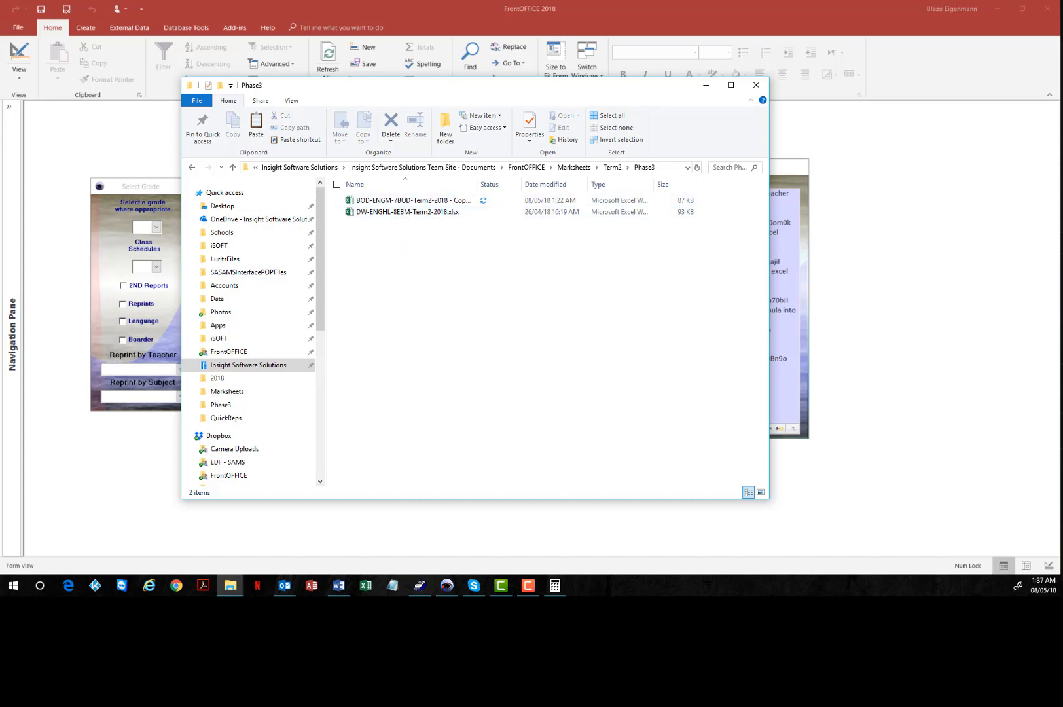
key("alt+Tab")
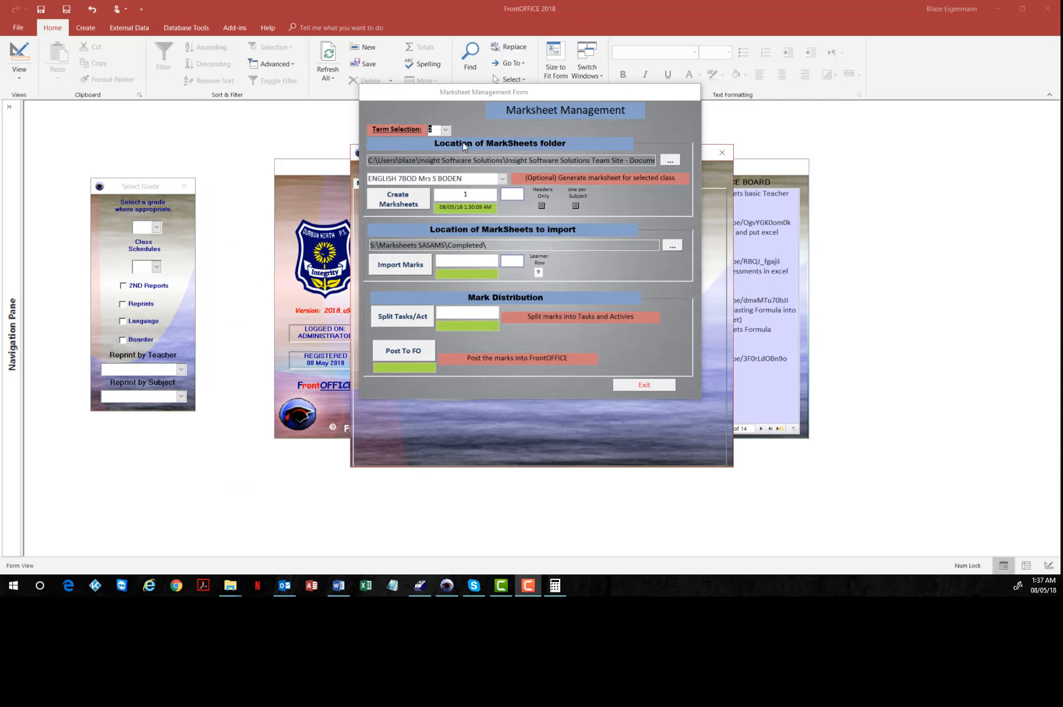
Set the term selection to 2 and create the English 7BOD marksheet, allowing previous marksheets to be overwritten.
left_click(447, 133)
left_click(402, 205)
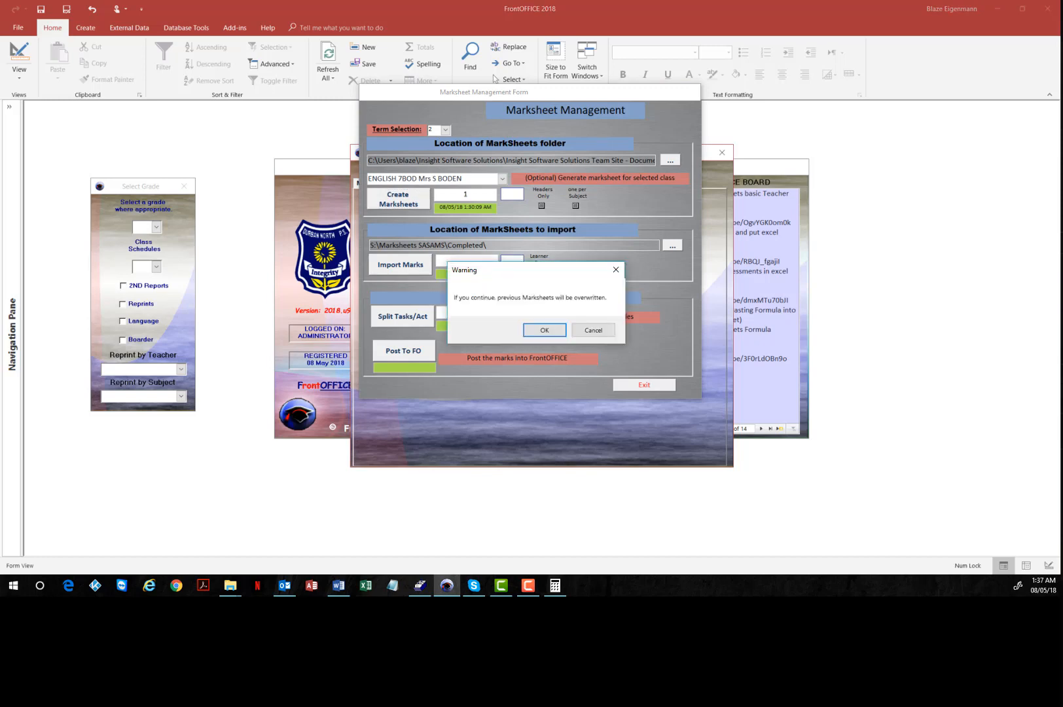
key("Return")
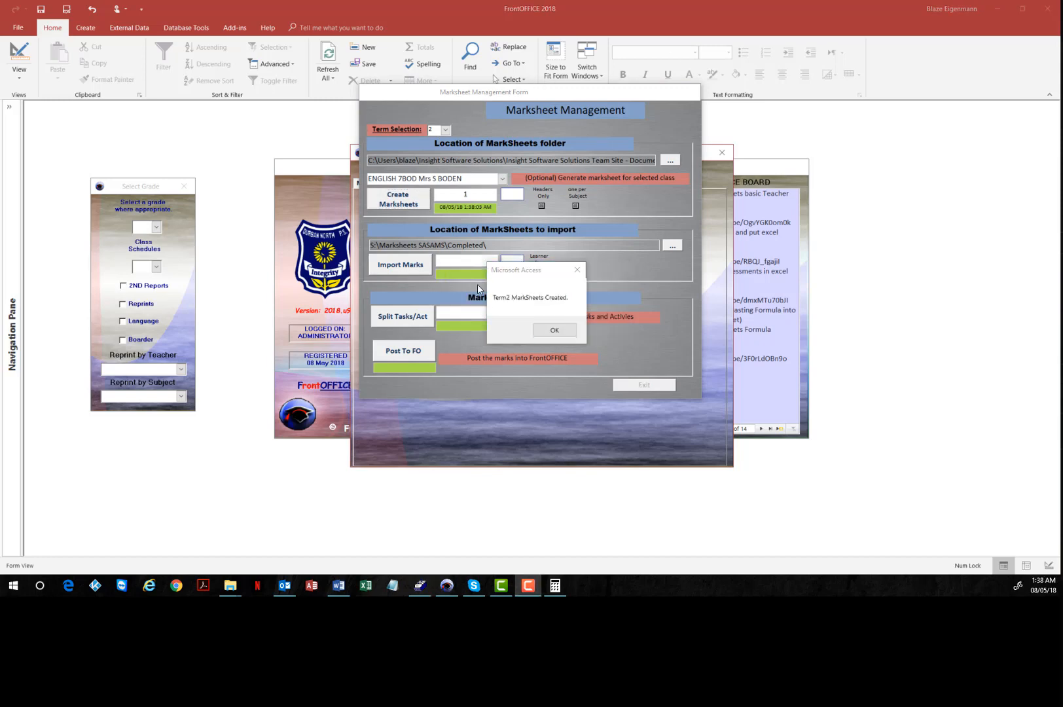
left_click(549, 330)
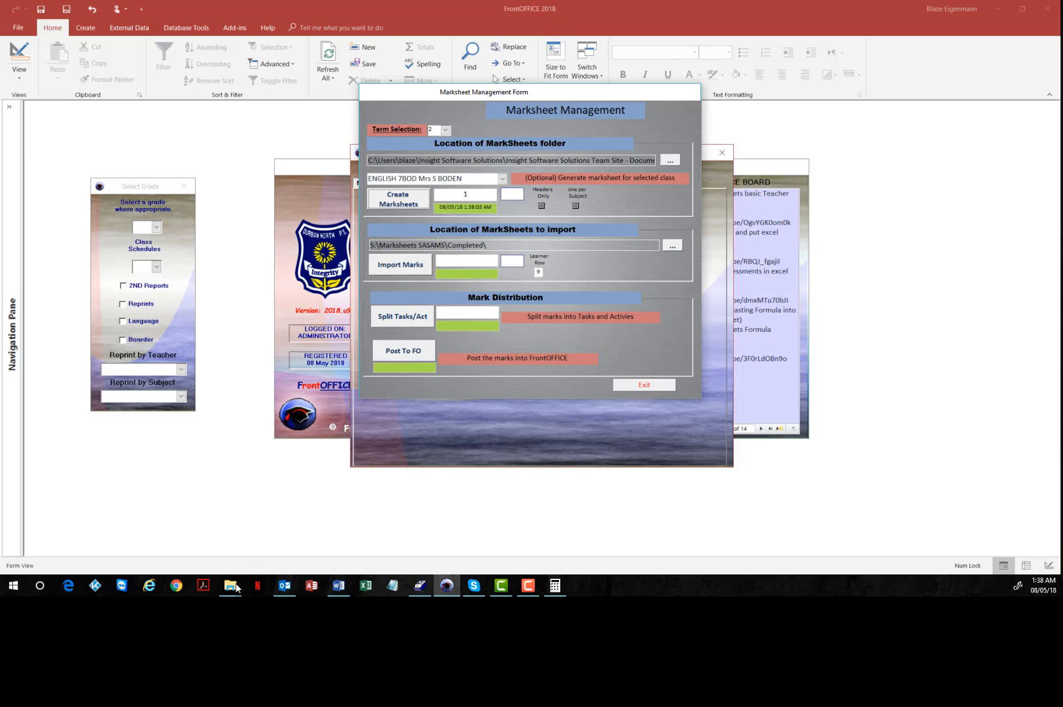
Open BOD-ENGM-7BOD-Term2-2018.xlsx from the Term2 Phase3 folder and select the first learner's Task03 mark cell.
mouse_move(237, 588)
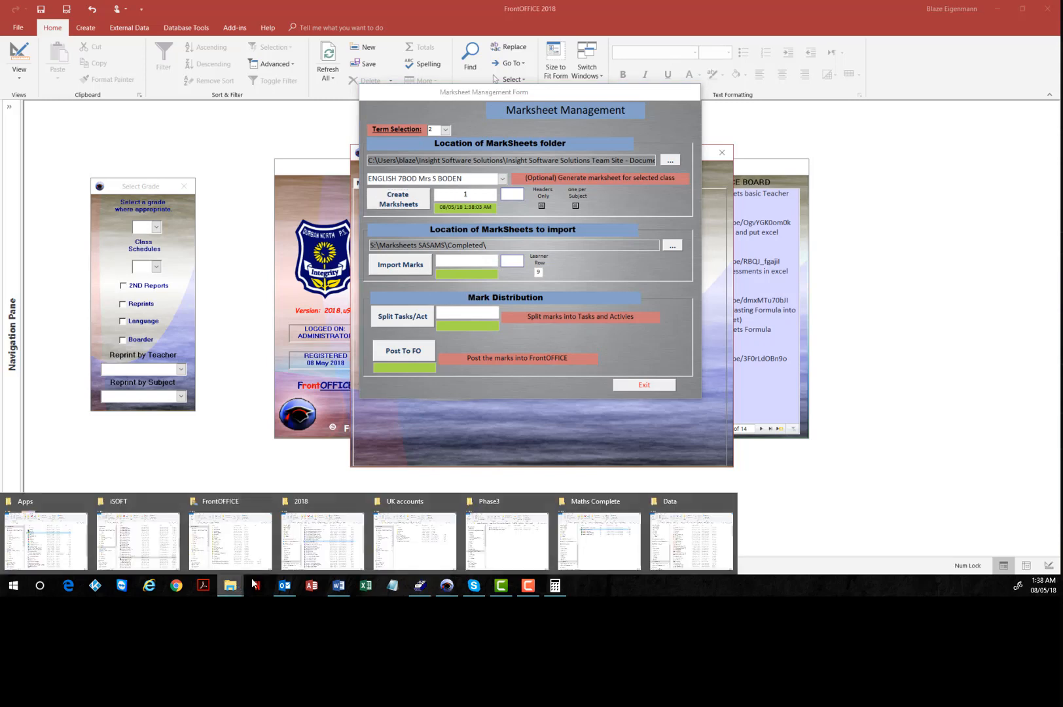
left_click(494, 532)
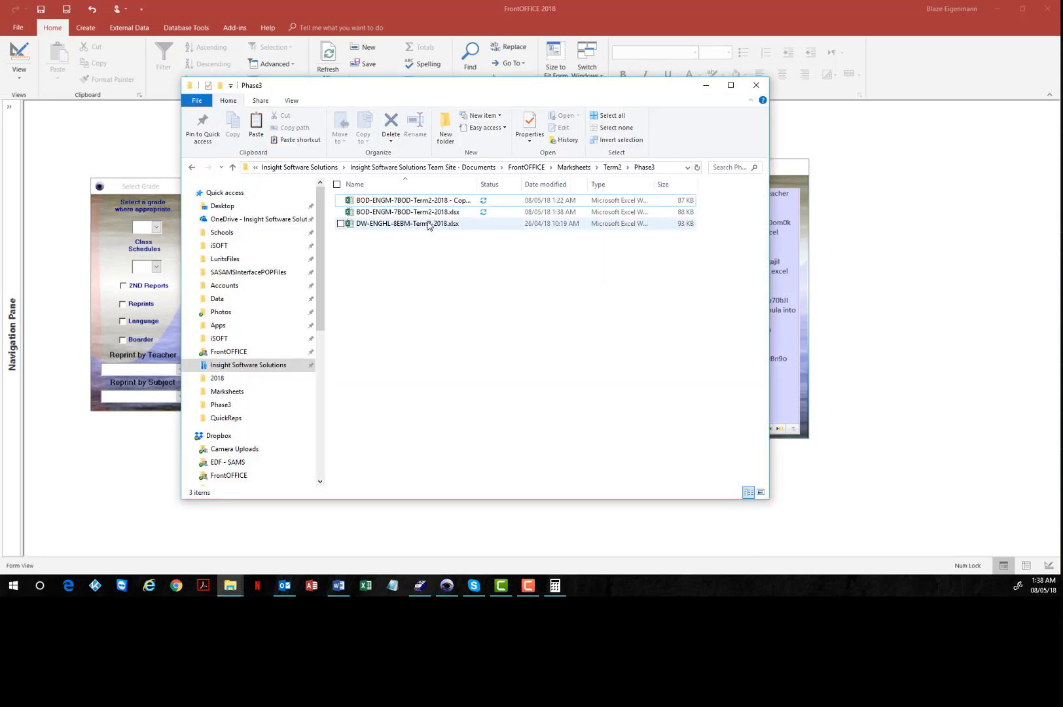
left_click(427, 215)
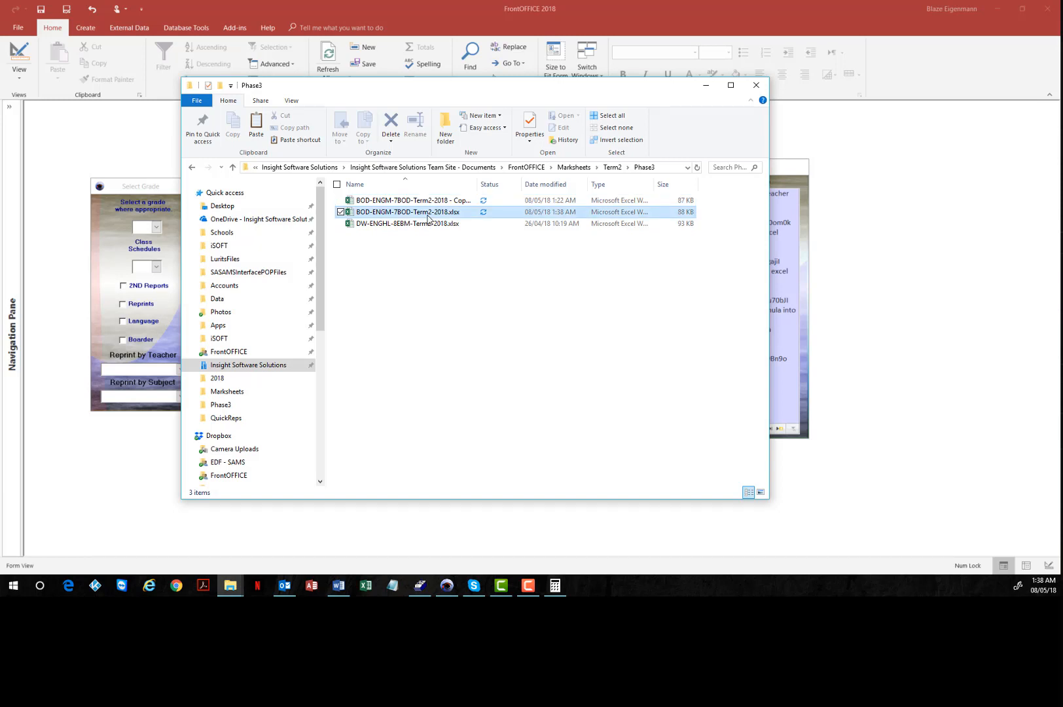
left_click(705, 85)
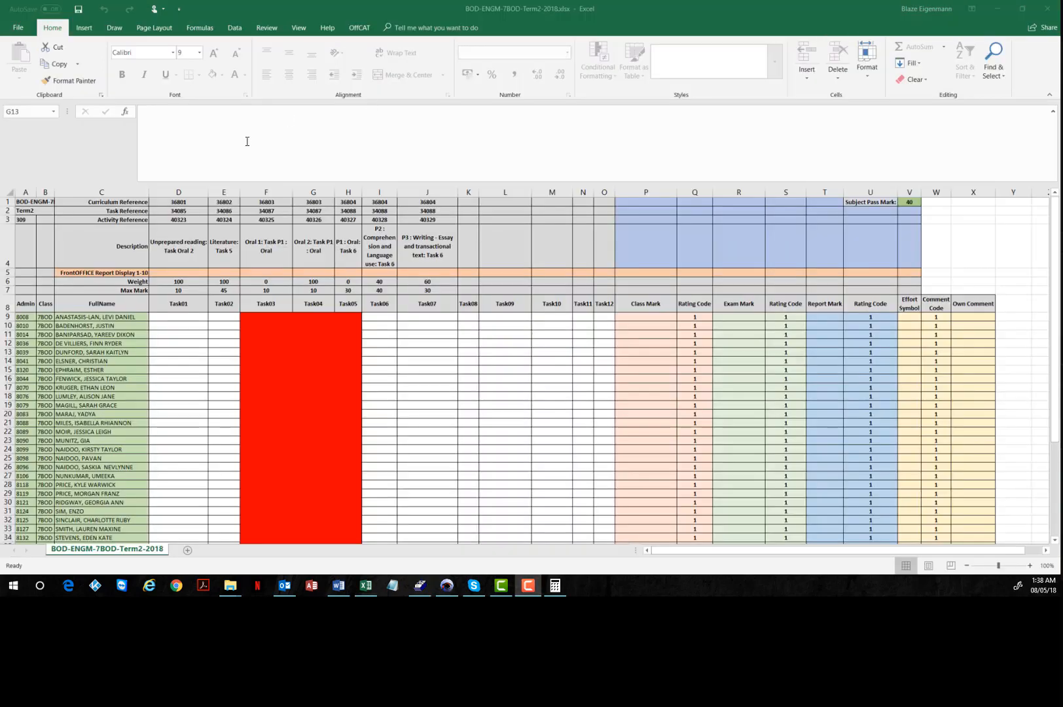
left_click(267, 317)
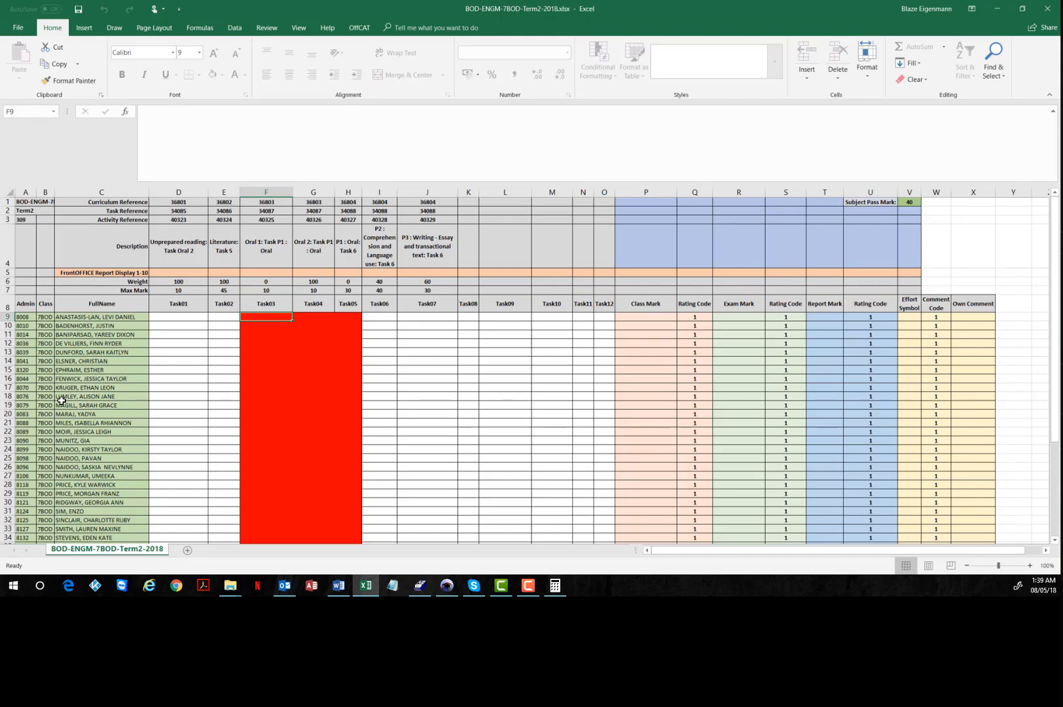
Test the first learner's blocked Task03 and Task04 cells by trying to enter a mark, and select the open Task01–Task02 and Task06–Task07 cells.
key("1")
left_click(534, 323)
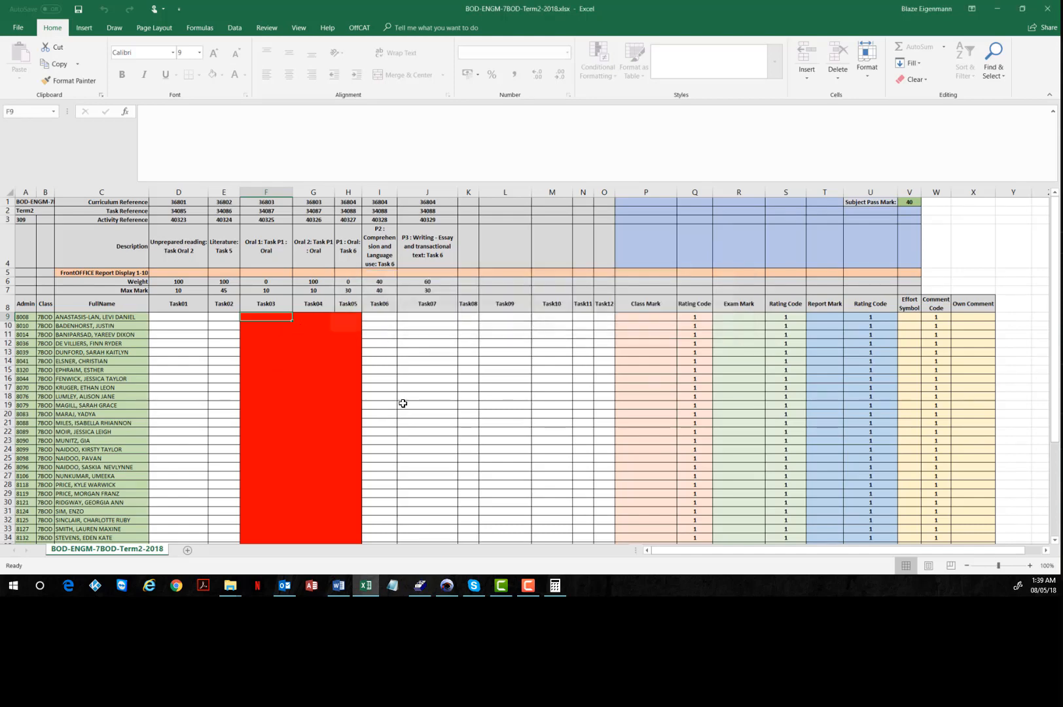
left_click(304, 326)
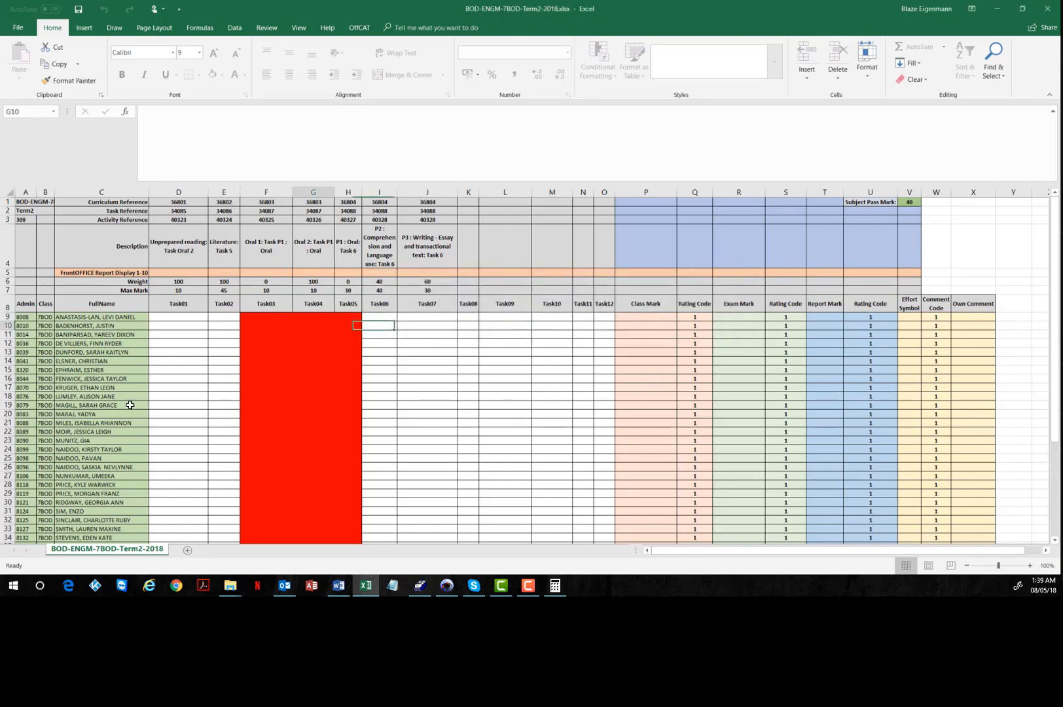
left_click(311, 317)
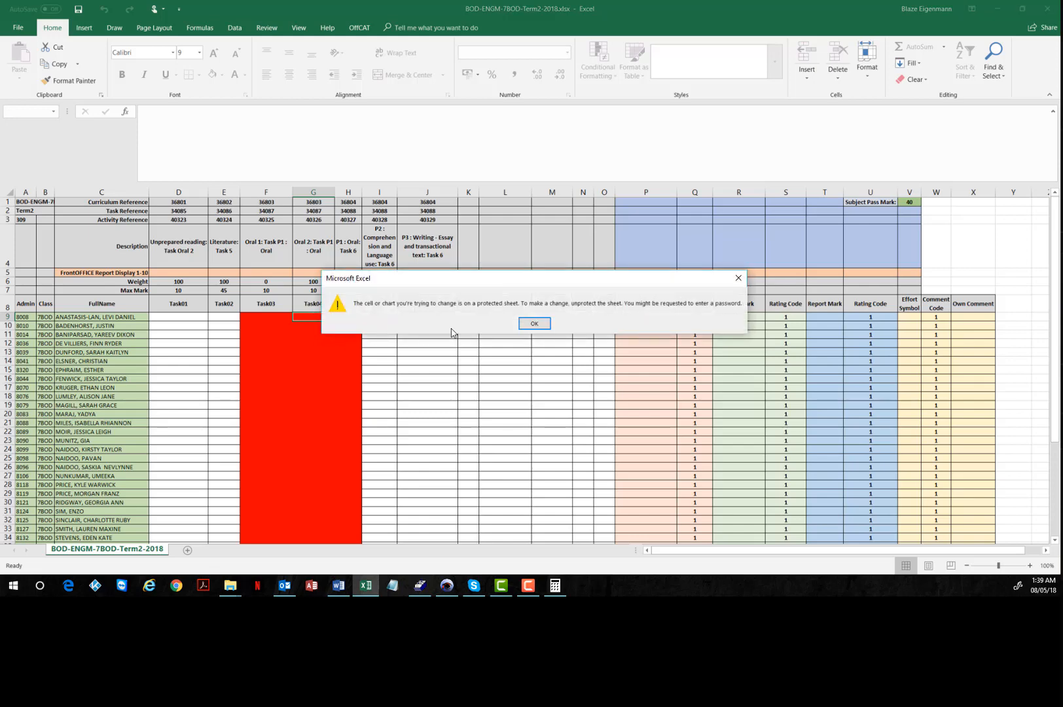
left_click(534, 322)
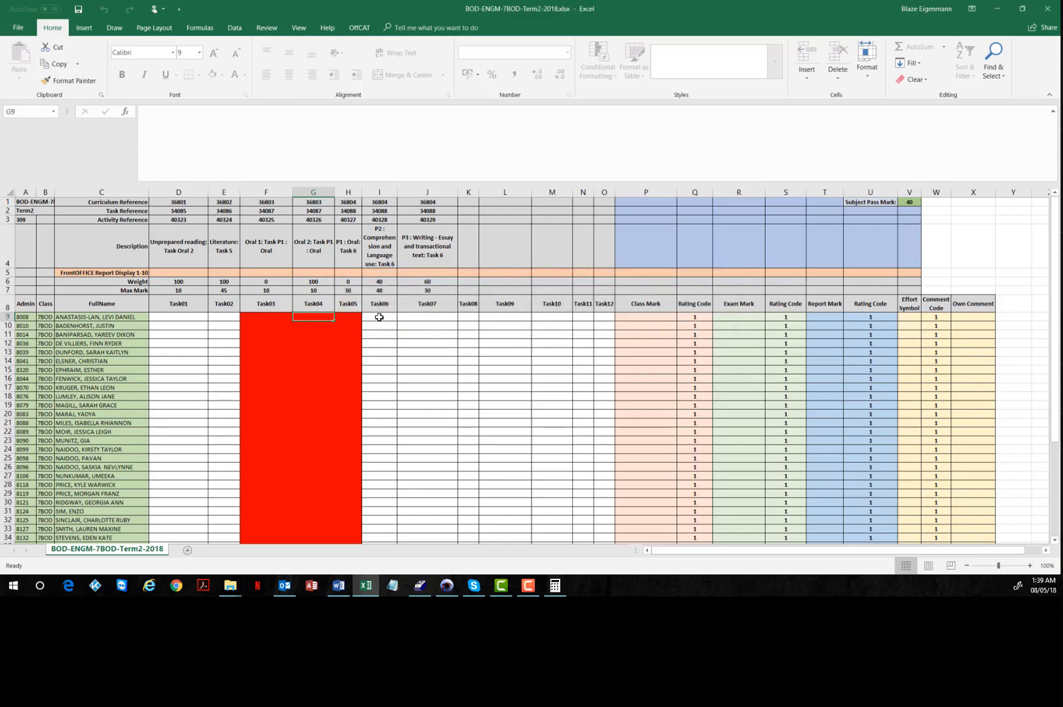
left_click(184, 318)
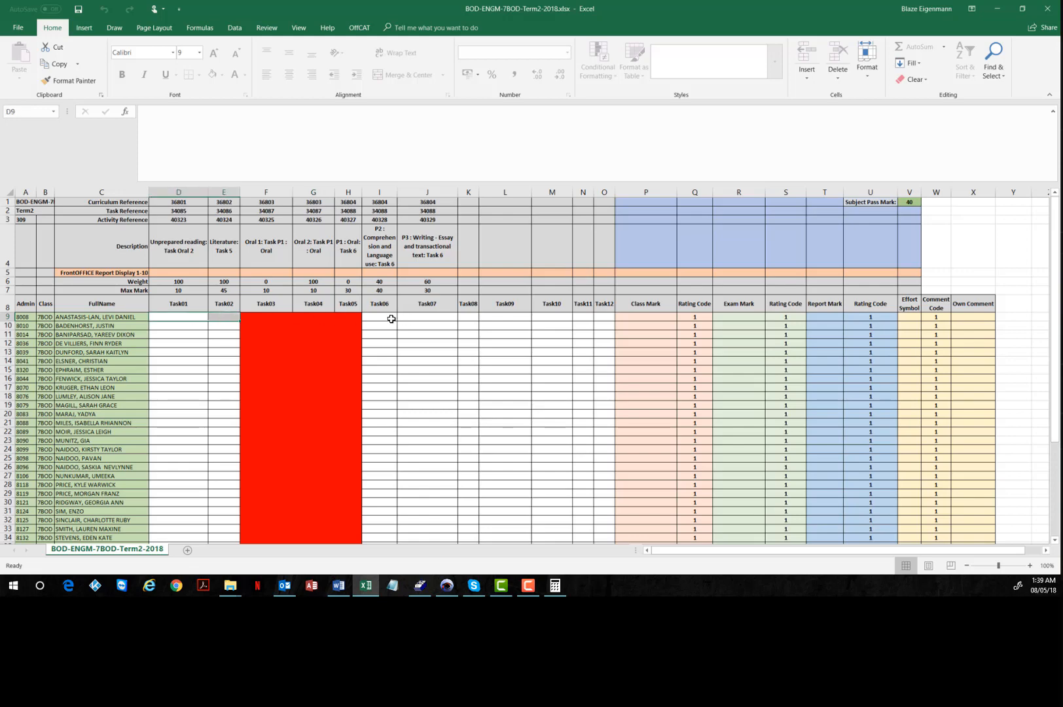
left_click_drag(392, 319, 423, 320)
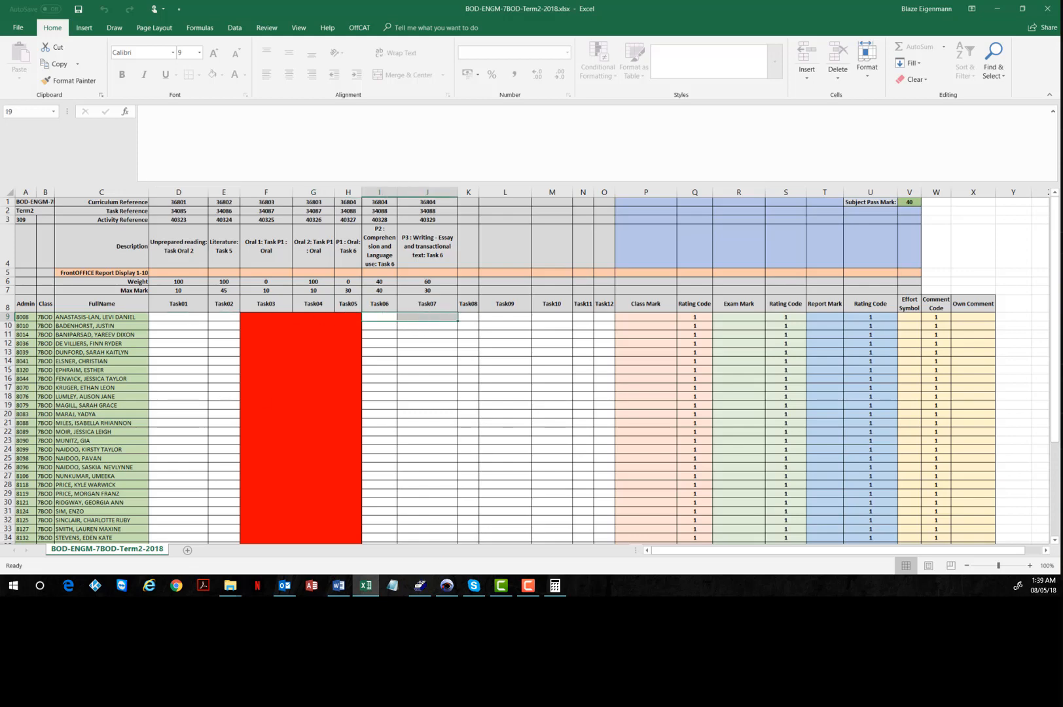
Switch to File Explorer and create a folder named MarksheetsEnglish inside the FrontOFFICE folder.
key("F10")
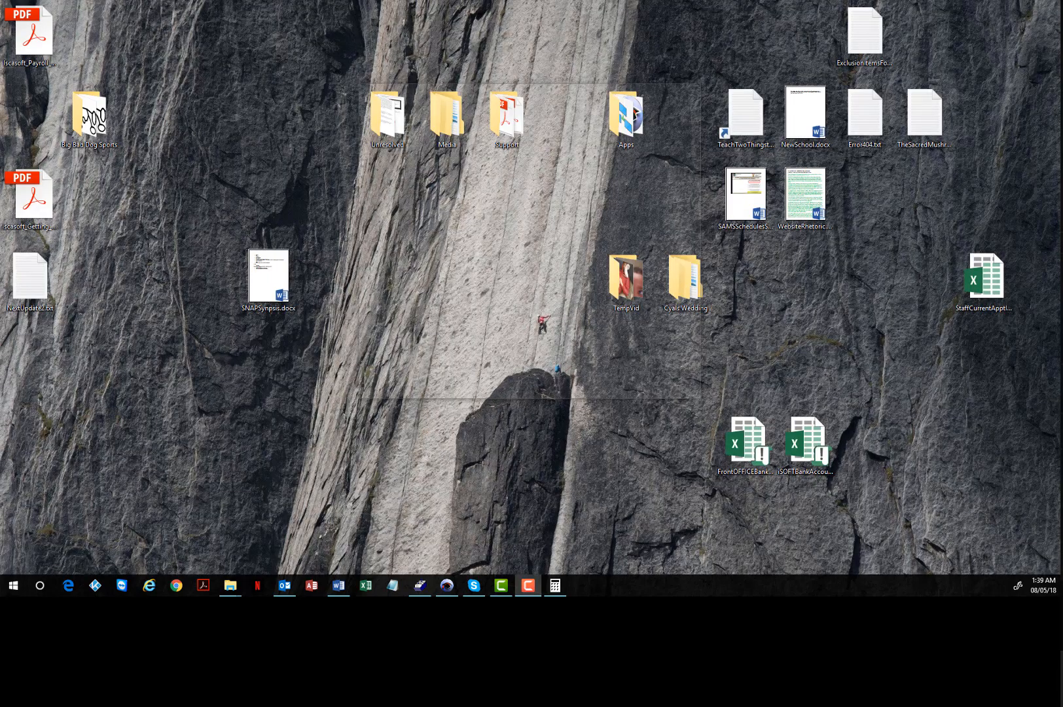
key("alt+Tab")
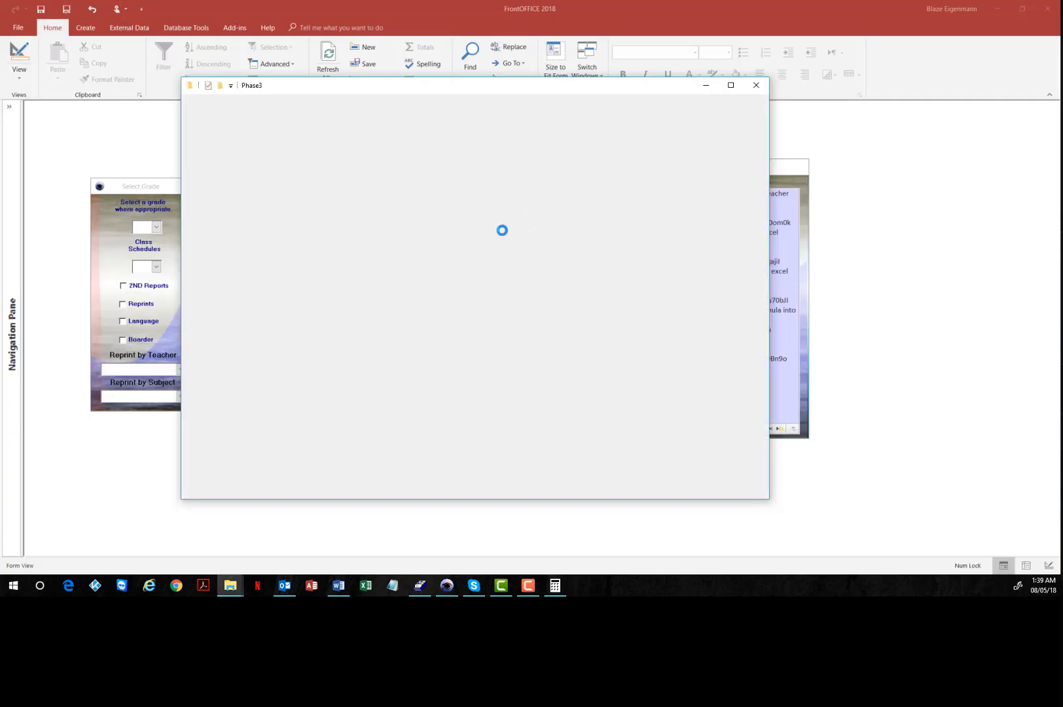
left_click_drag(460, 89, 660, 85)
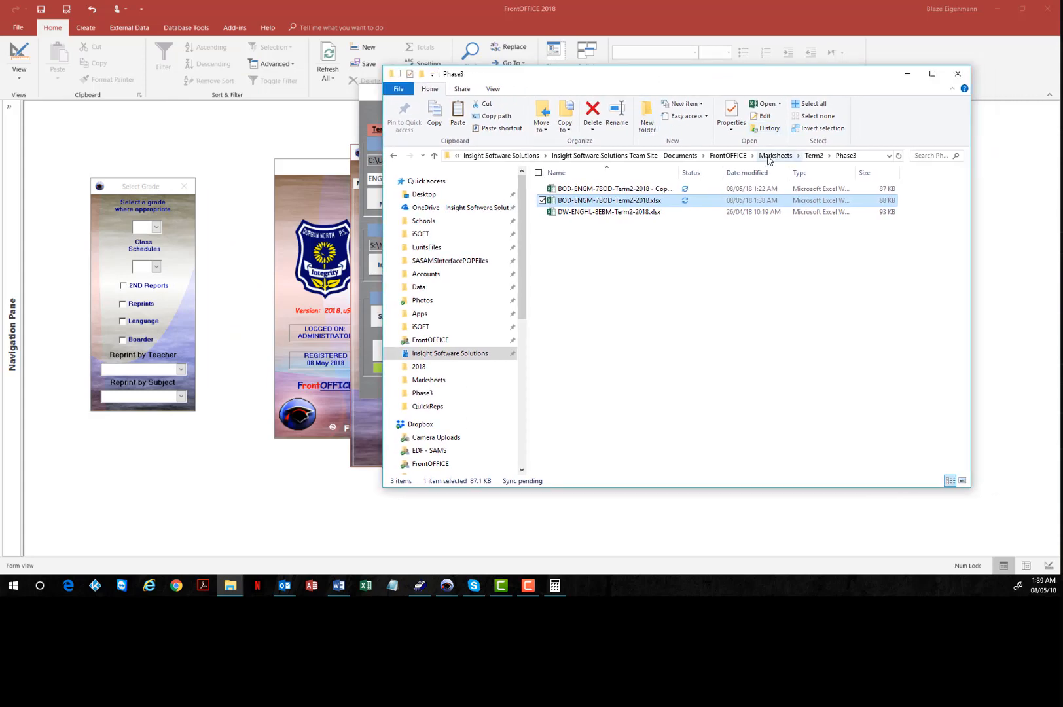
left_click(770, 157)
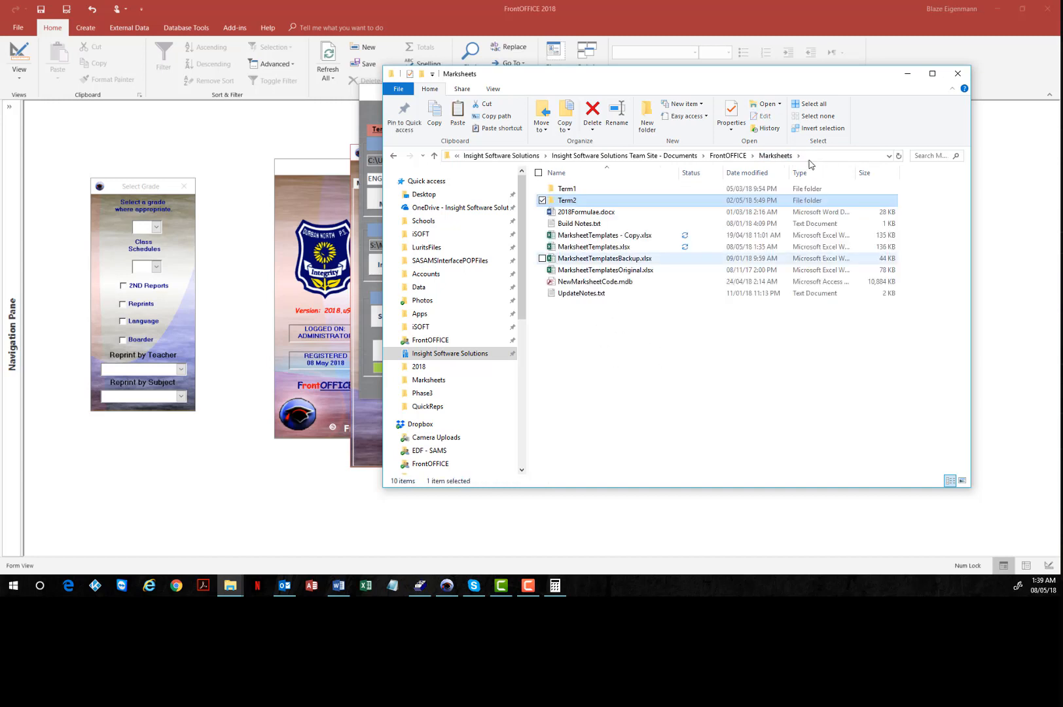
left_click(727, 157)
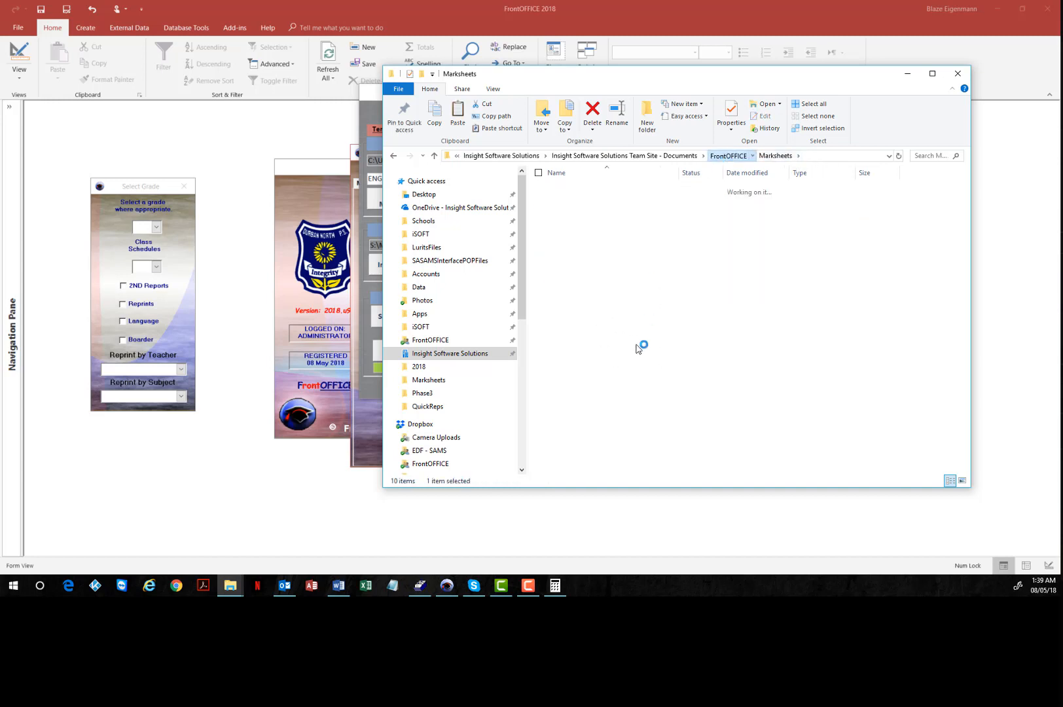
left_click(618, 334)
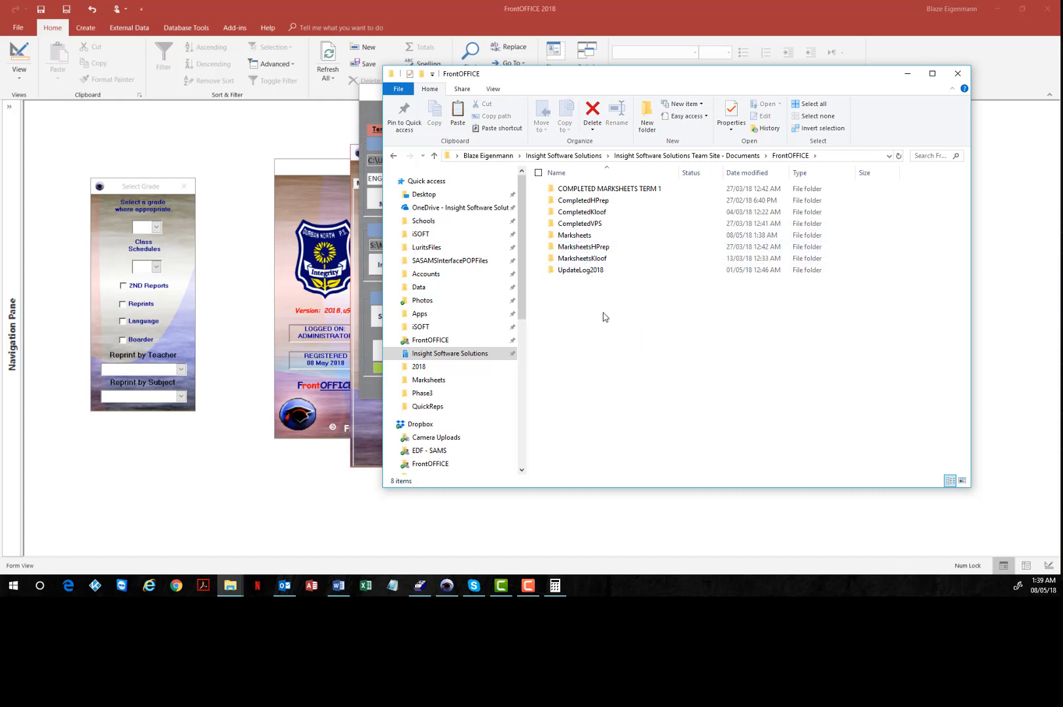
right_click(604, 316)
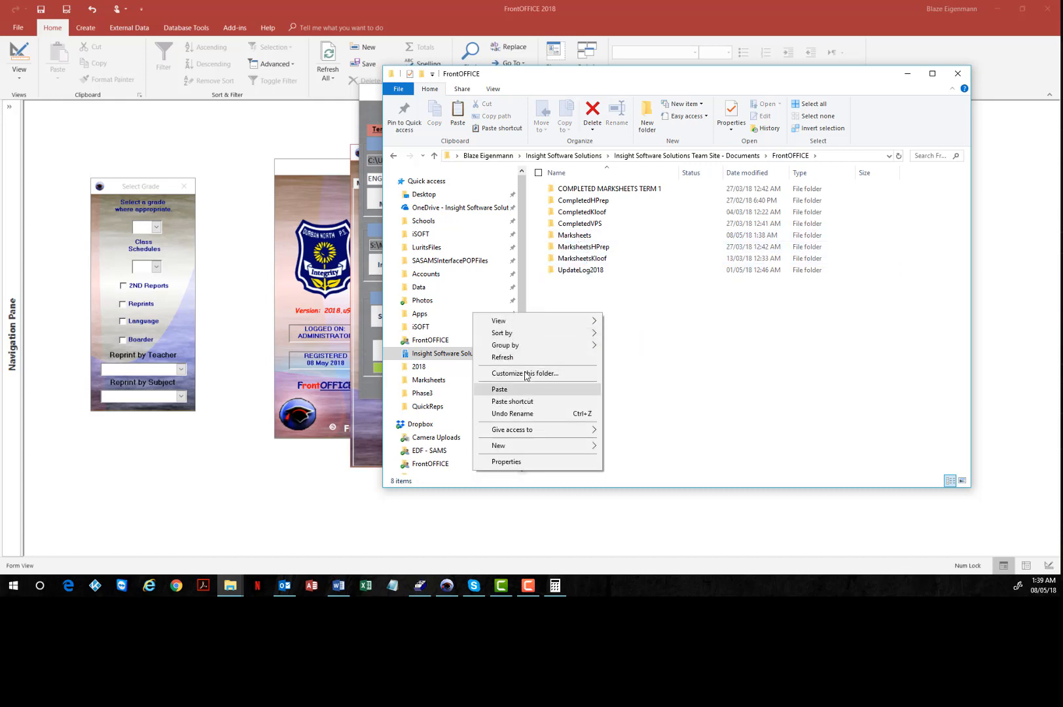
mouse_move(556, 450)
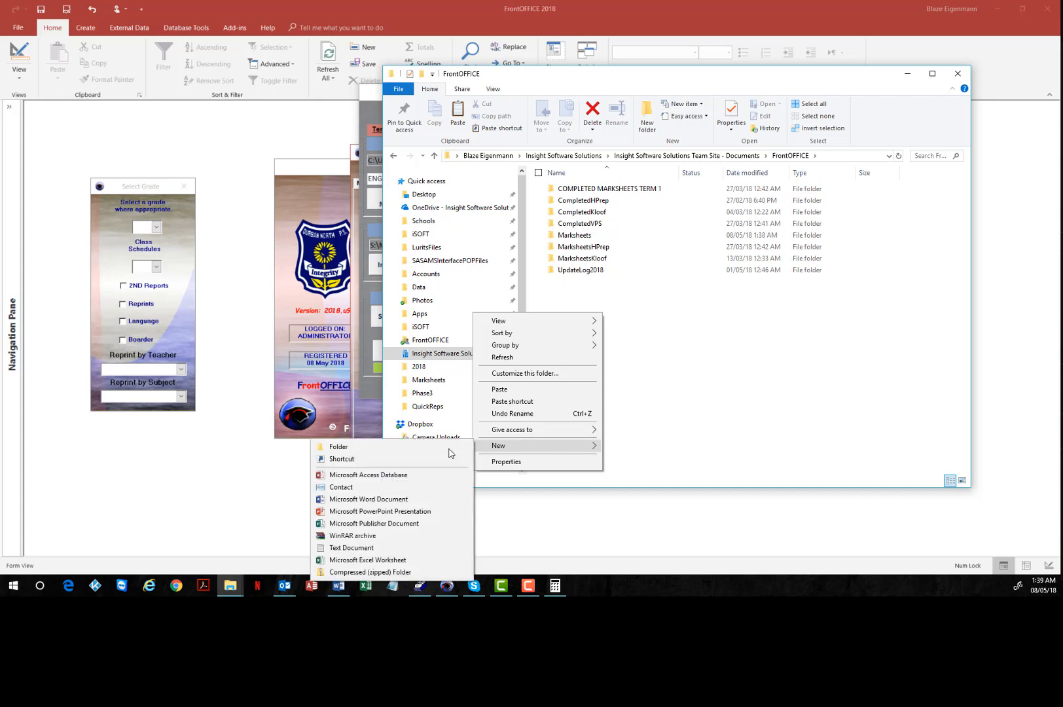
left_click(519, 390)
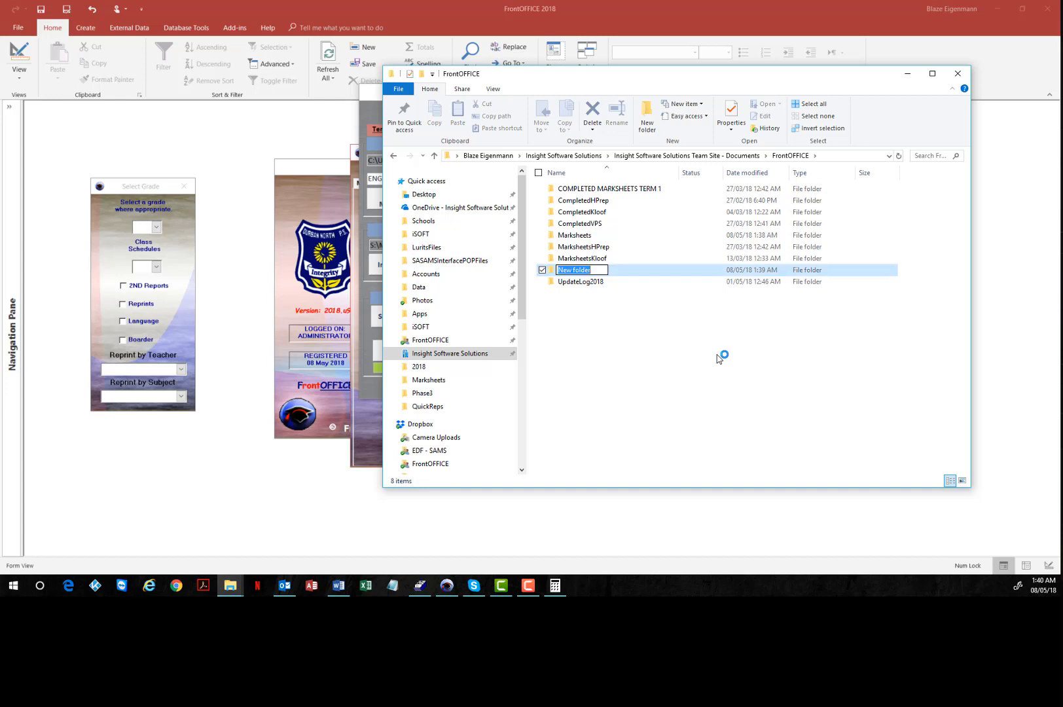
type("M")
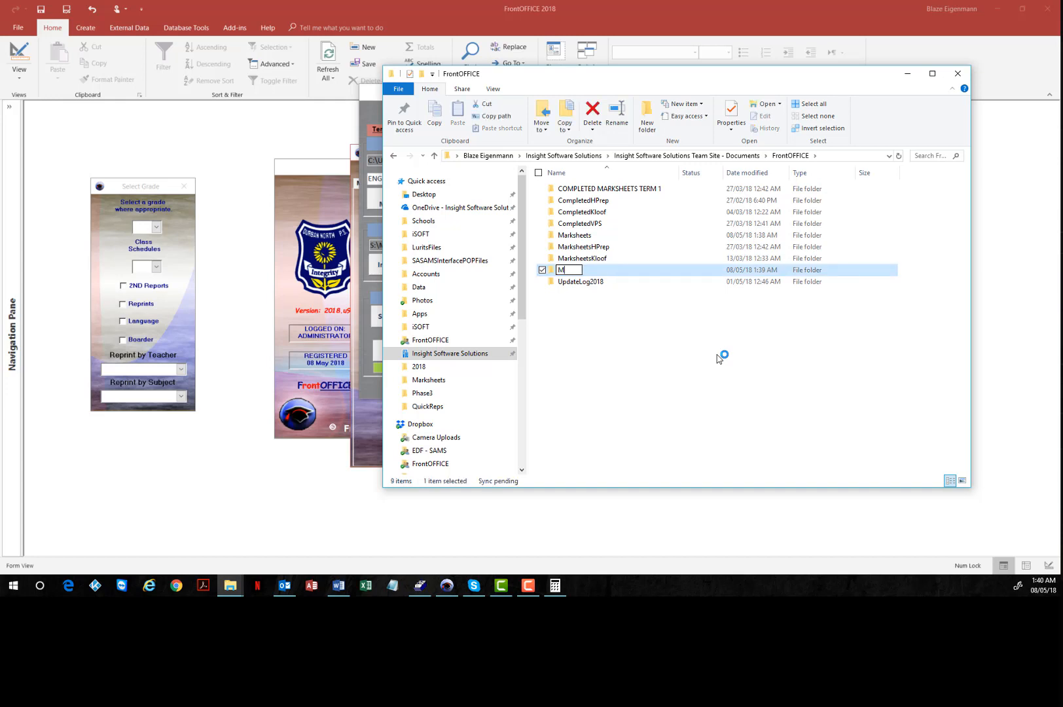
type("arksheetsEnglish")
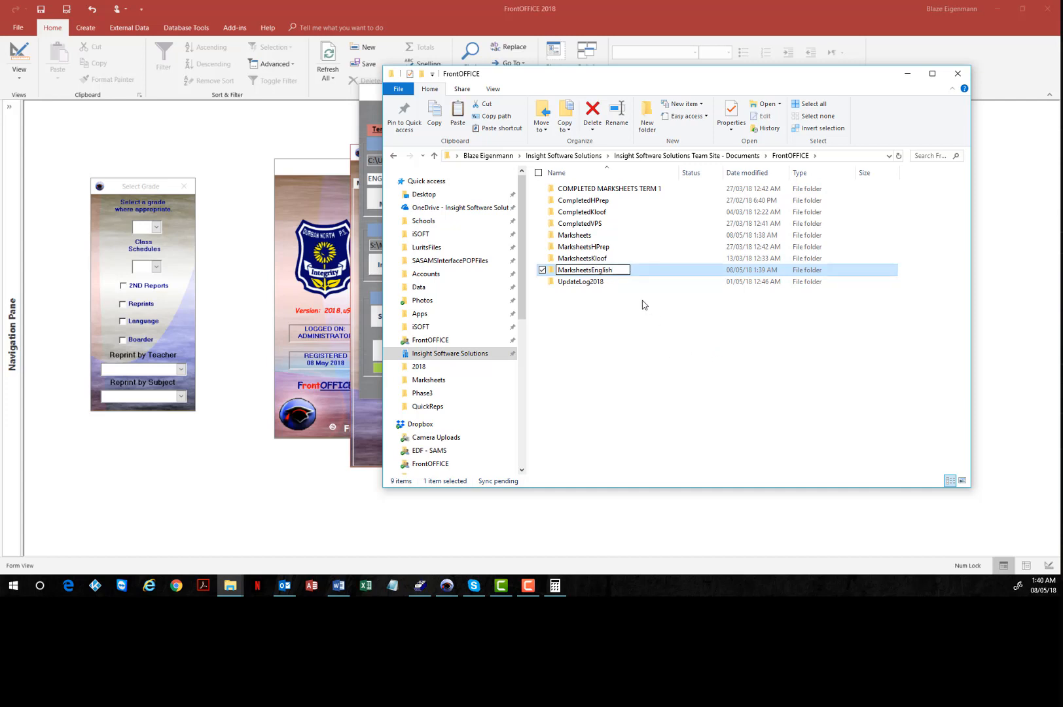
Copy the MarksheetTemplates.xlsx file from the Marksheets folder in FrontOFFICE.
left_click(580, 237)
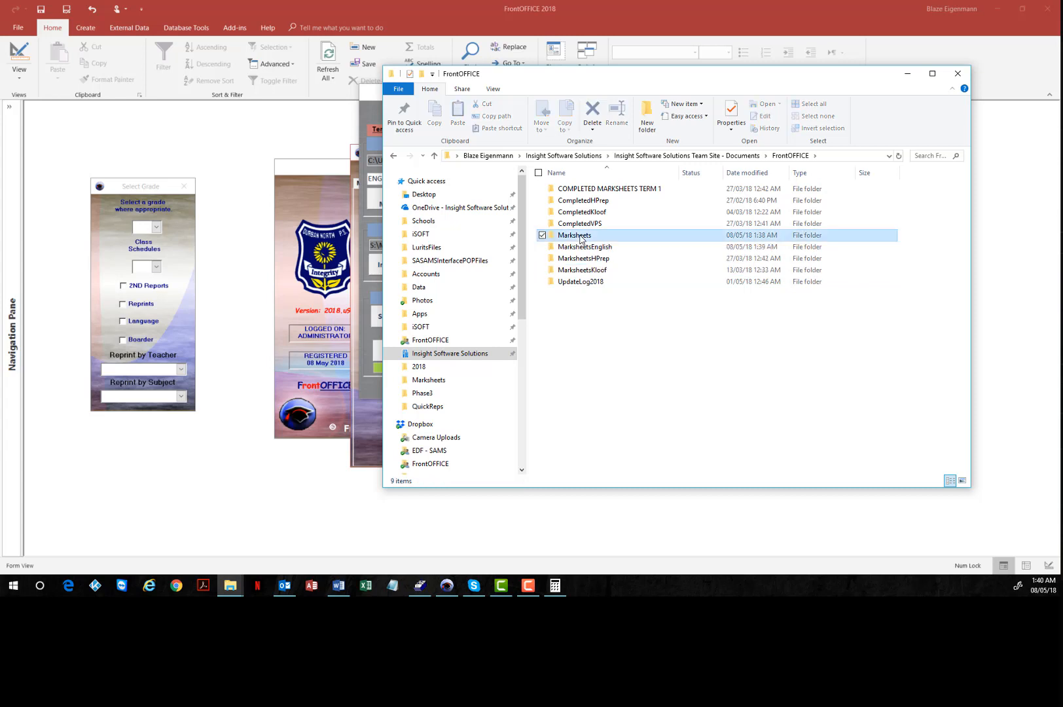
left_click(580, 237)
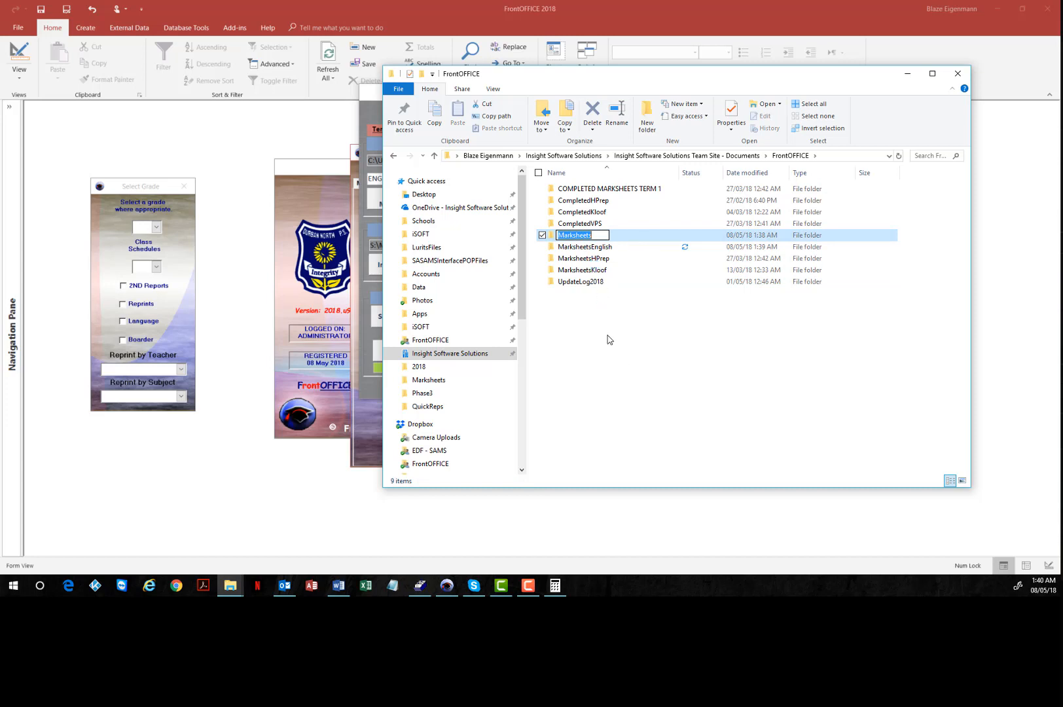
left_click(605, 310)
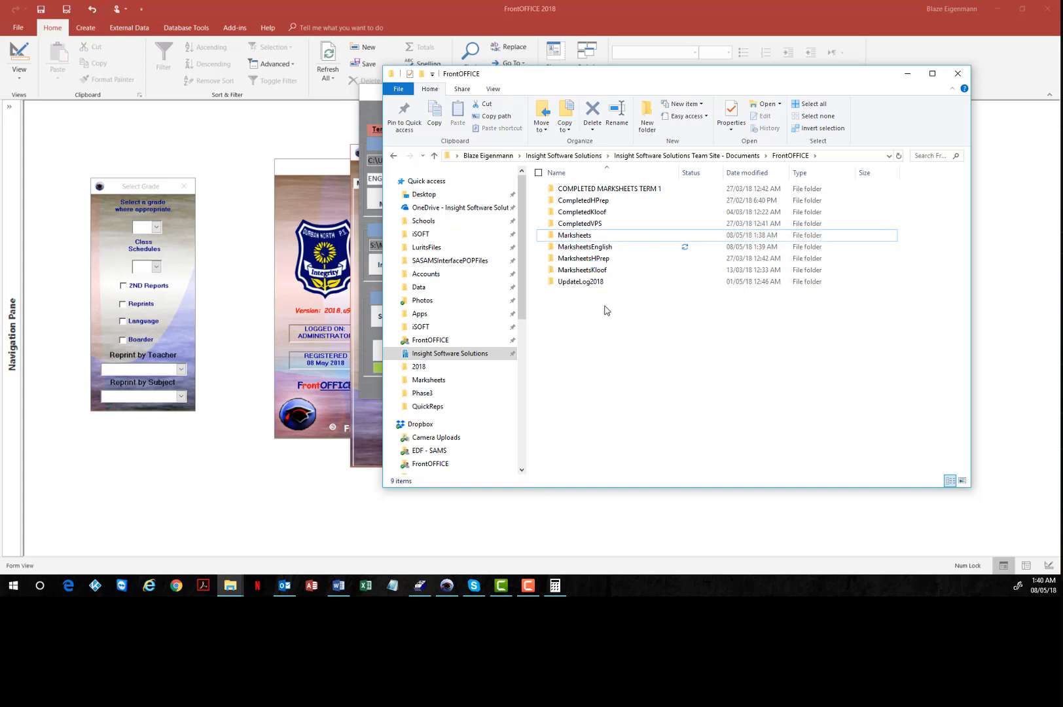
left_click(581, 237)
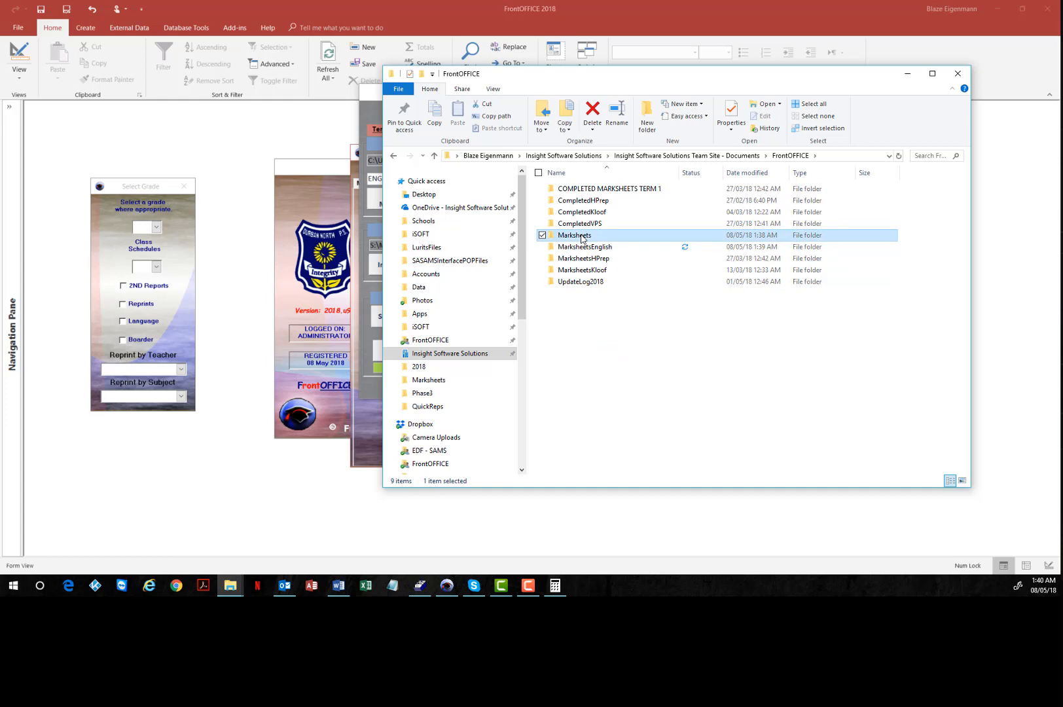
double_click(582, 237)
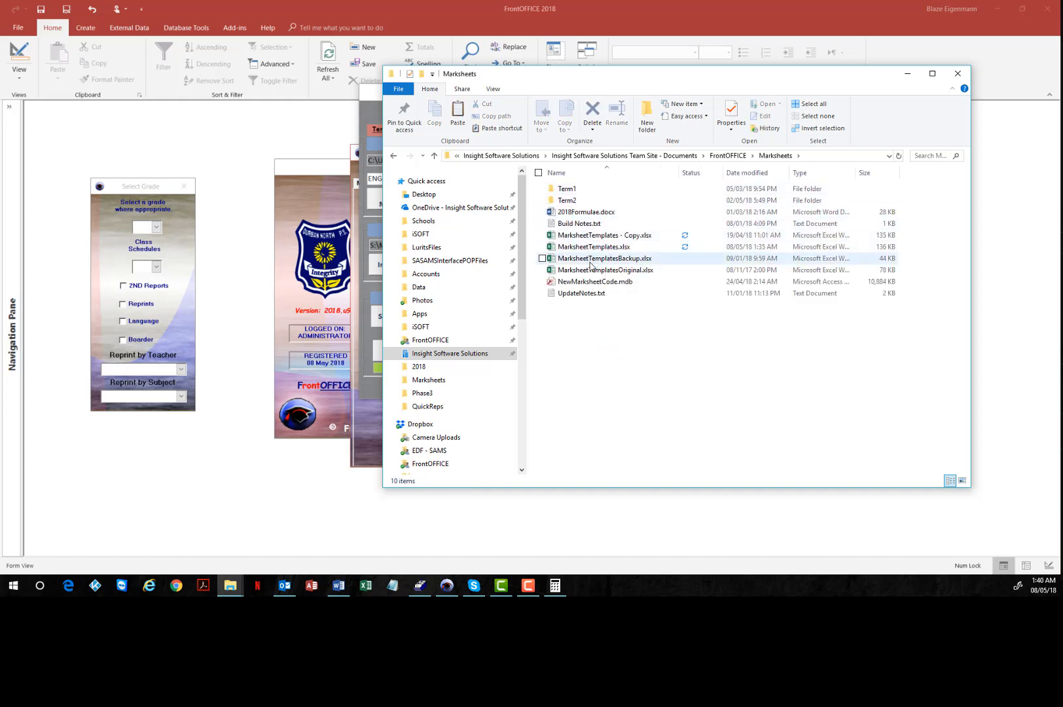
left_click(595, 247)
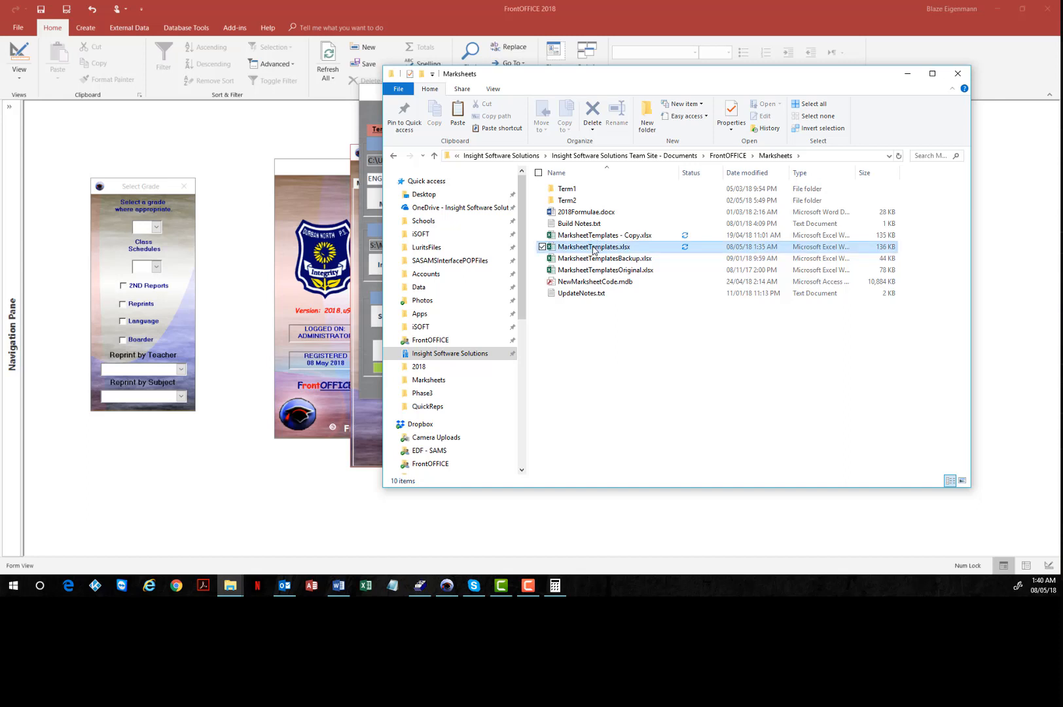
right_click(594, 247)
left_click(469, 412)
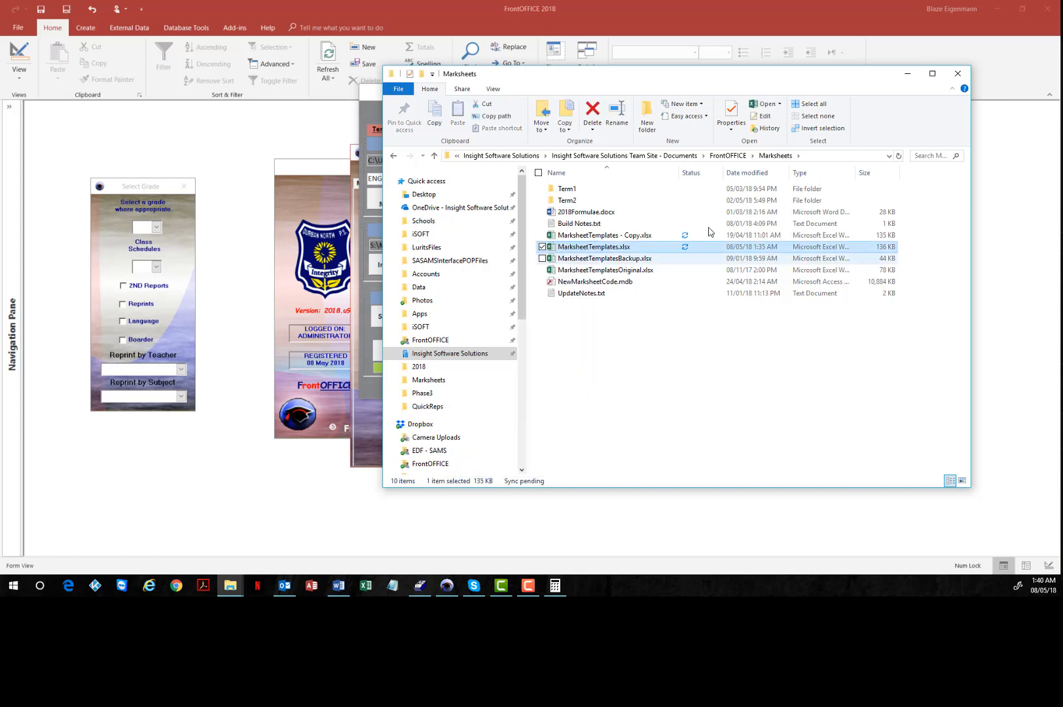
Create a subfolder named Marksheets inside the MarksheetsEnglish folder.
left_click(727, 157)
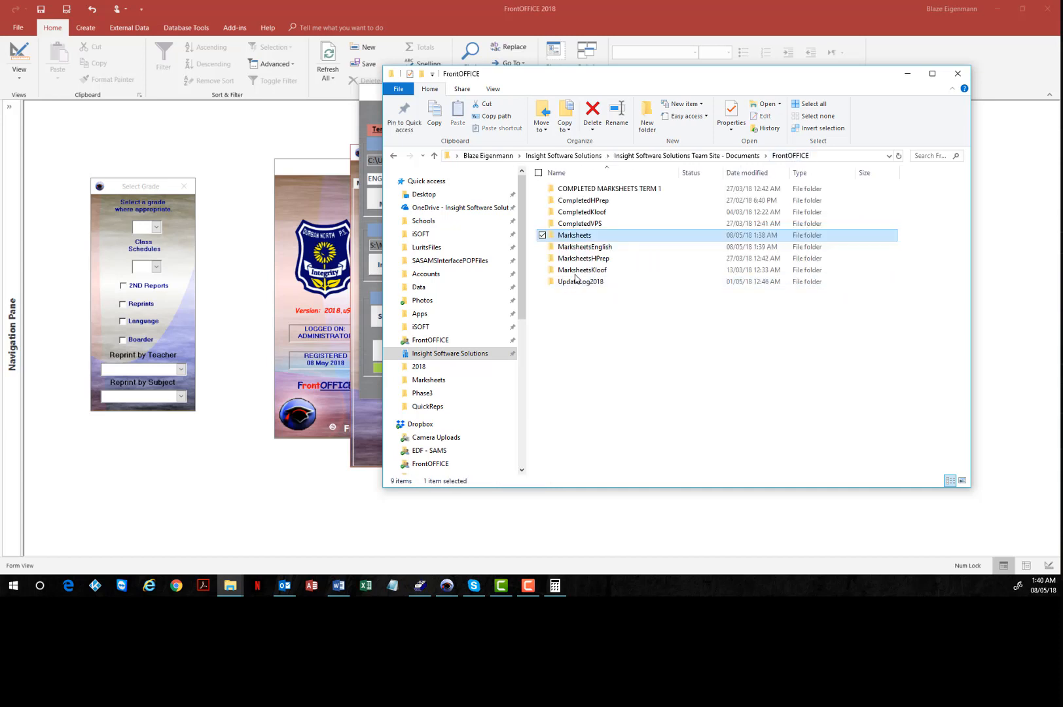
left_click(583, 249)
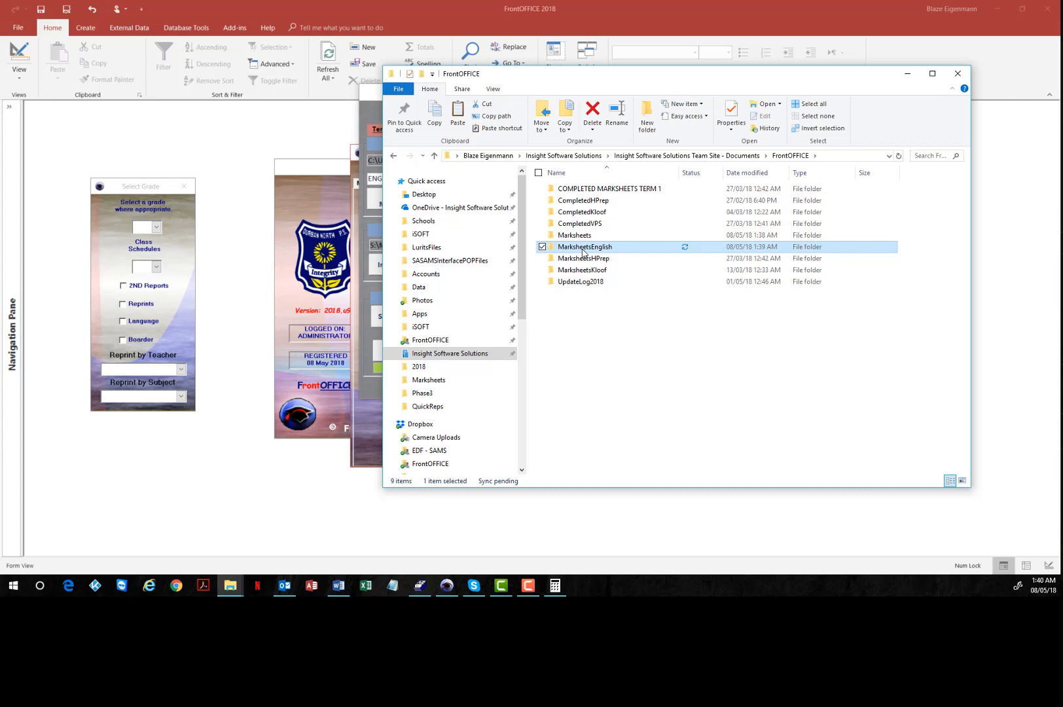
double_click(583, 252)
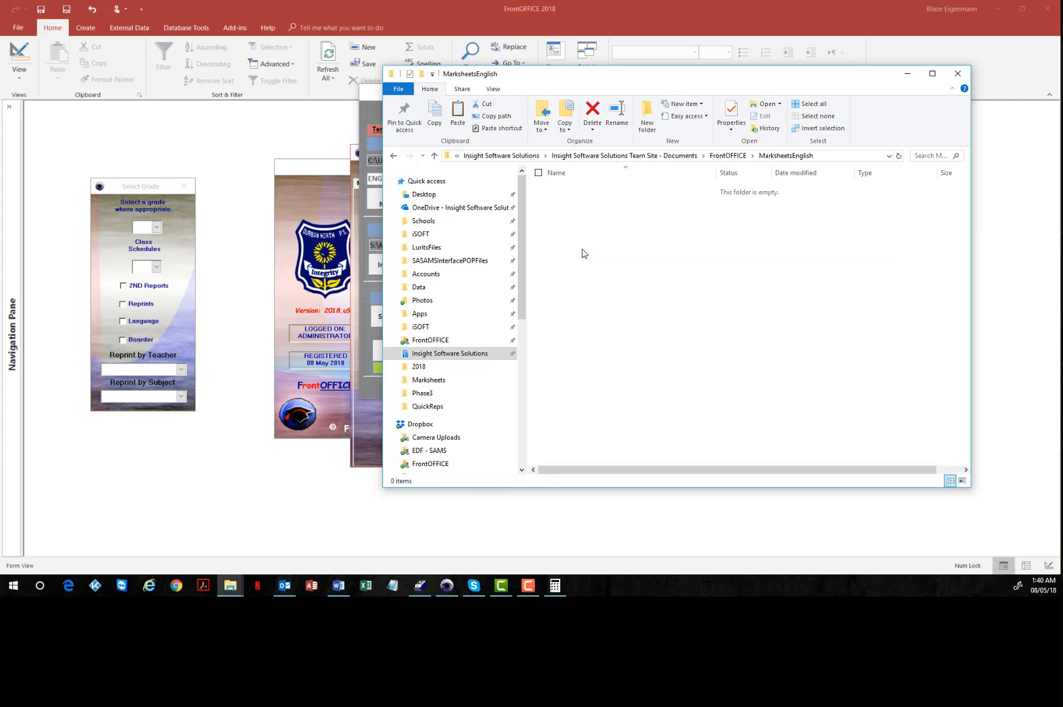
right_click(582, 251)
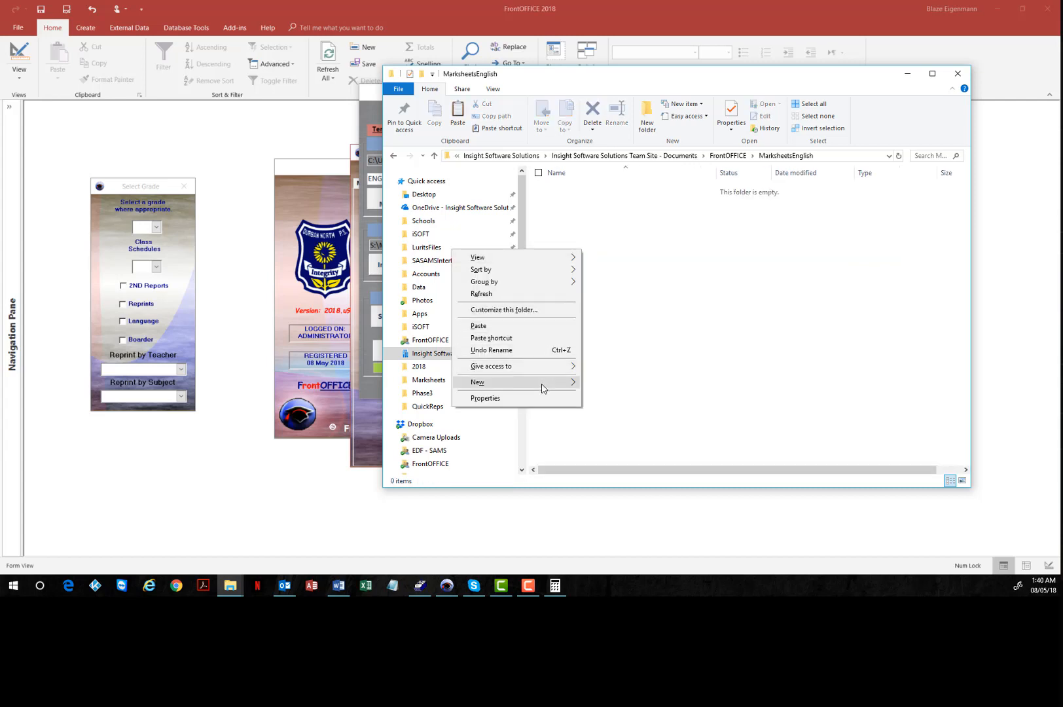
mouse_move(545, 383)
left_click(432, 387)
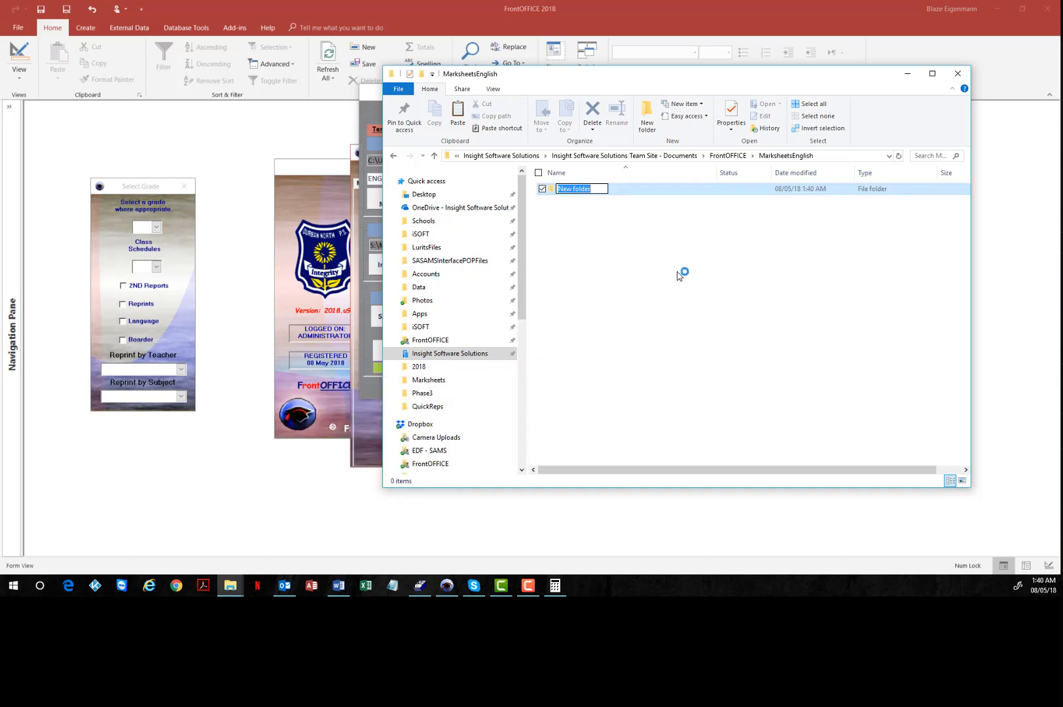
type("Markshe")
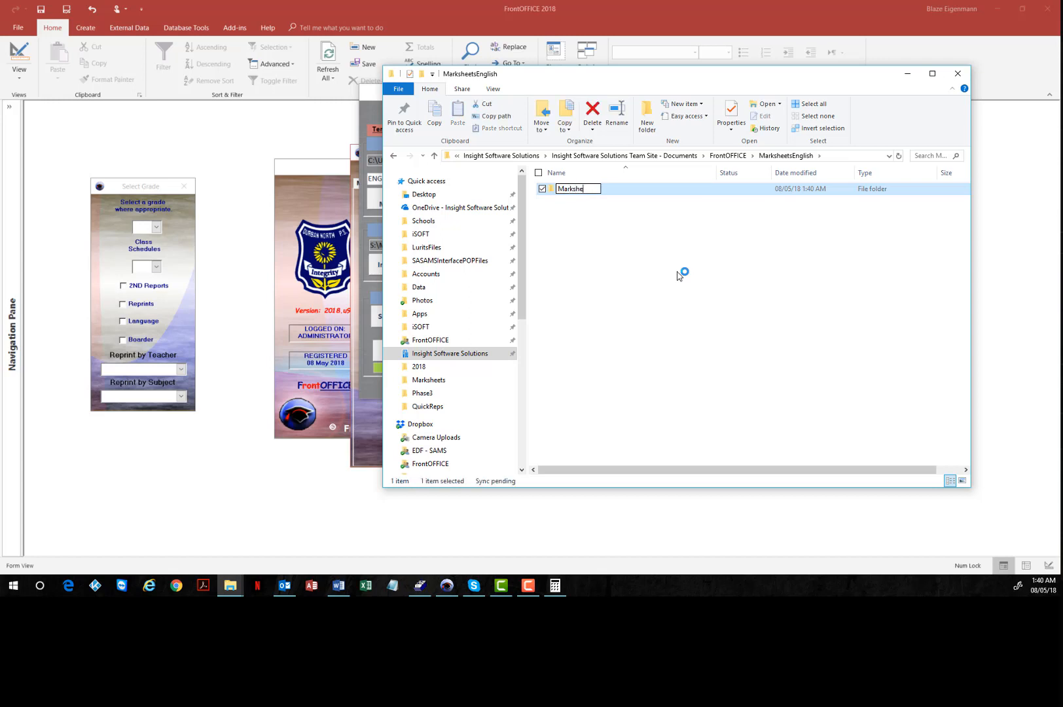
type("ets")
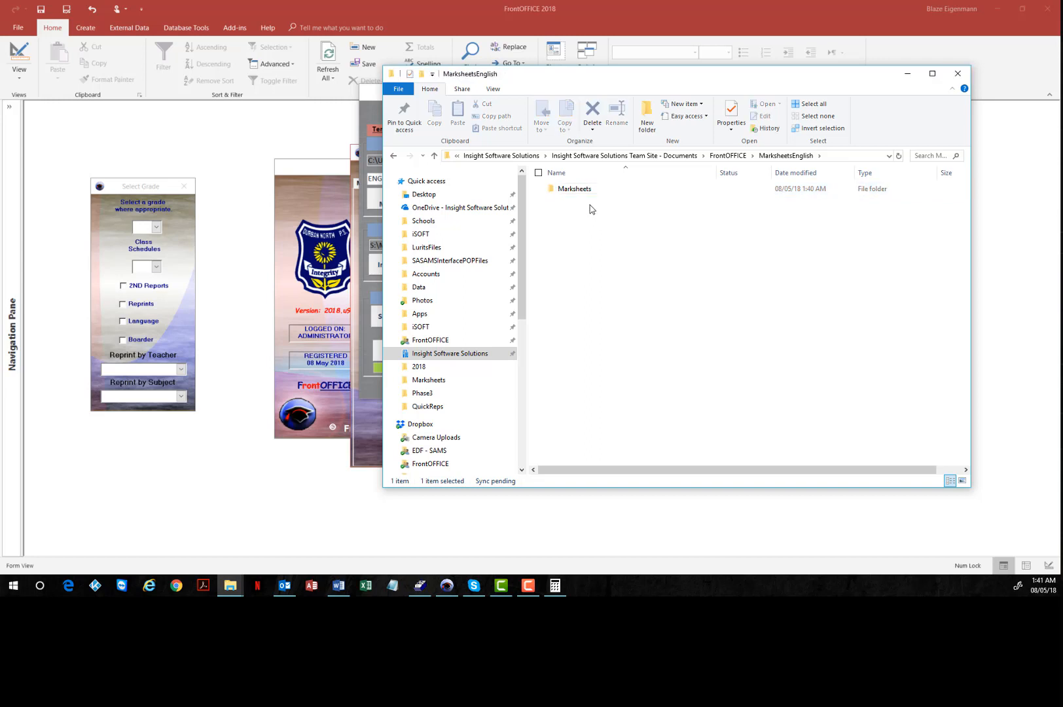
Paste the copied MarksheetTemplates.xlsx into the Marksheets subfolder of MarksheetsEnglish, and return to the FrontOFFICE folder.
left_click(584, 192)
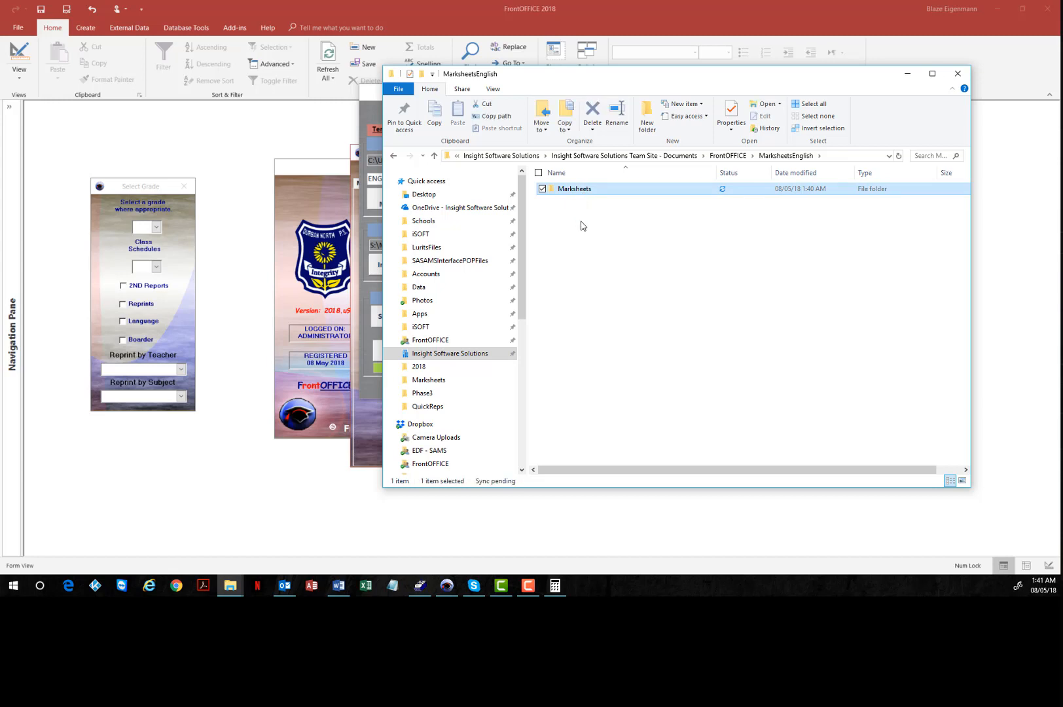
key("Return")
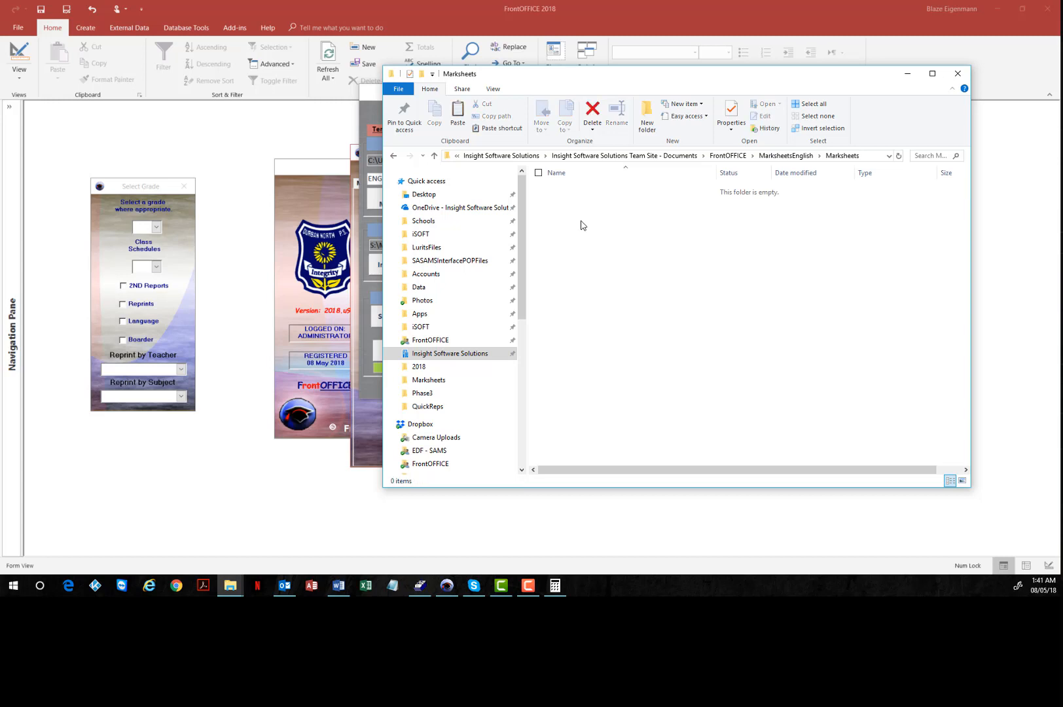
key("ctrl+v")
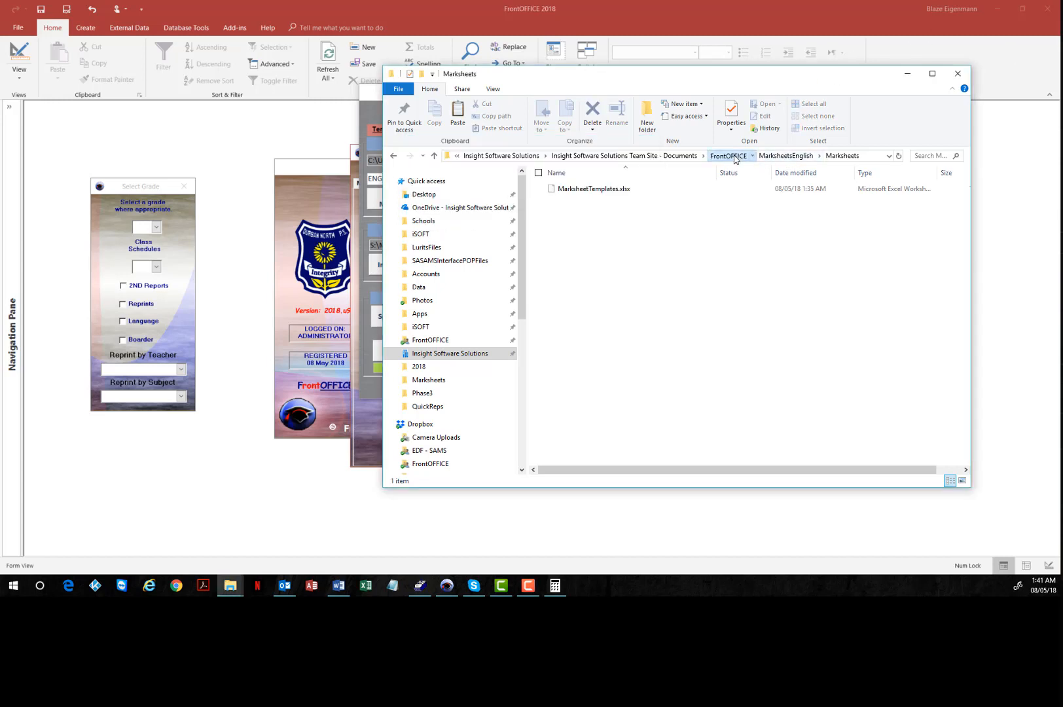
left_click(734, 156)
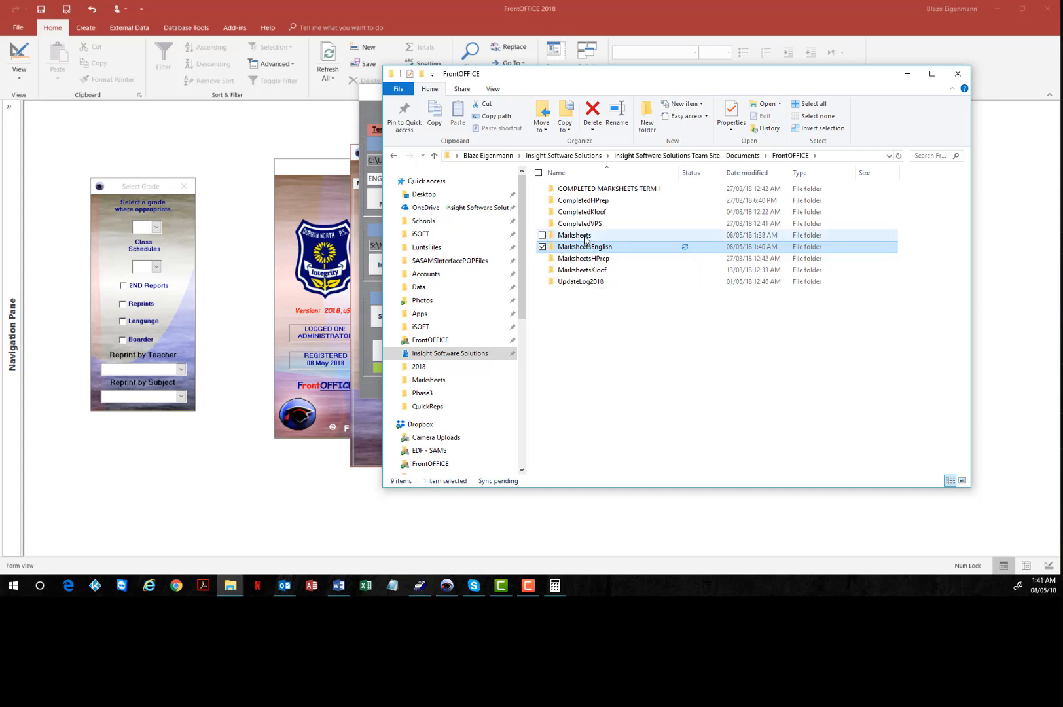
Delete the MarksheetTemplates.xlsx file from the Marksheets folder in FrontOFFICE.
left_click(586, 237)
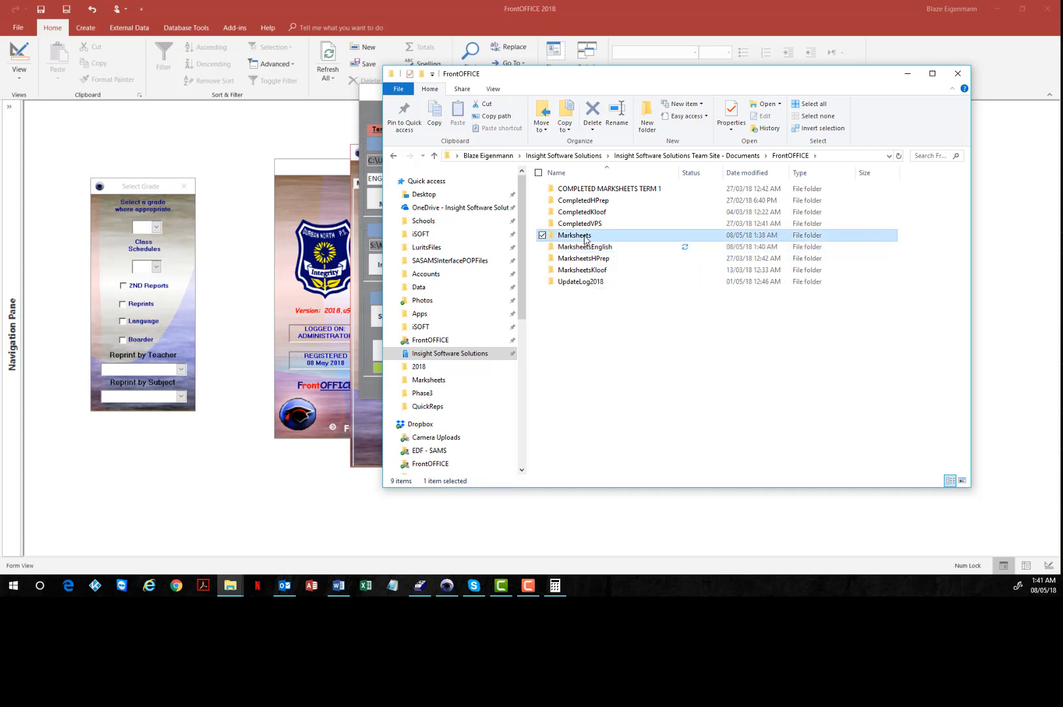
double_click(584, 237)
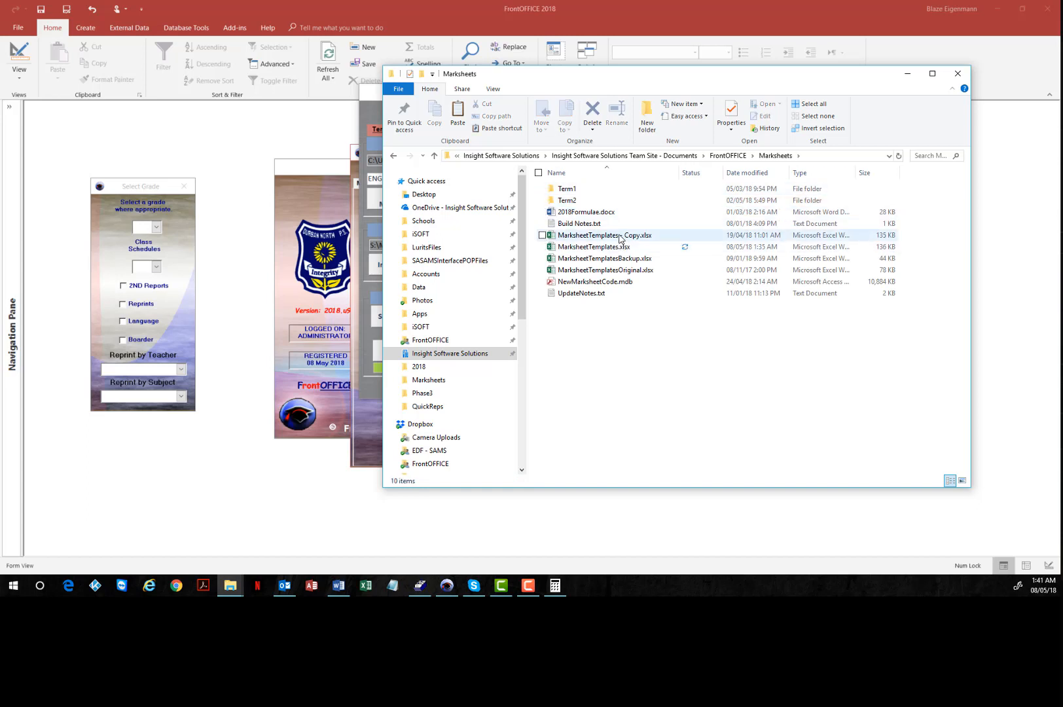
double_click(619, 234)
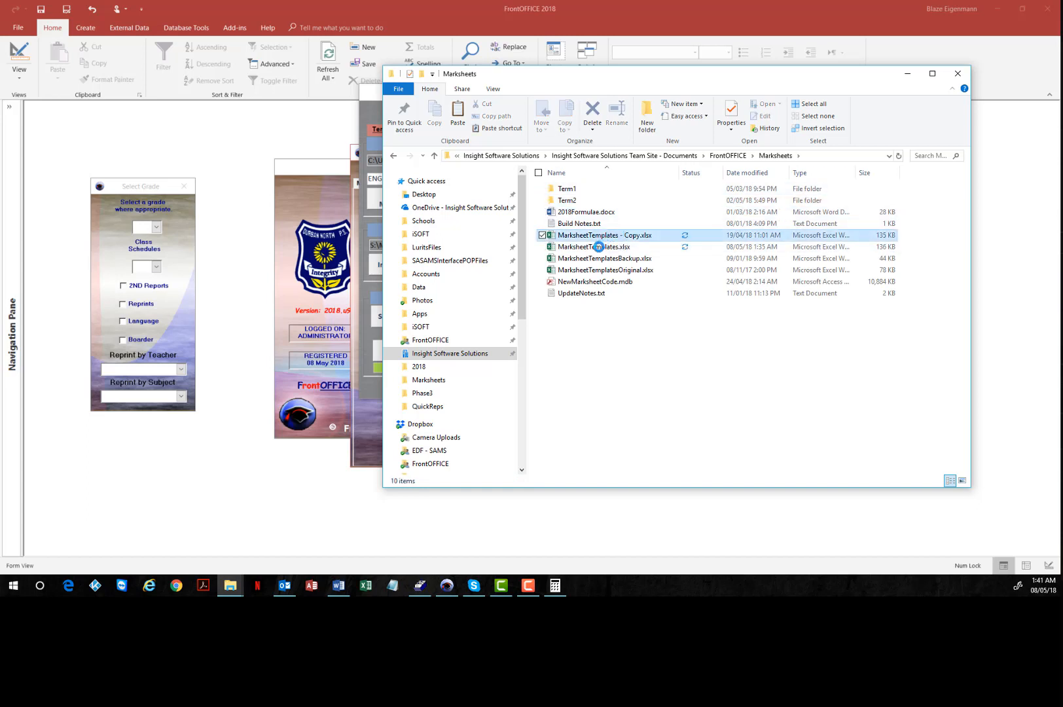
right_click(623, 247)
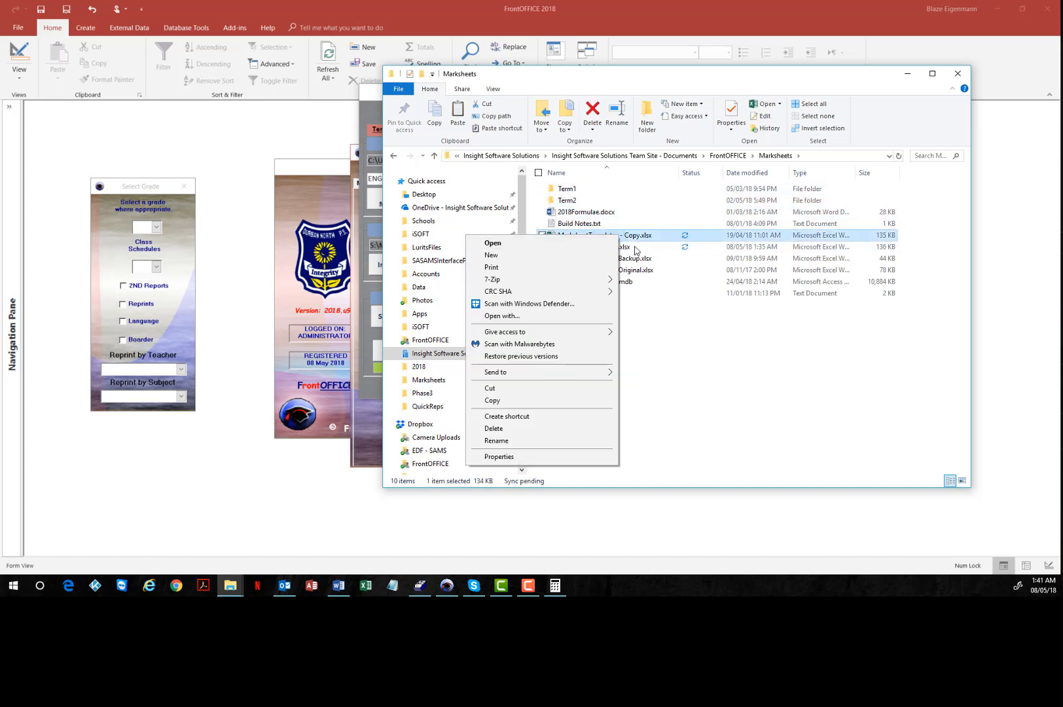
key("Escape")
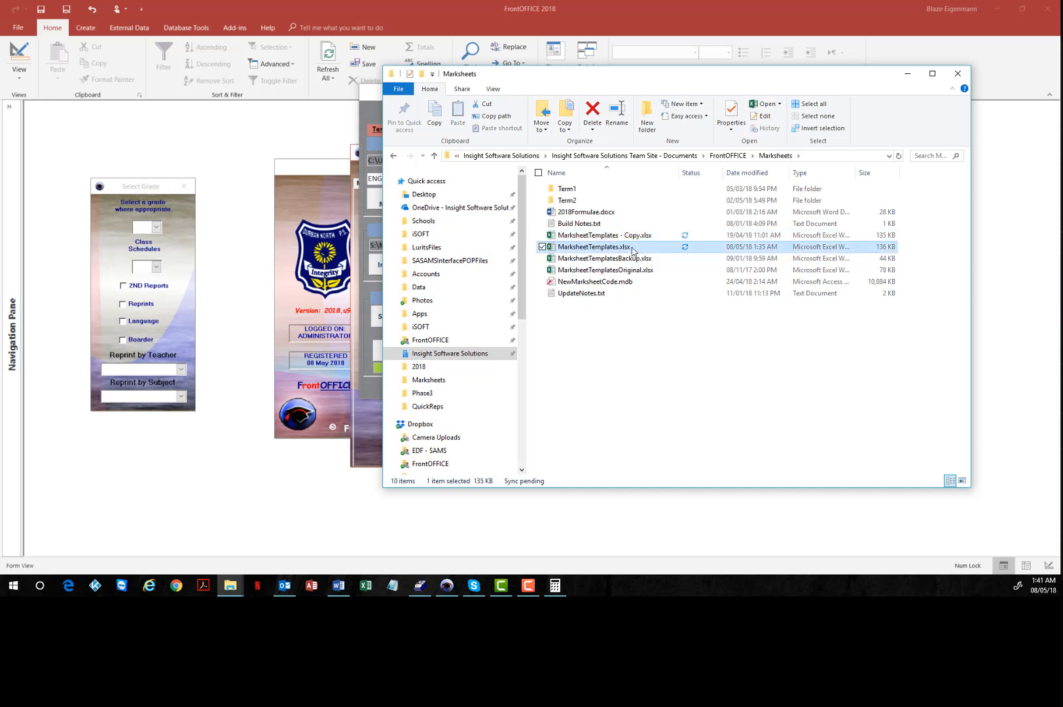
key("Delete")
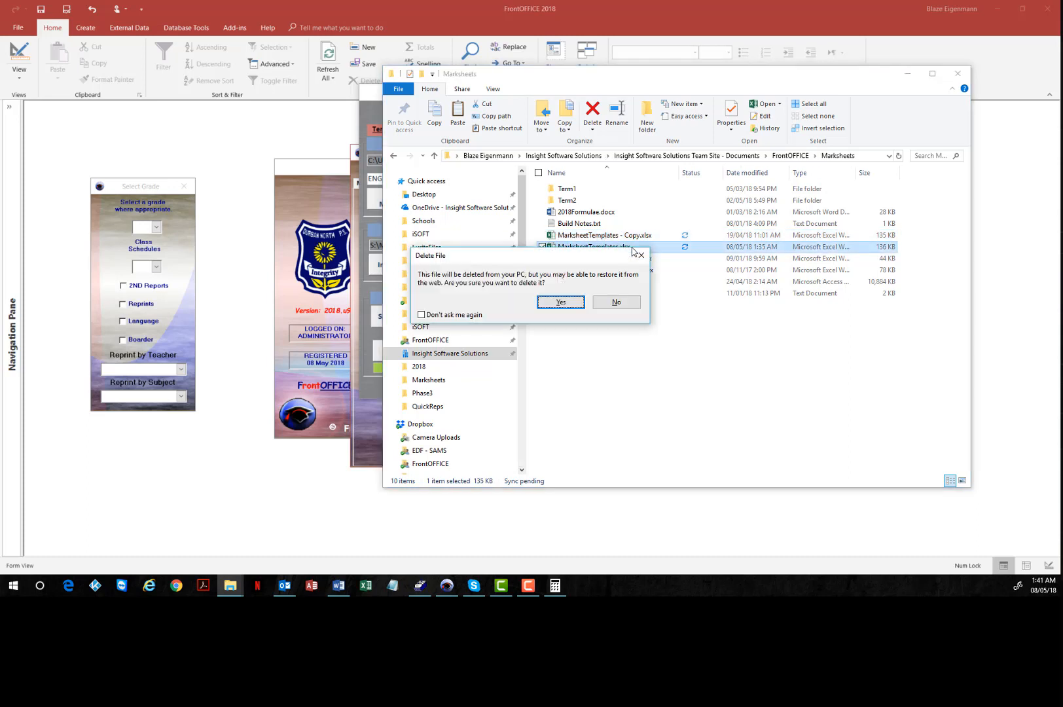
left_click(562, 303)
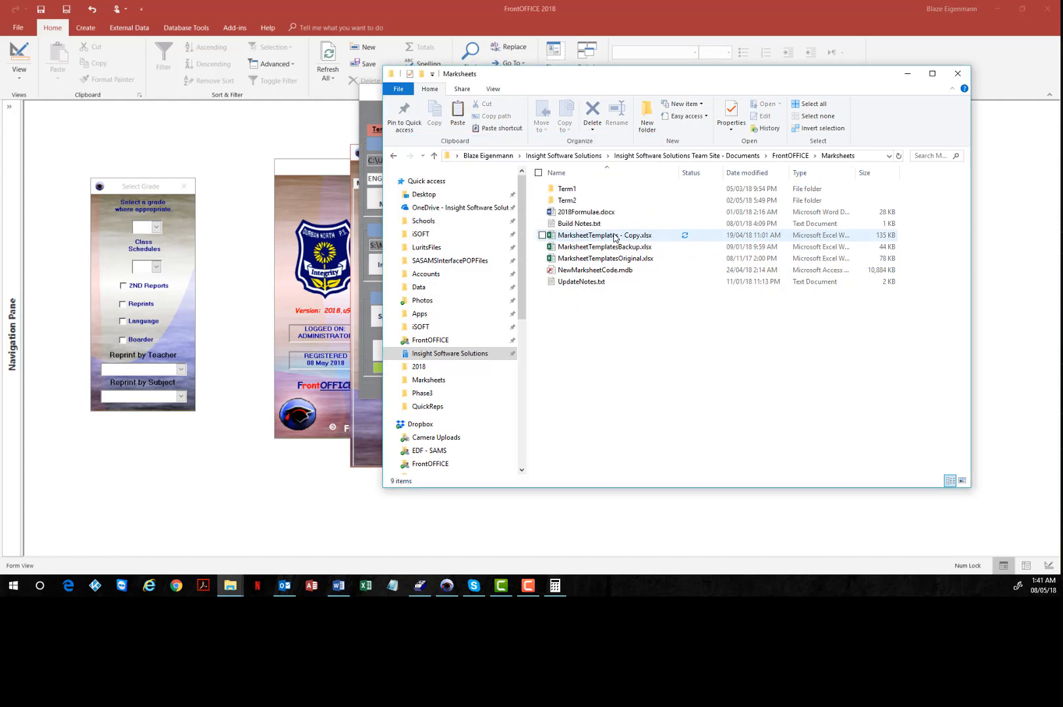
Rename MarksheetTemplates - Copy.xlsx in the Marksheets folder to MarksheetTemplates.xlsx.
left_click(615, 237)
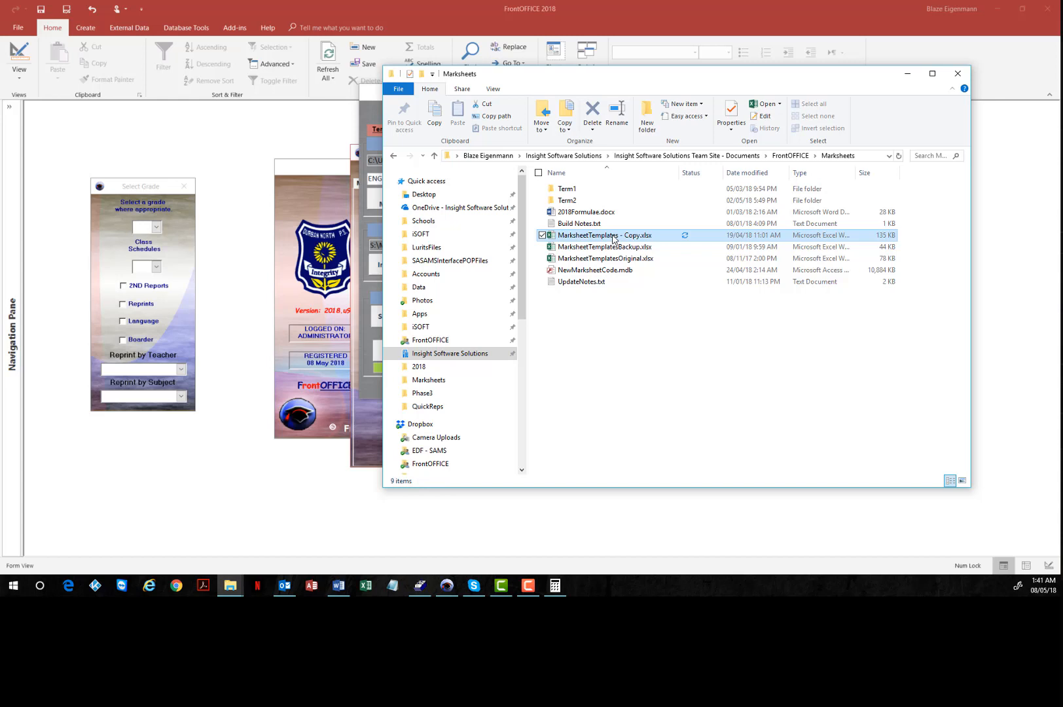
right_click(613, 237)
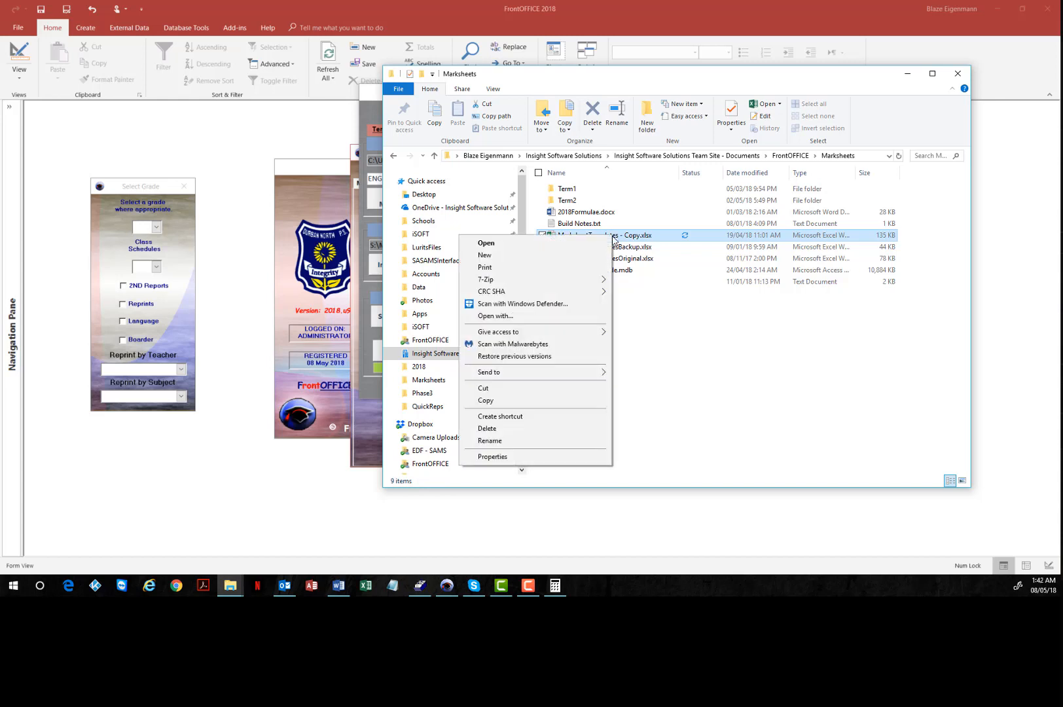
left_click(534, 445)
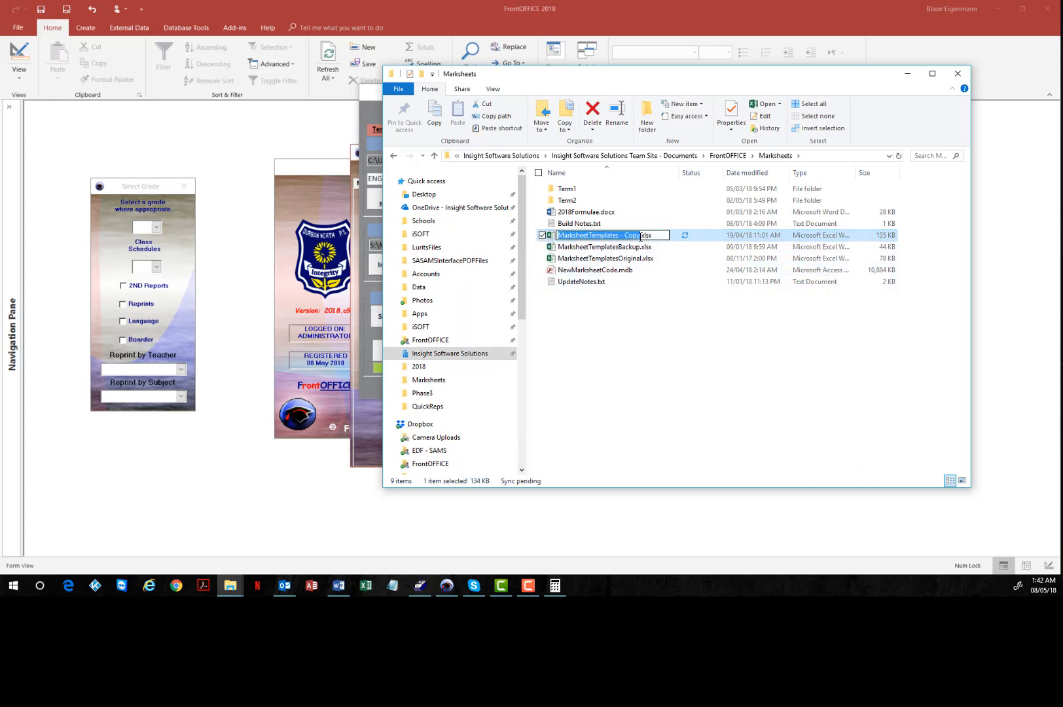
left_click(641, 236)
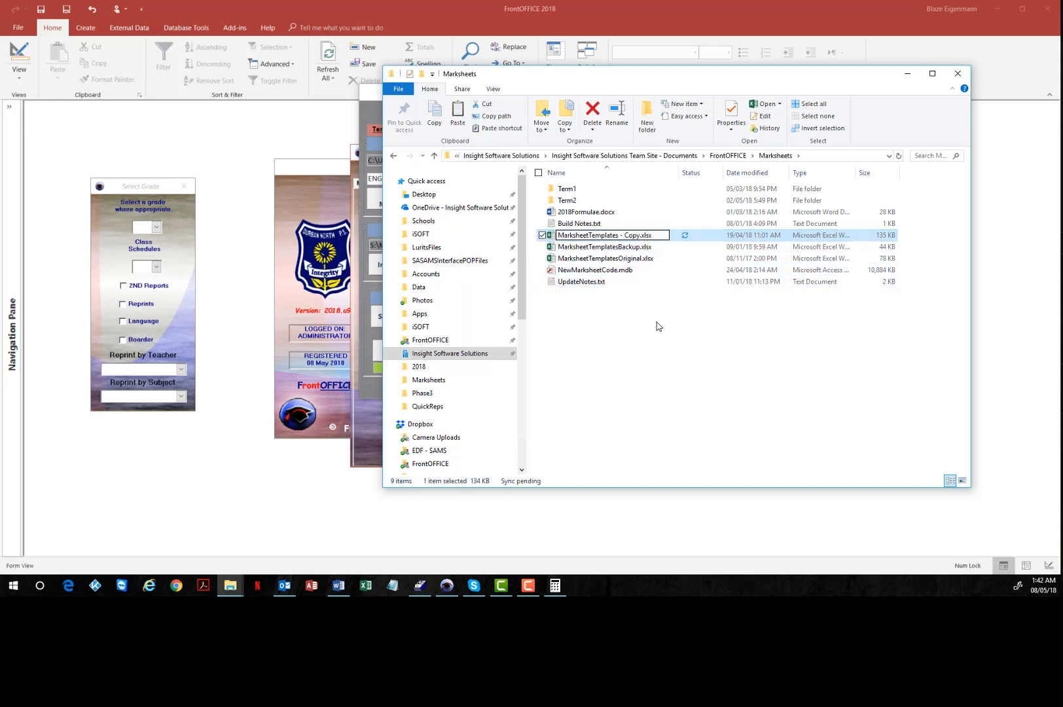
key("BackSpace")
key("BackSpace")
key("BackSpace")
key("BackSpace")
key("BackSpace")
key("BackSpace")
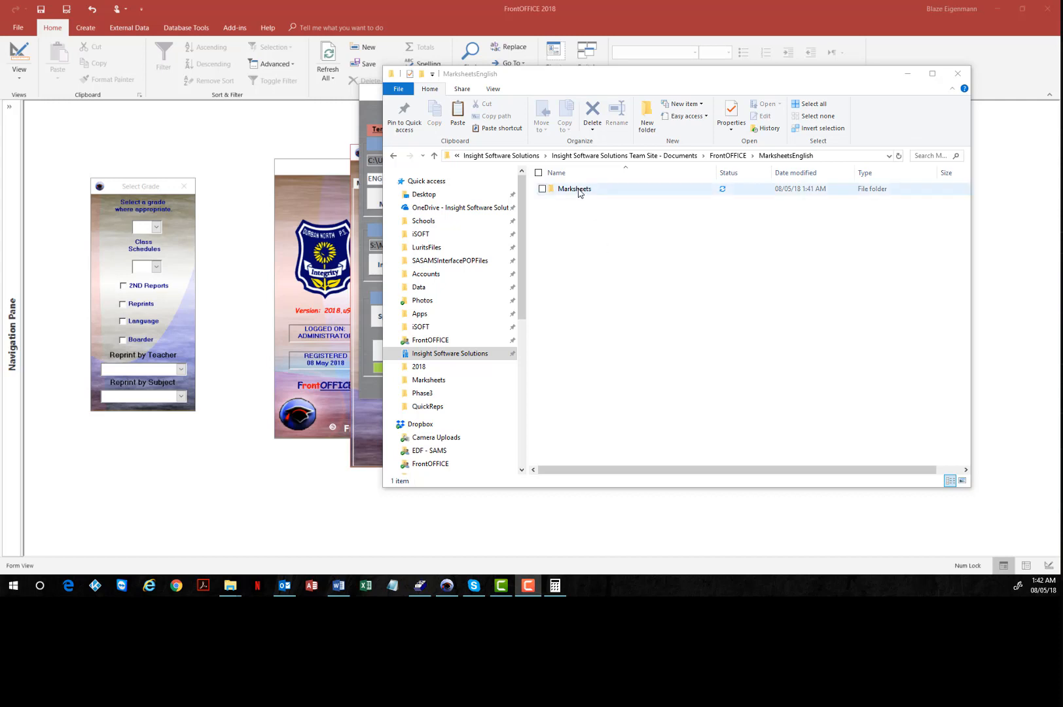
Copy the MarksheetsEnglish folder path into the marksheets folder location of the Marksheet Management form, and clear the optional class selection.
left_click(830, 158)
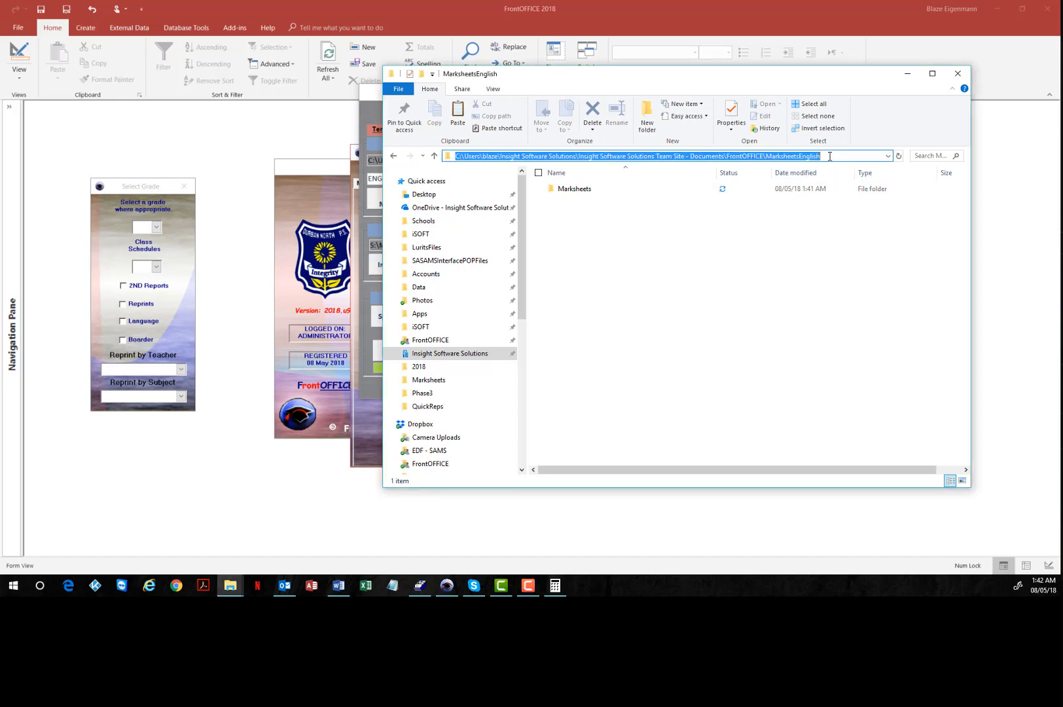
left_click(907, 73)
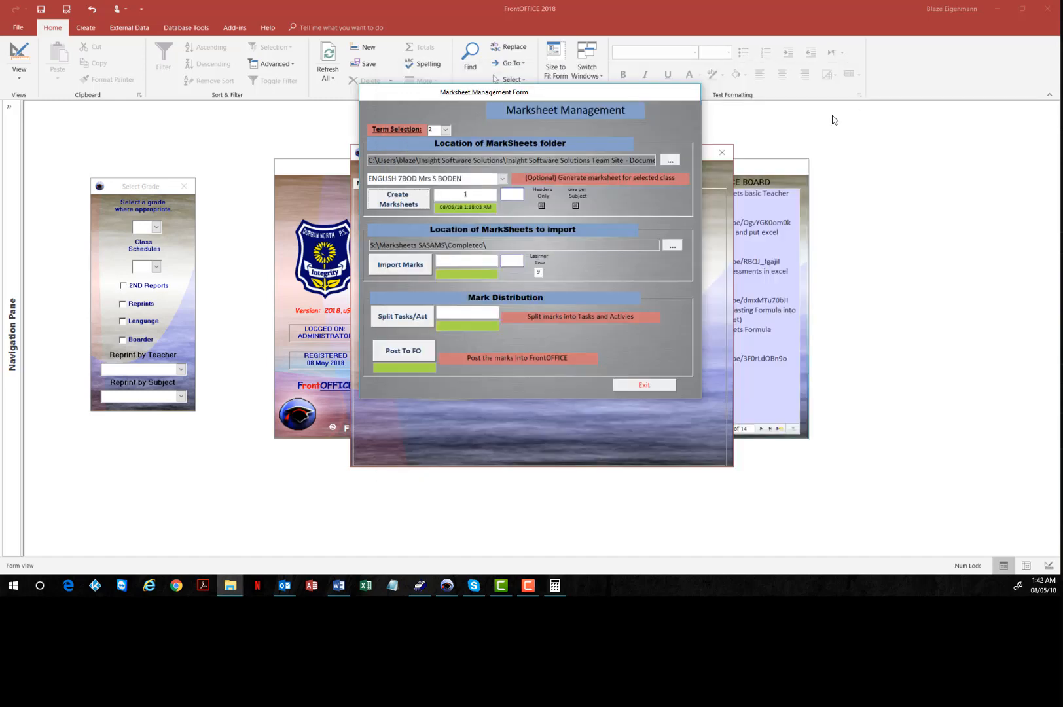
left_click_drag(626, 162, 751, 154)
left_click_drag(656, 160, 308, 152)
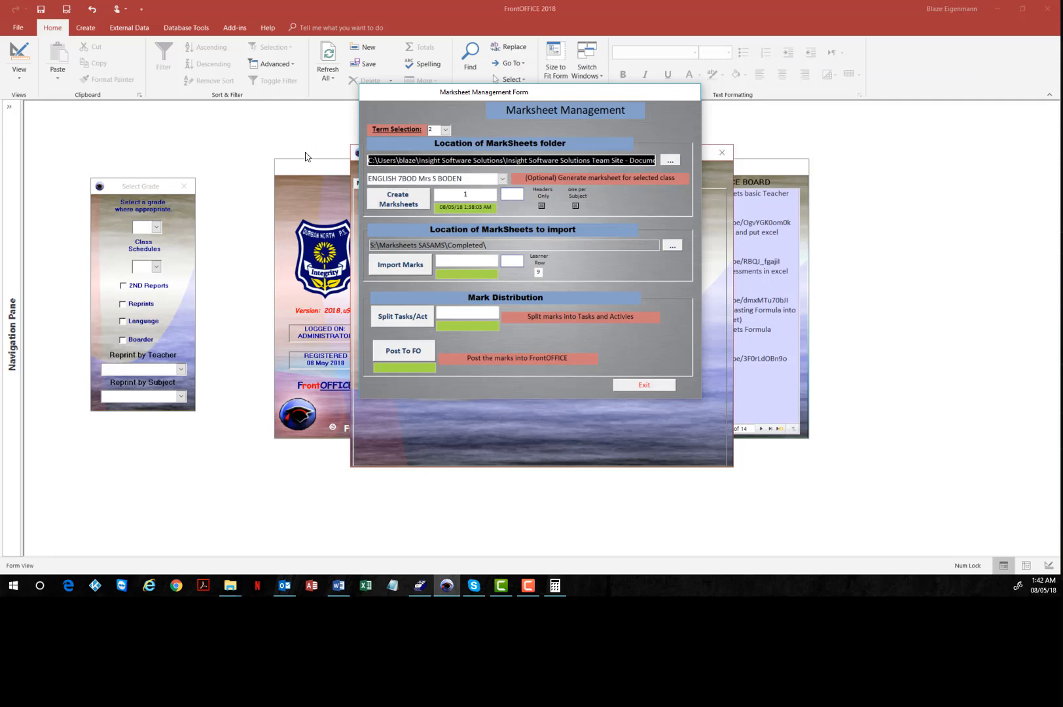
key("ctrl+v")
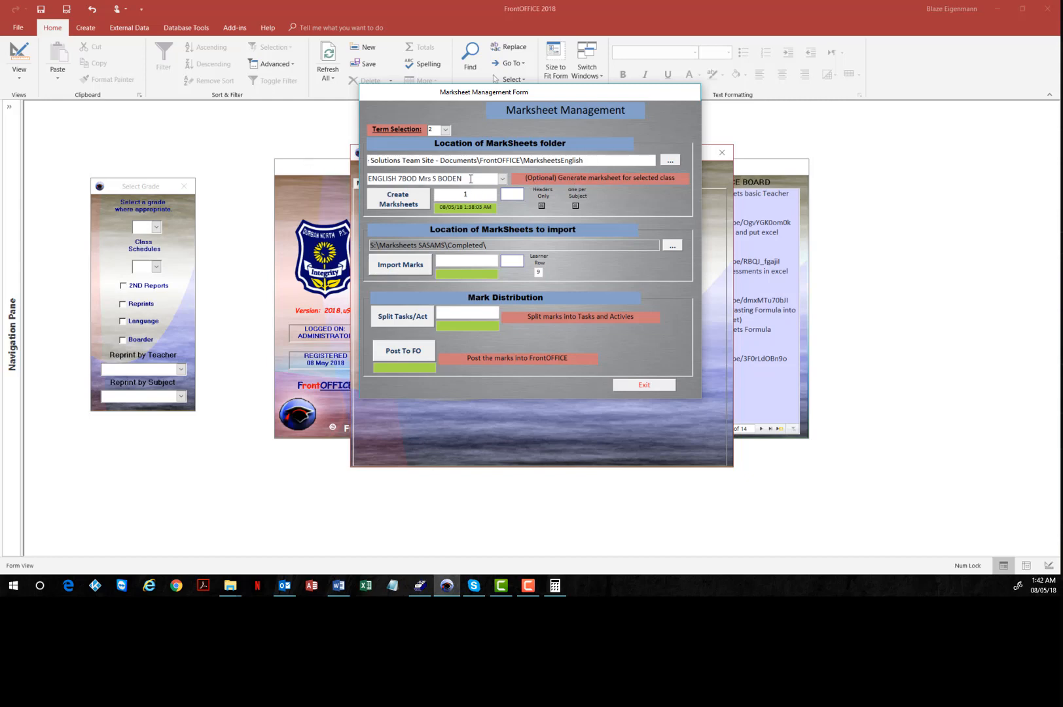
left_click(471, 179)
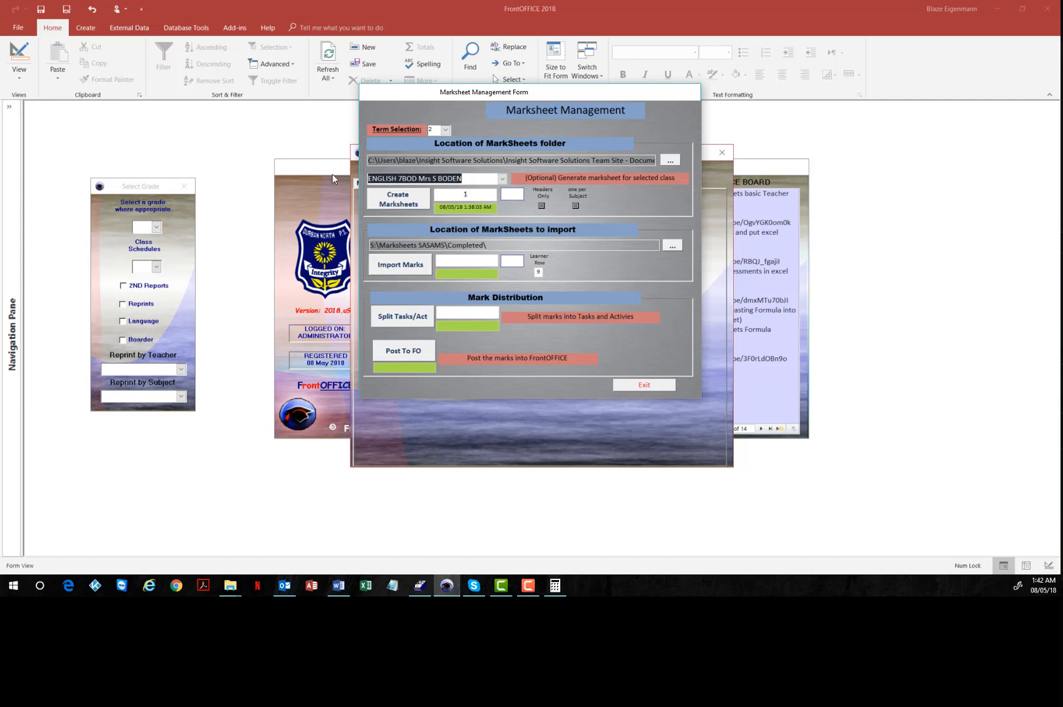
key("BackSpace")
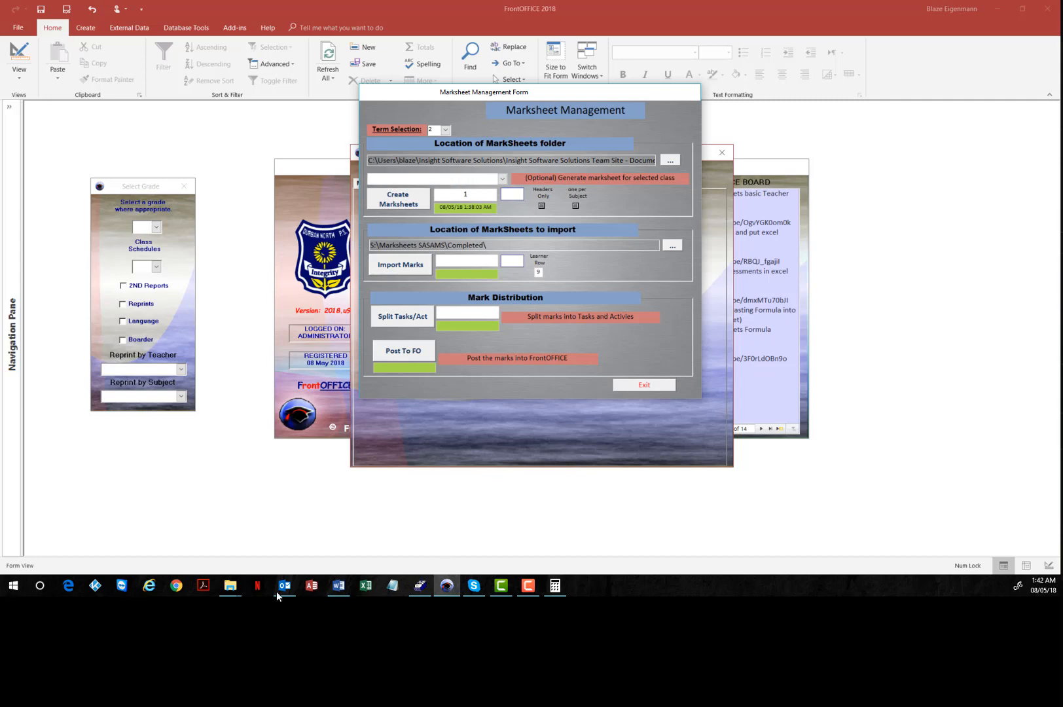
Check the contents of the Marksheets subfolder inside MarksheetsEnglish, and return to the Marksheet Management form.
mouse_move(231, 592)
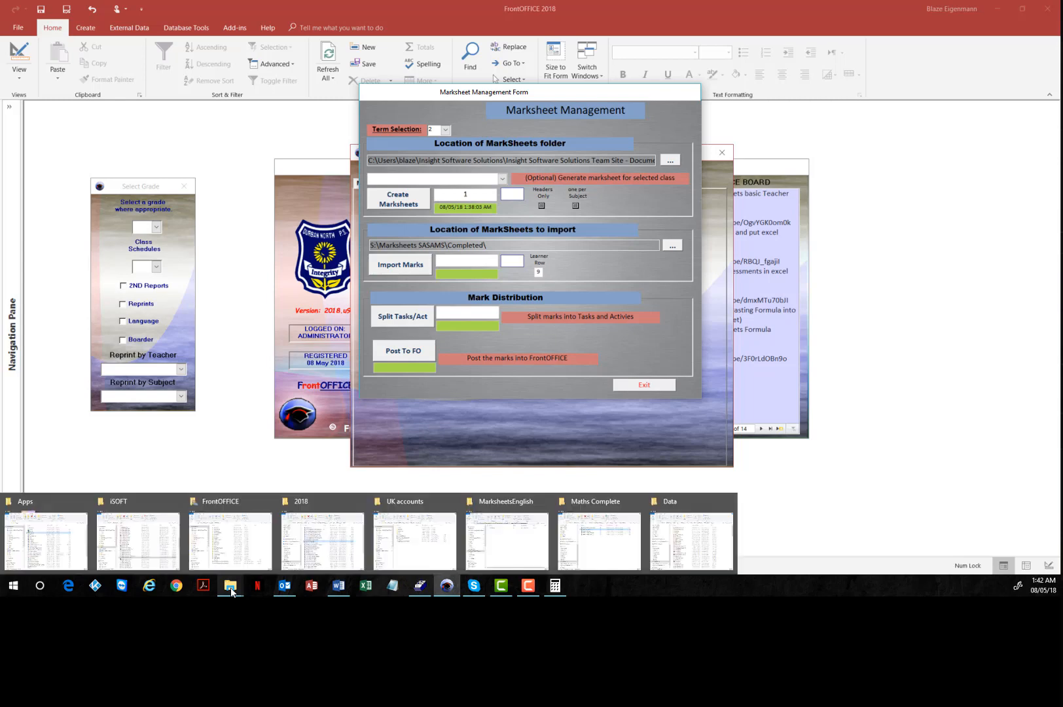
left_click(235, 592)
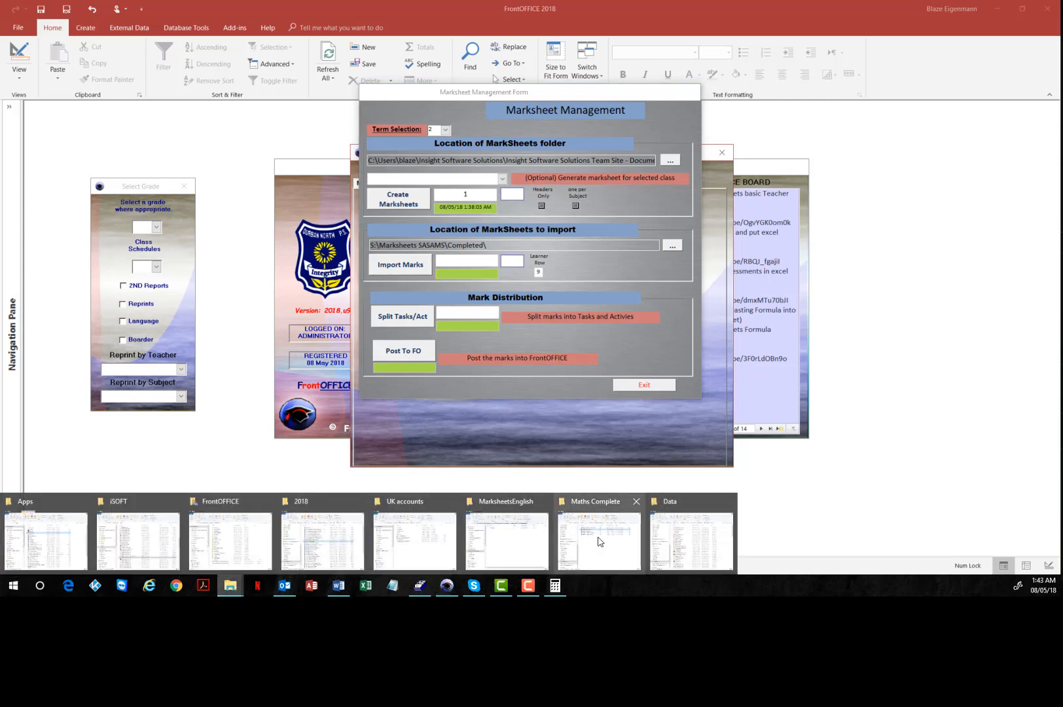
left_click(524, 542)
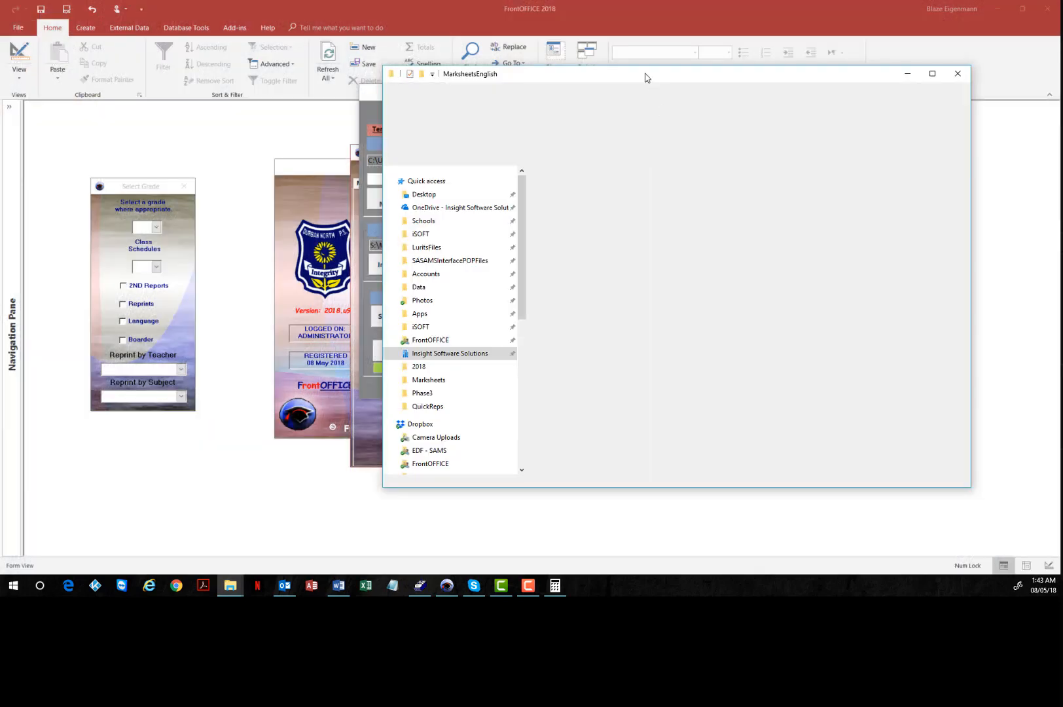
left_click(575, 191)
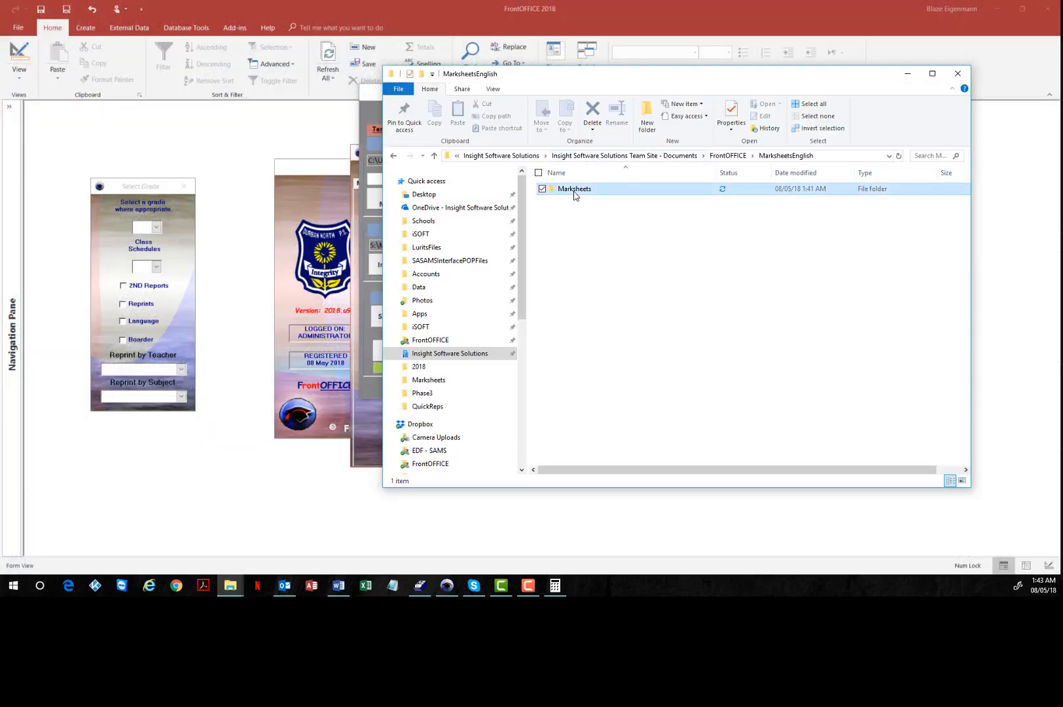
double_click(575, 191)
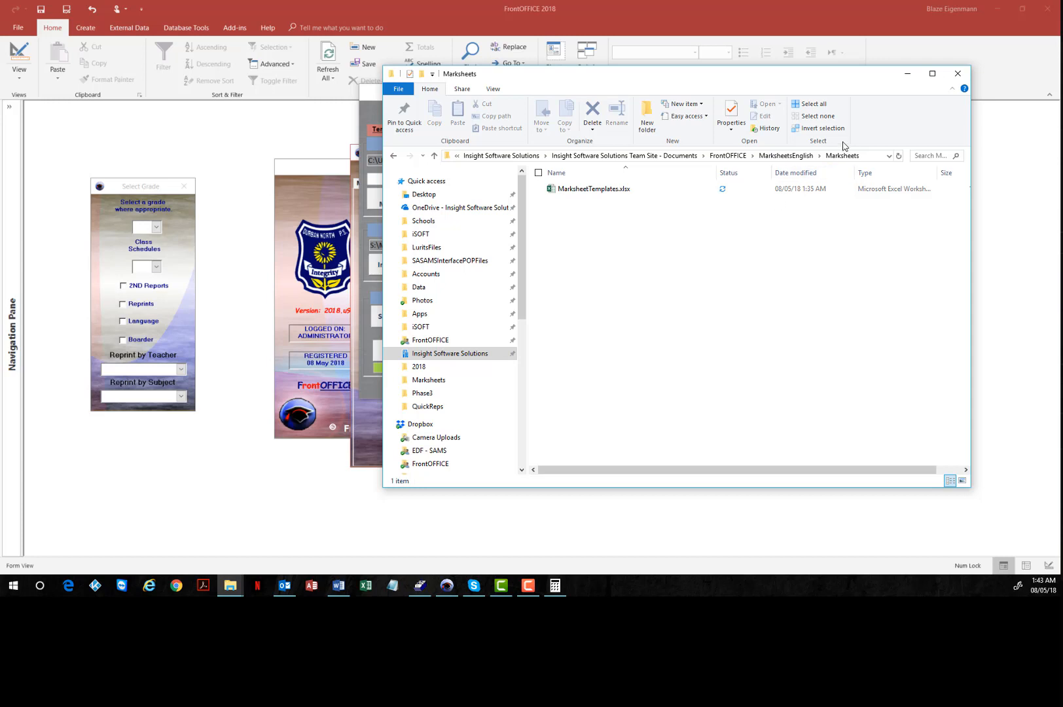
left_click(907, 73)
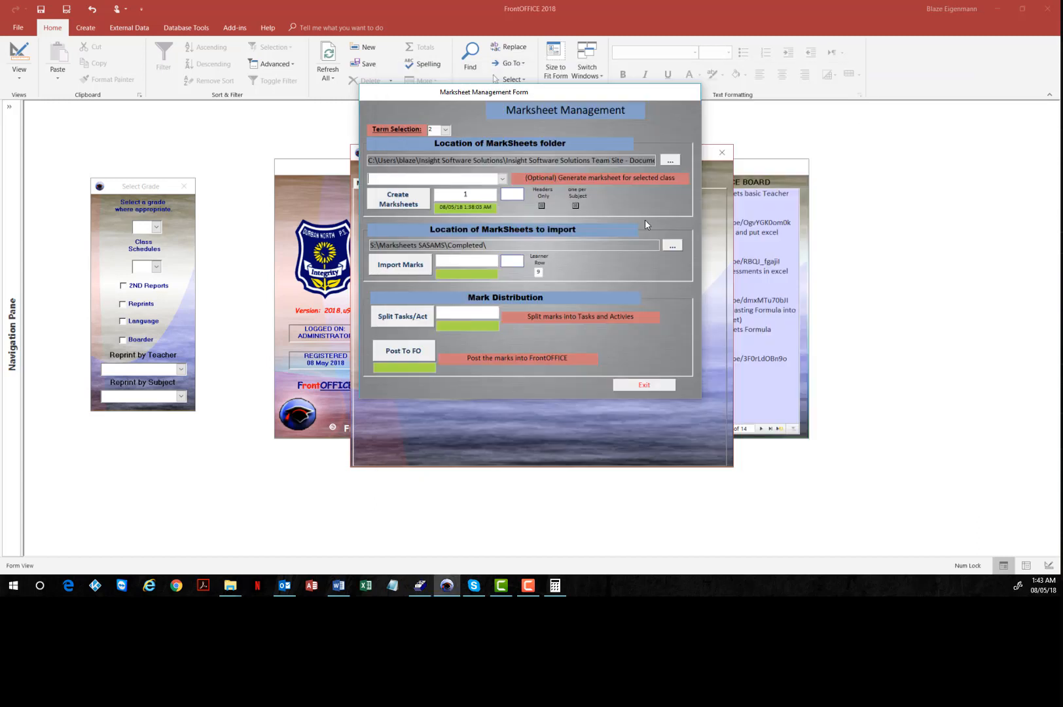
Remove \MarksheetsEnglish from the end of the marksheets folder location so the path ends at FrontOFFICE.
left_click_drag(620, 160, 736, 157)
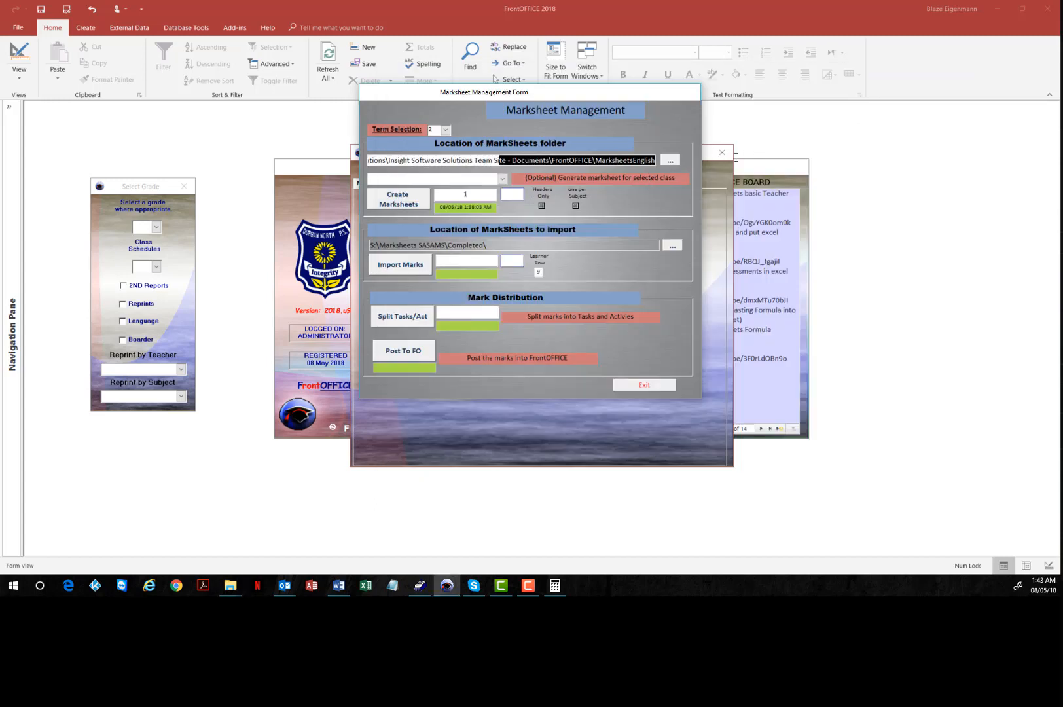
left_click(637, 160)
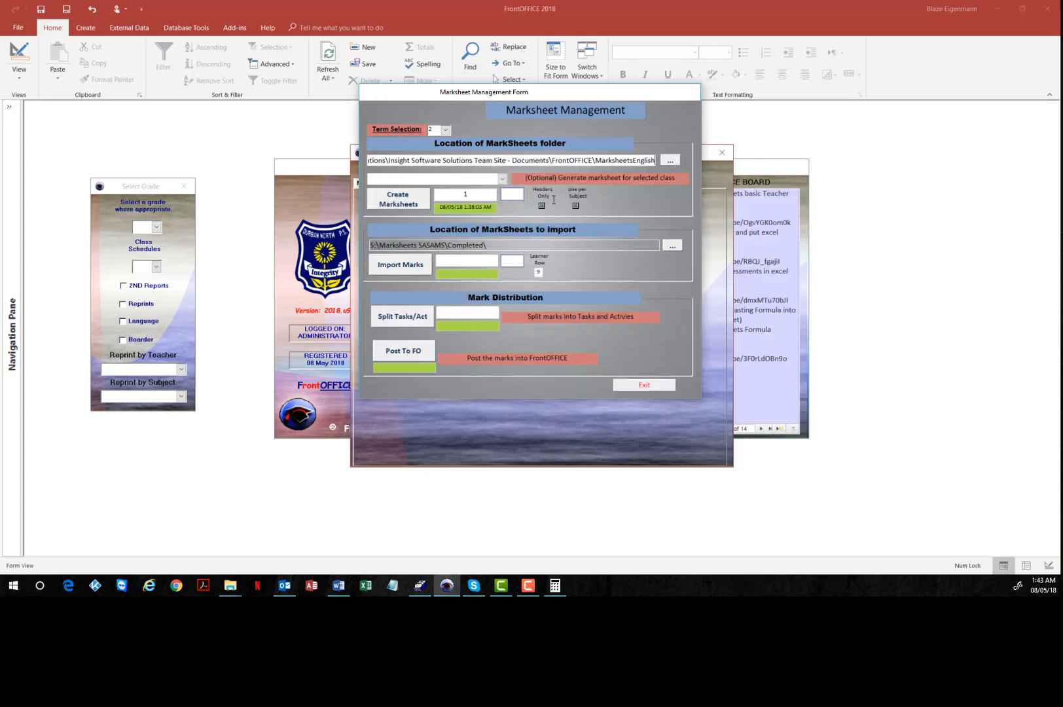
left_click_drag(624, 160, 591, 158)
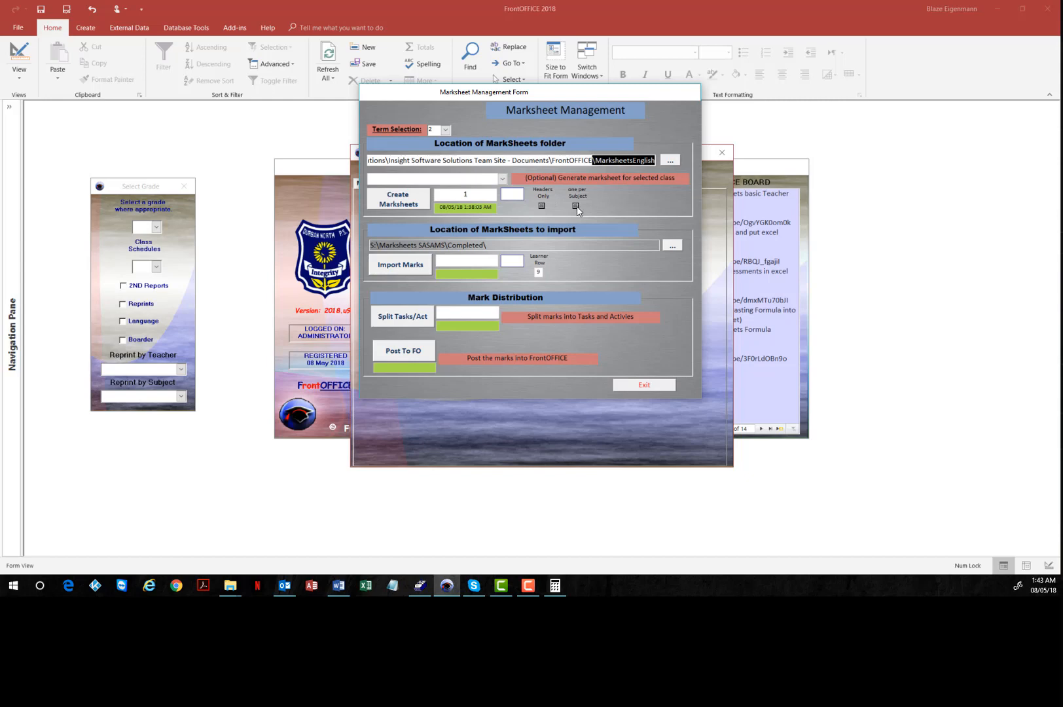
key("BackSpace")
left_click(457, 181)
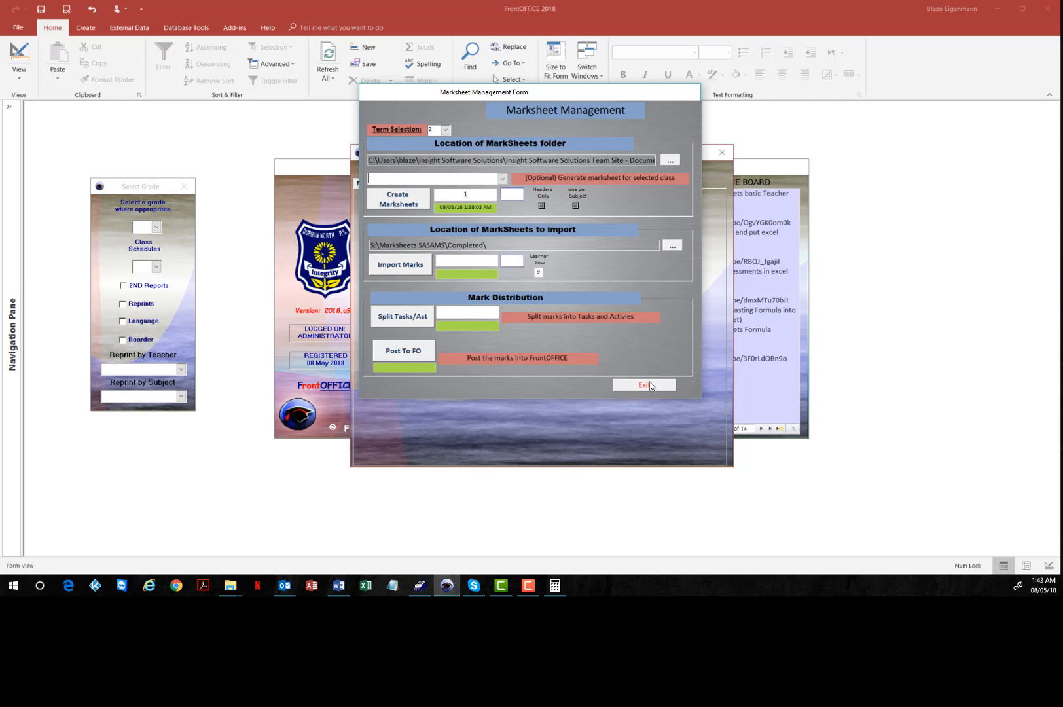
Exit the Marksheet Management form and close the reports and MyAcademics windows behind it.
left_click(651, 385)
left_click(723, 152)
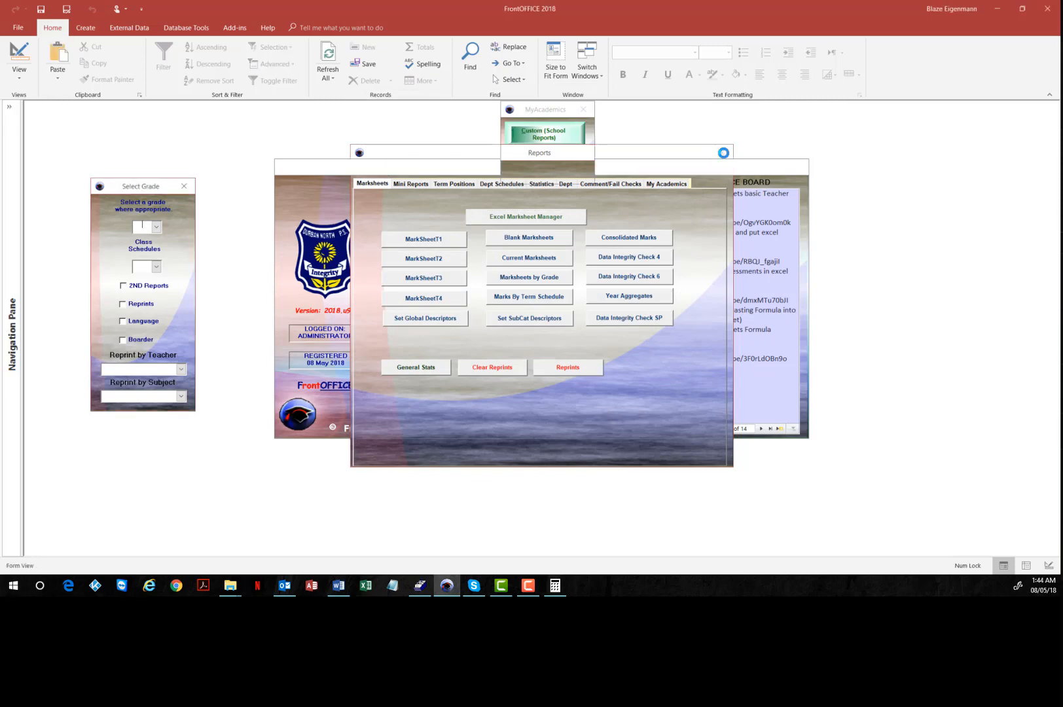
left_click(585, 112)
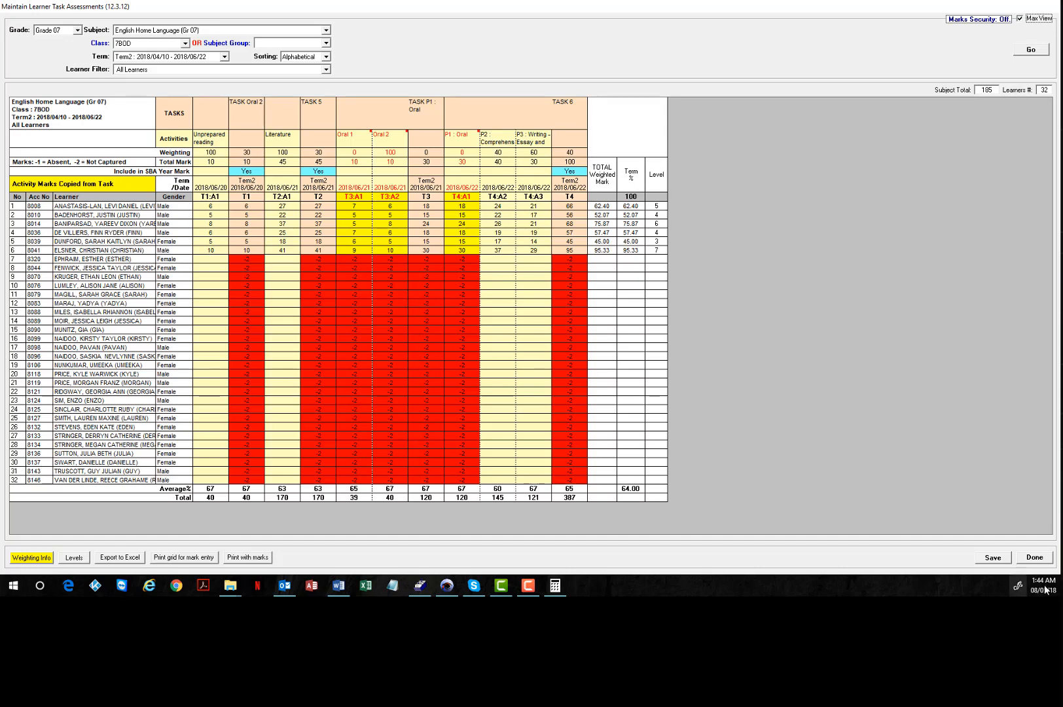
In SA-SAMS, close the learner task assessments grid and open 12.3.11 School Based Programme of Assessment.
left_click(1035, 558)
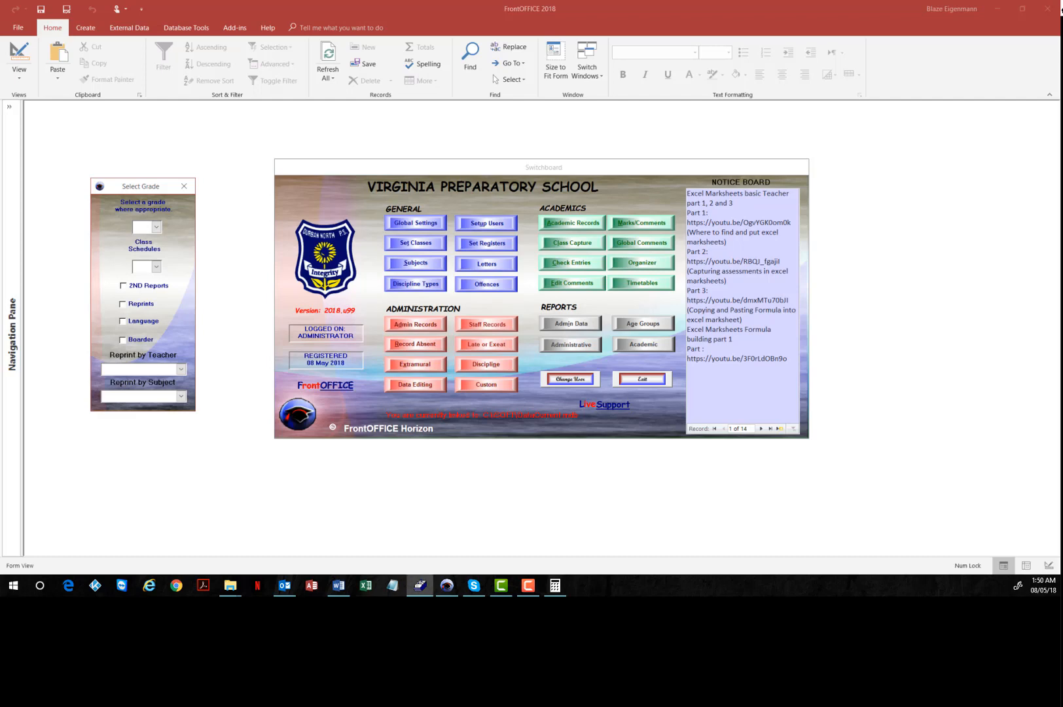
left_click_drag(1062, 10, 428, 66)
left_click(632, 57)
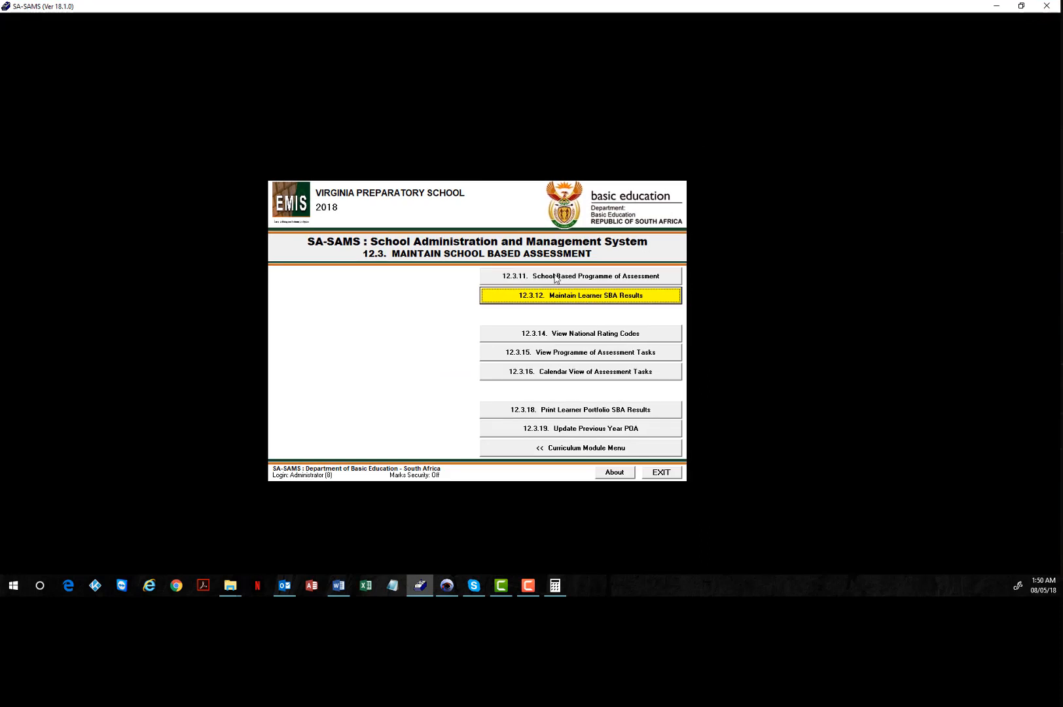
left_click(568, 295)
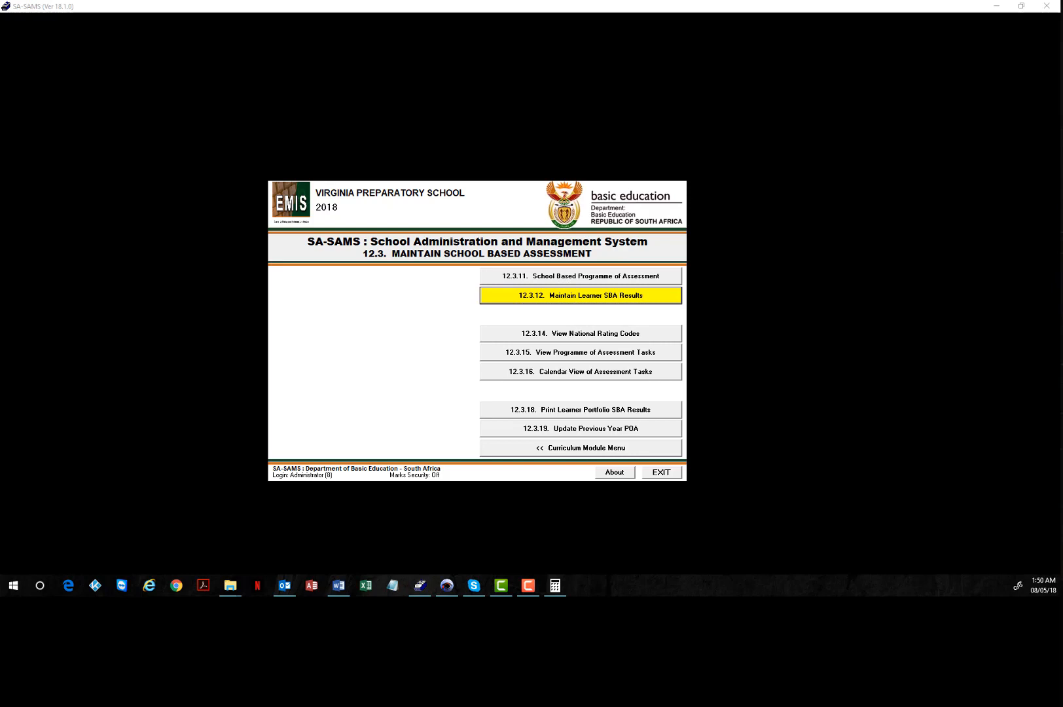
left_click(575, 277)
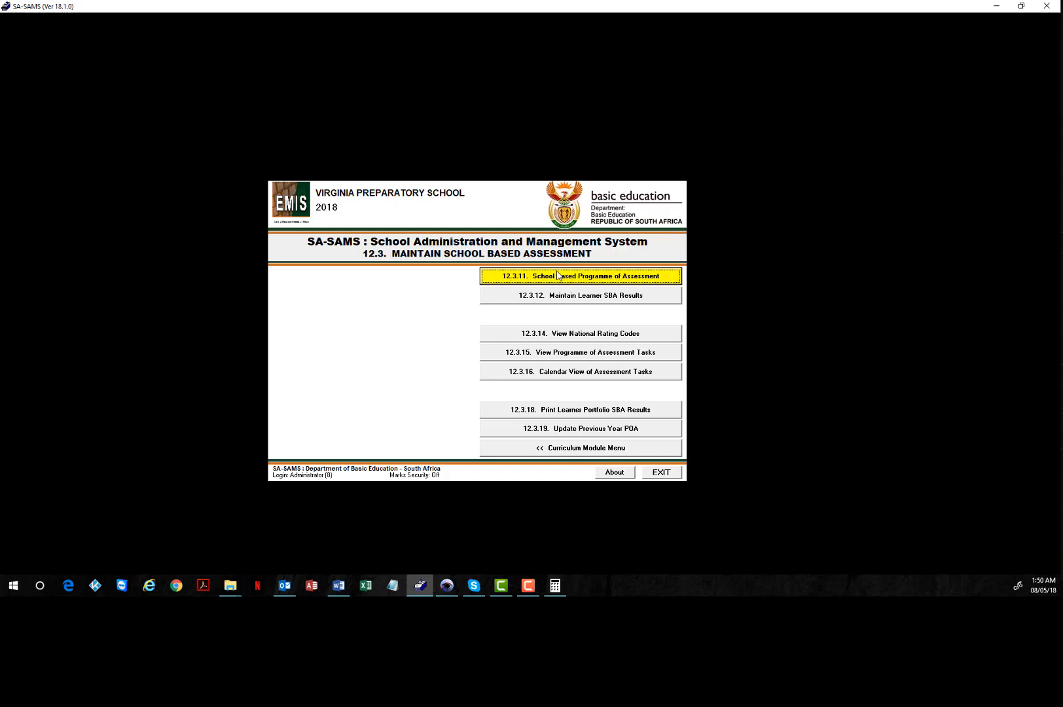
left_click(546, 280)
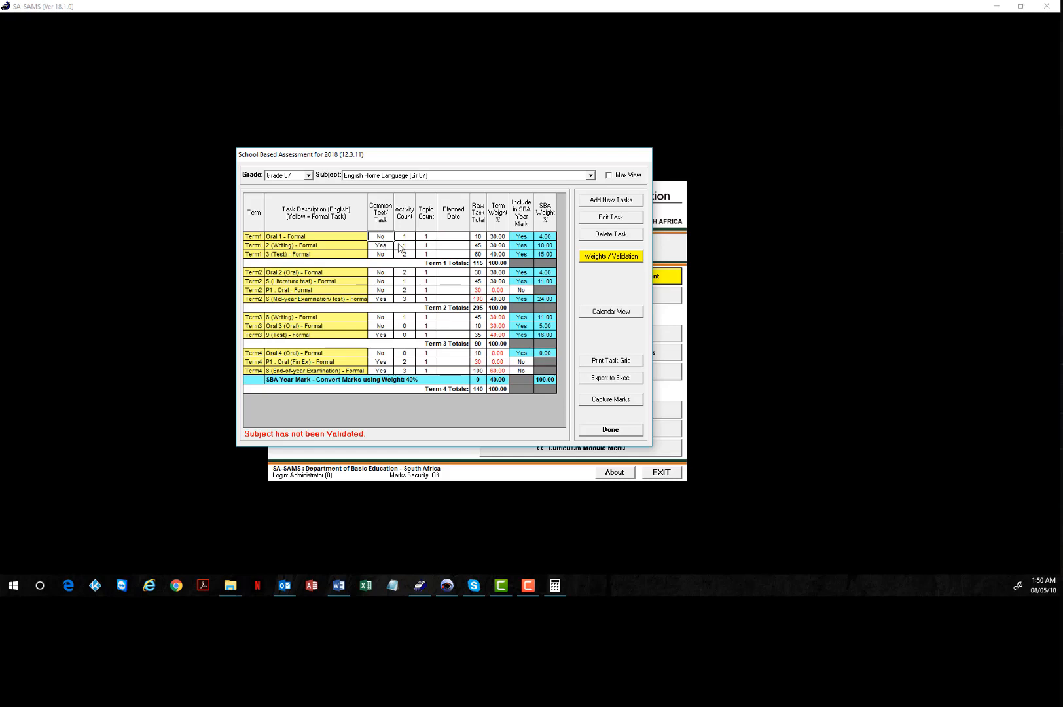
Open the Term 2 Oral 2 task for editing and review its Prepared Reading and Unprepared reading activities.
left_click(409, 238)
left_click(329, 271)
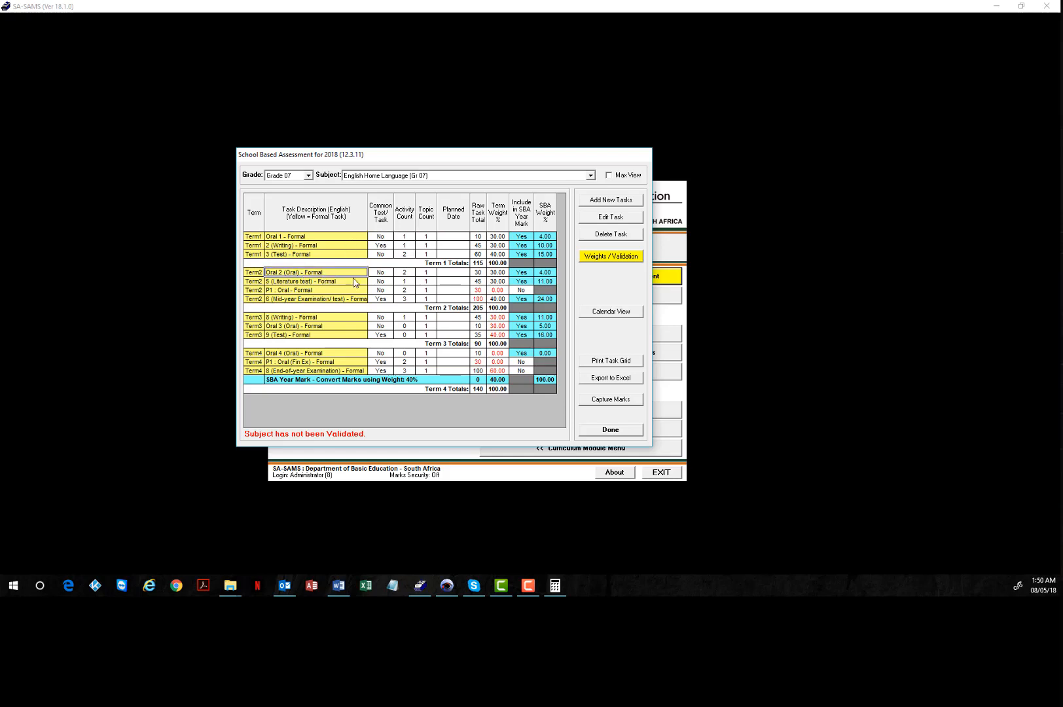
left_click(405, 274)
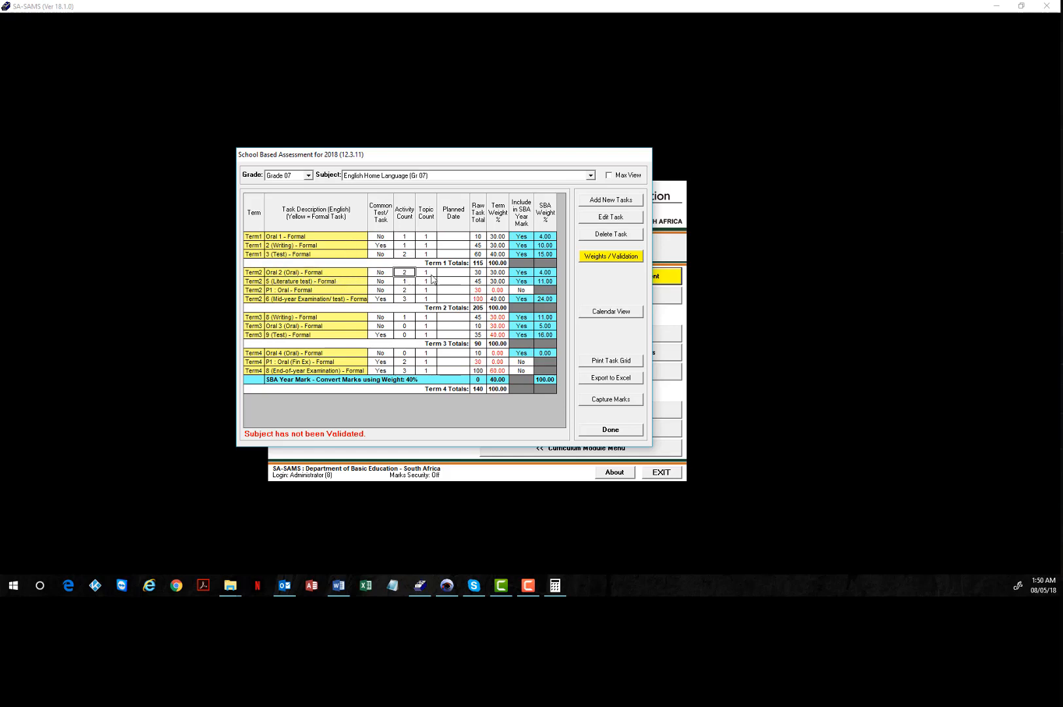
left_click(338, 273)
left_click(609, 220)
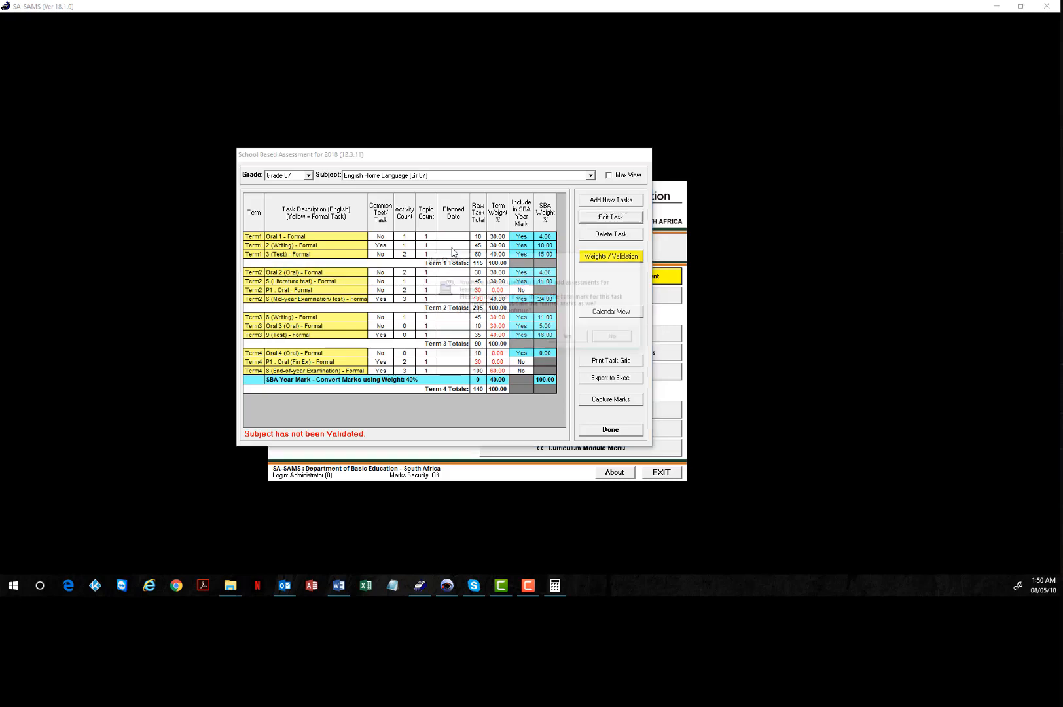
left_click(582, 341)
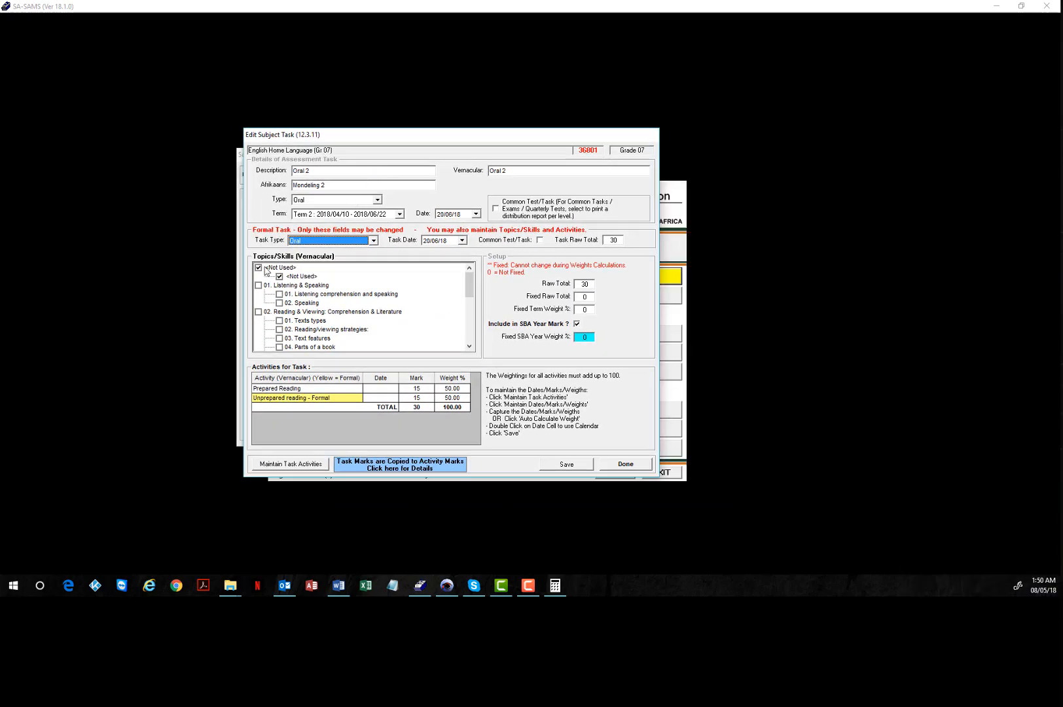
left_click(280, 391)
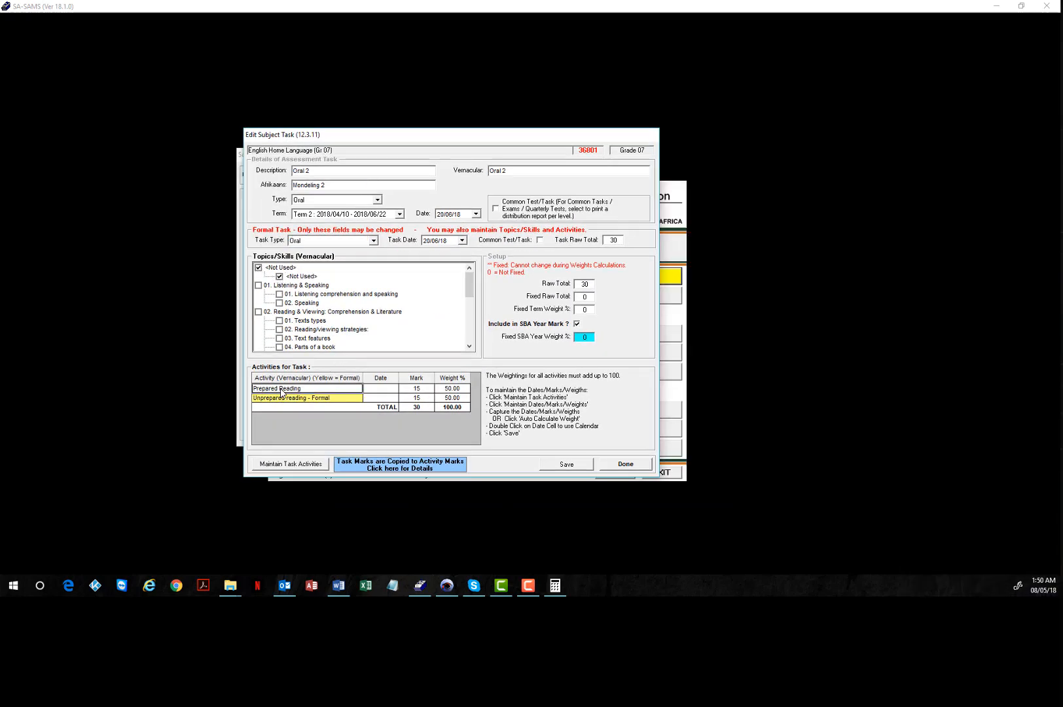
View the blank Add Activity form for Oral 2, and close it and the task without adding an activity.
left_click(291, 464)
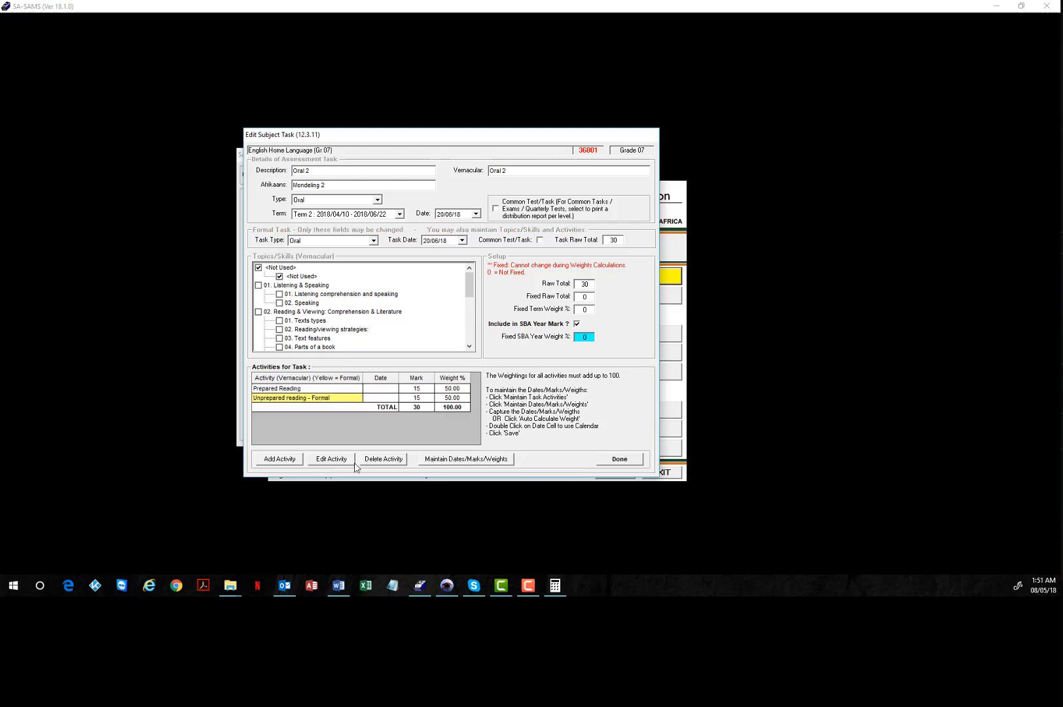
left_click(291, 461)
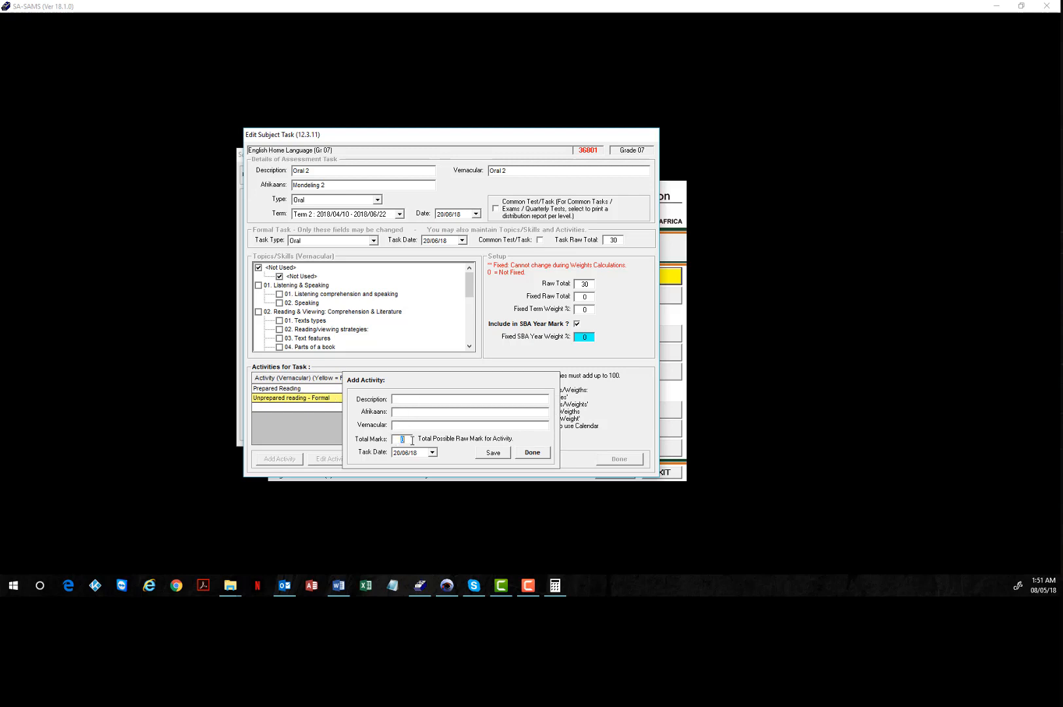
left_click(535, 453)
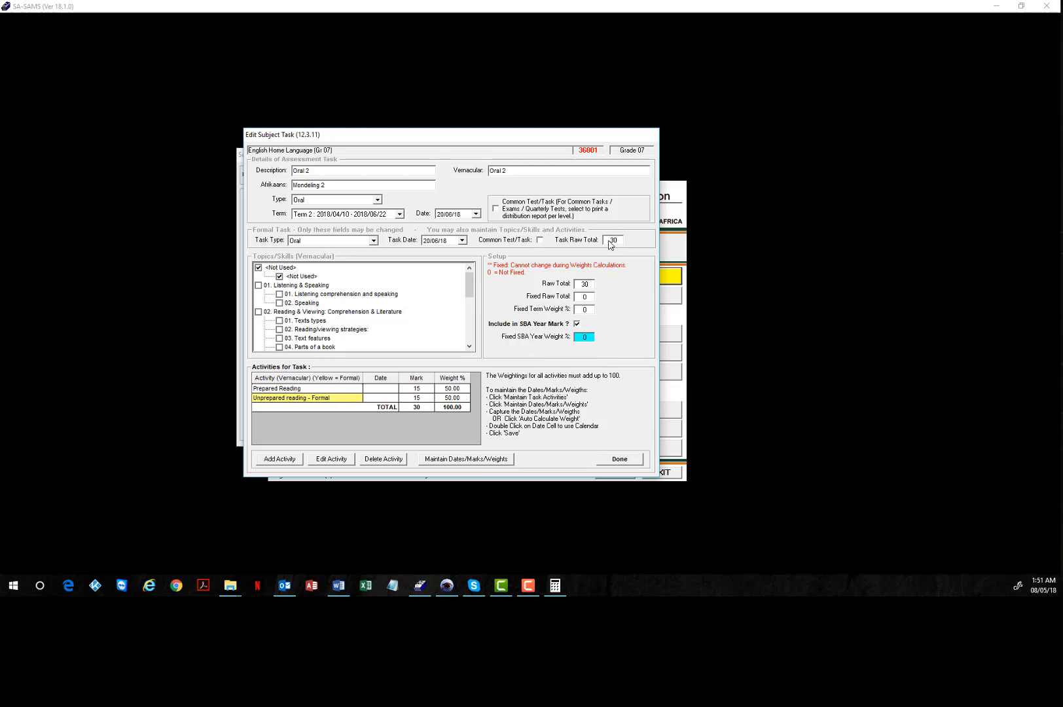
left_click(620, 463)
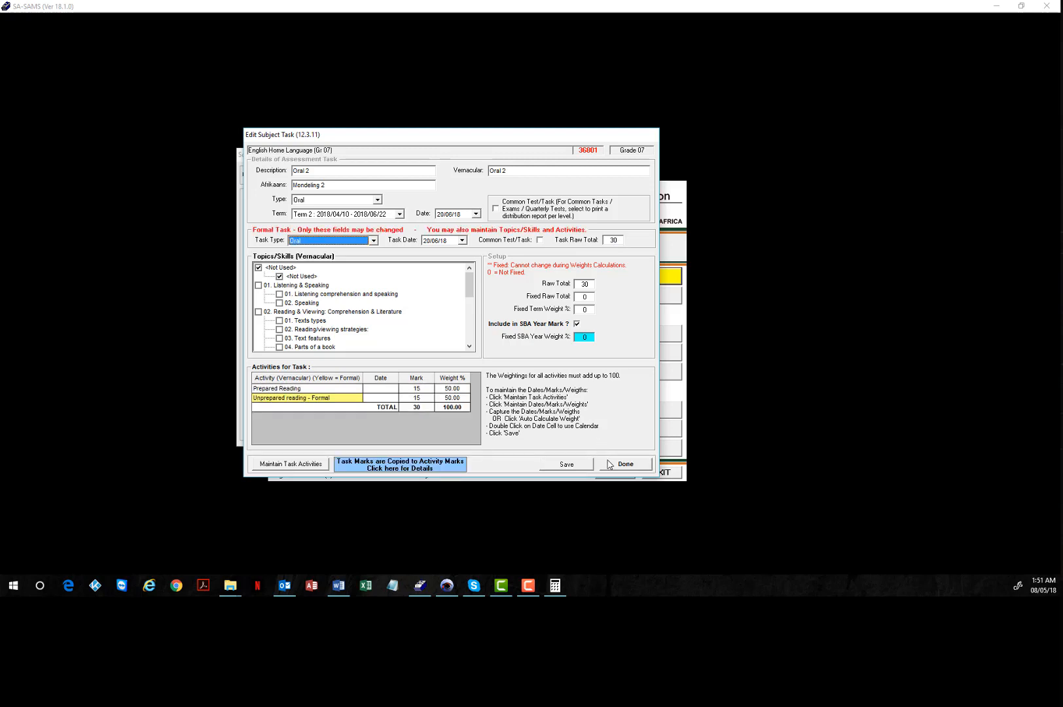
left_click(626, 464)
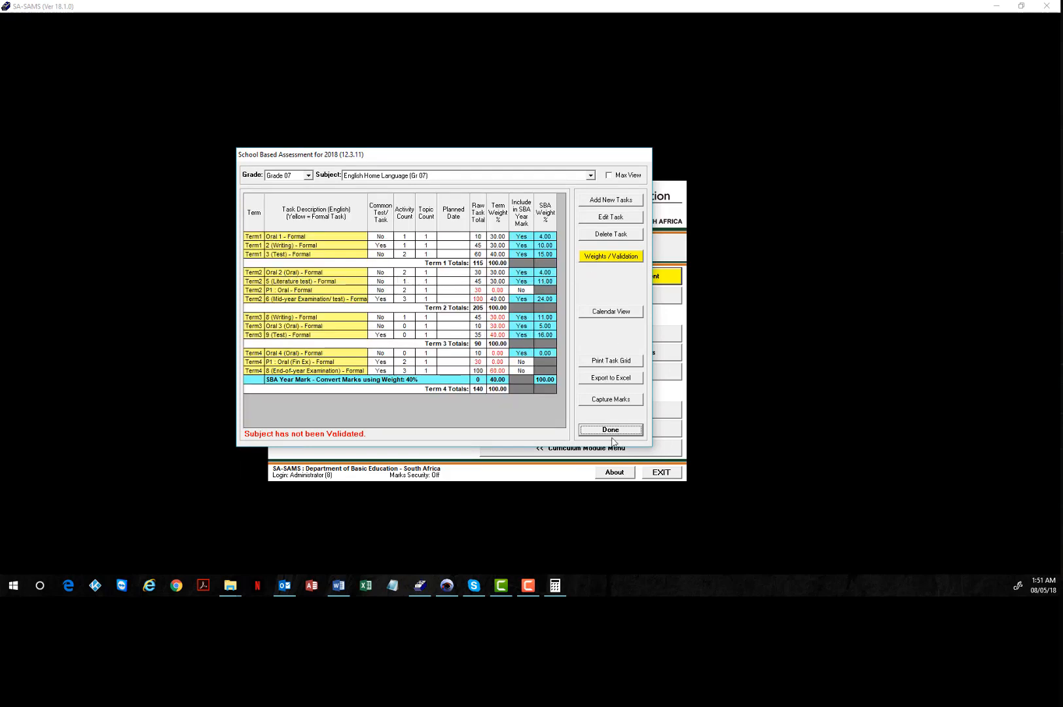
Load the Term 2 English Home Language grid for class 7BOD in 12.3.12 Maintain Learner SBA Results, inspect its task columns and close it.
left_click(611, 430)
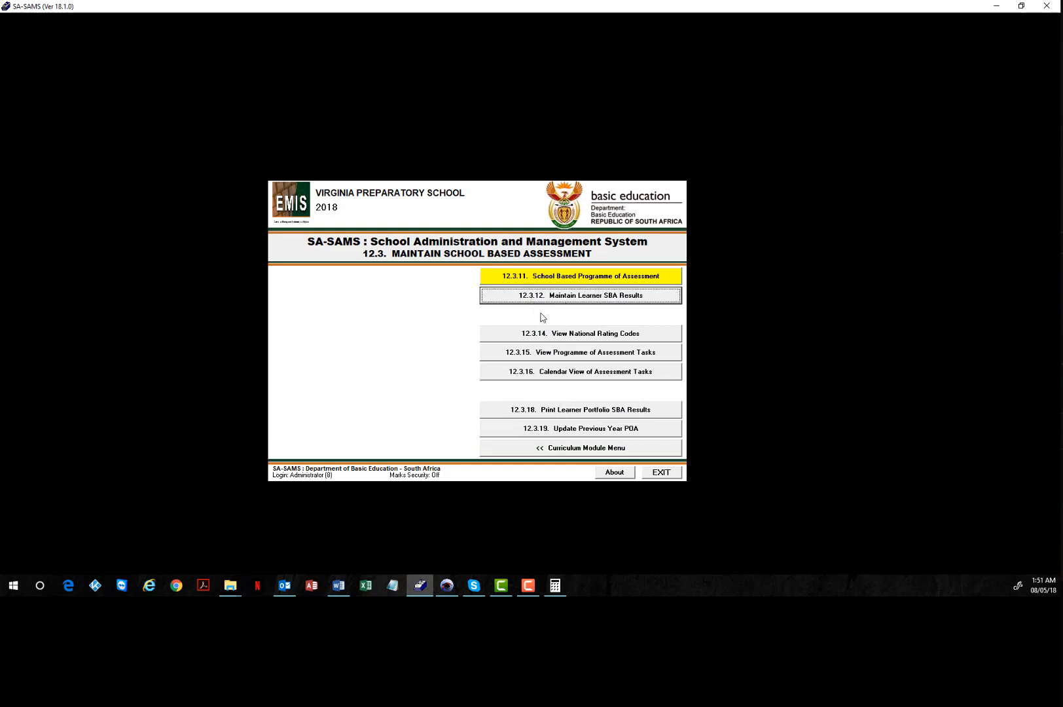
left_click(553, 304)
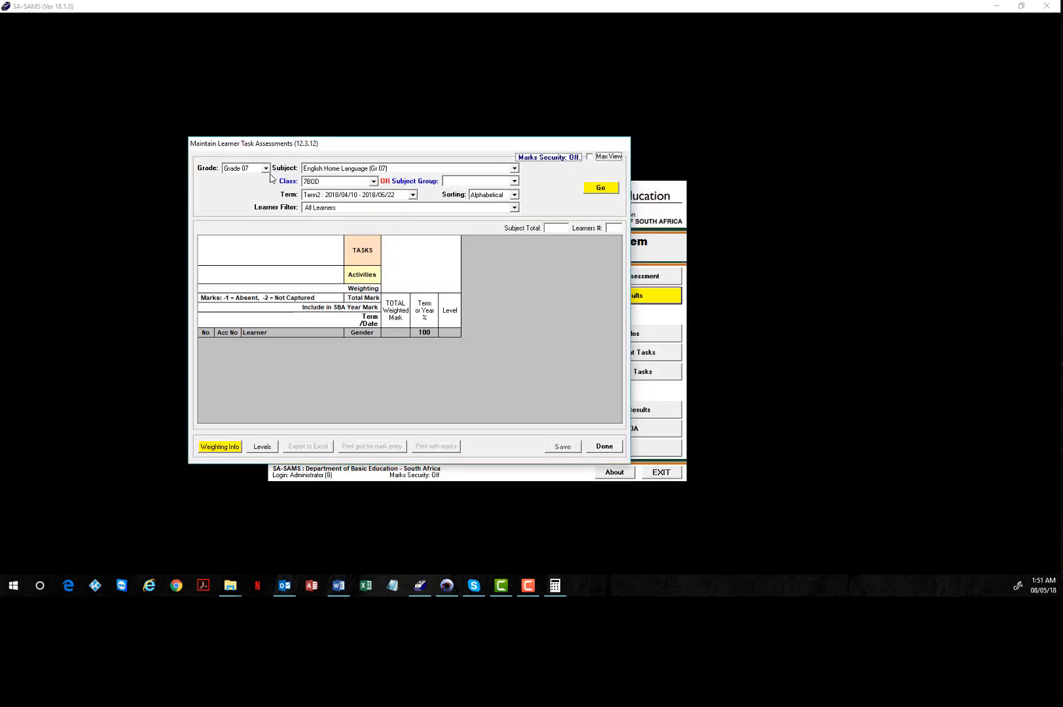
left_click(601, 188)
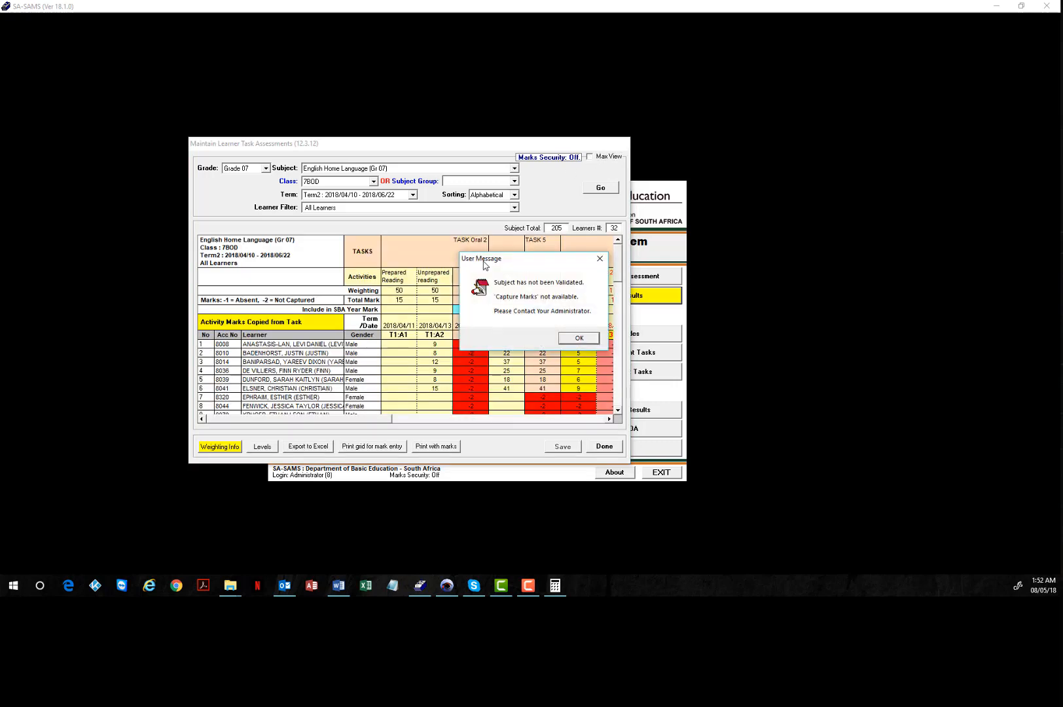
left_click(579, 337)
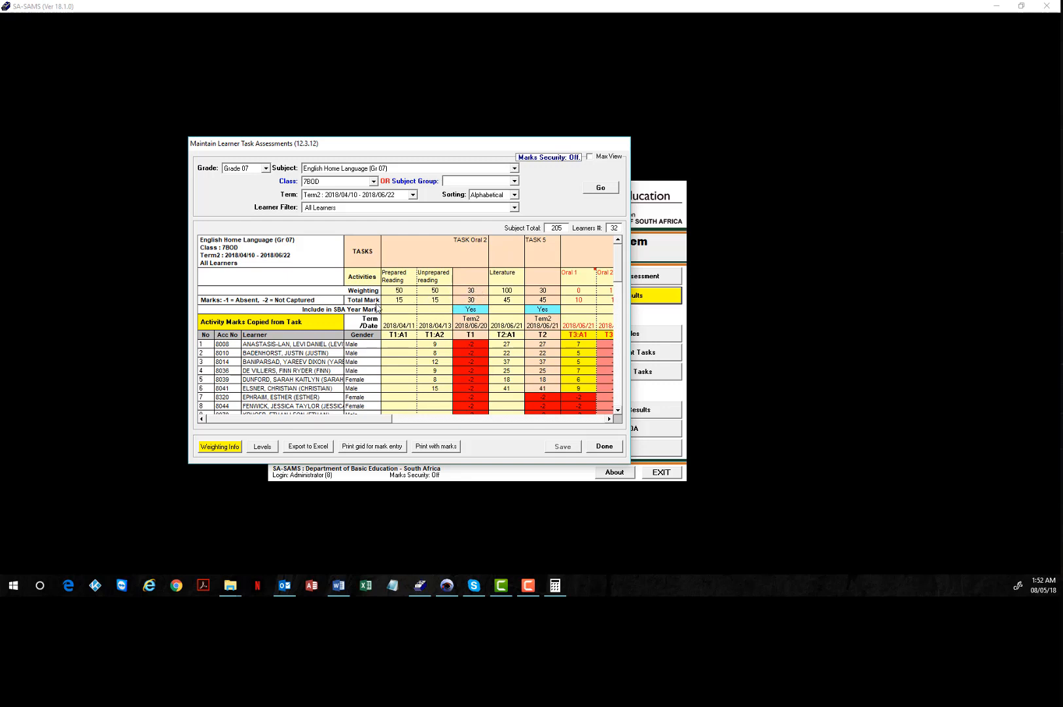
left_click(605, 447)
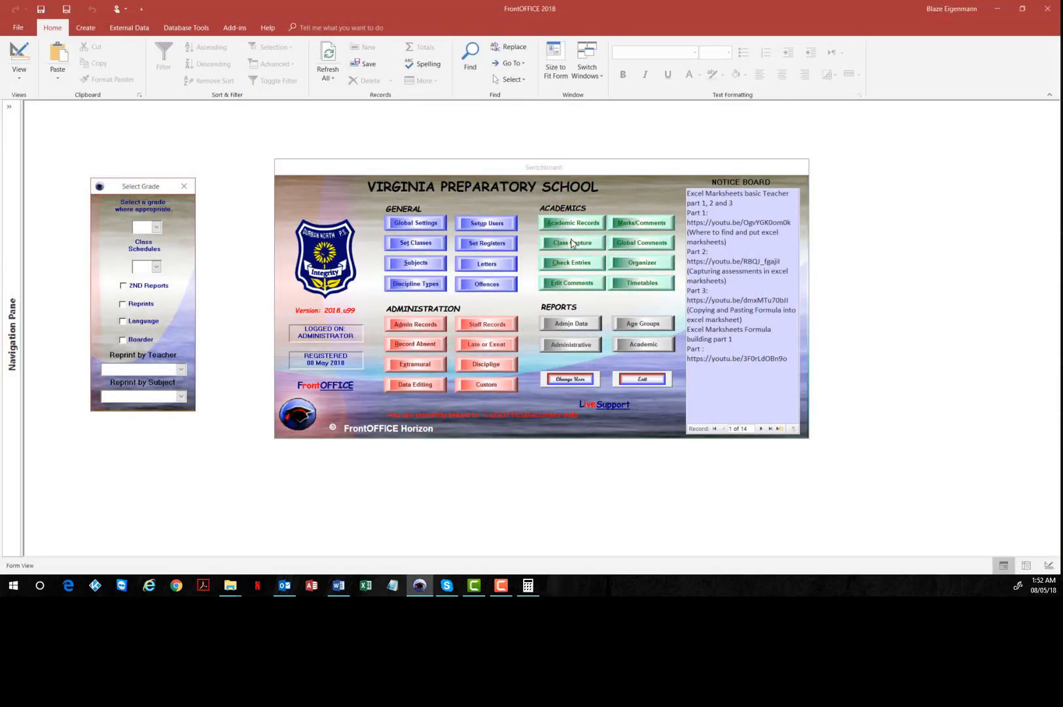
In FrontOFFICE, open the Excel Marksheet Manager from the generic department academic reports.
left_click(642, 345)
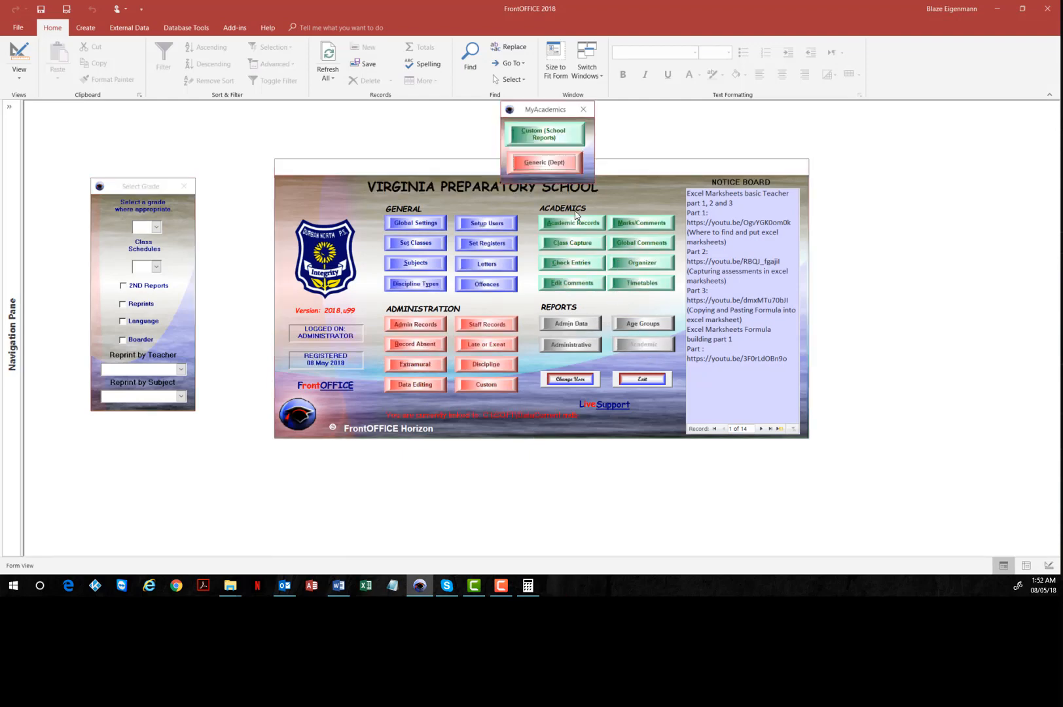
left_click(534, 169)
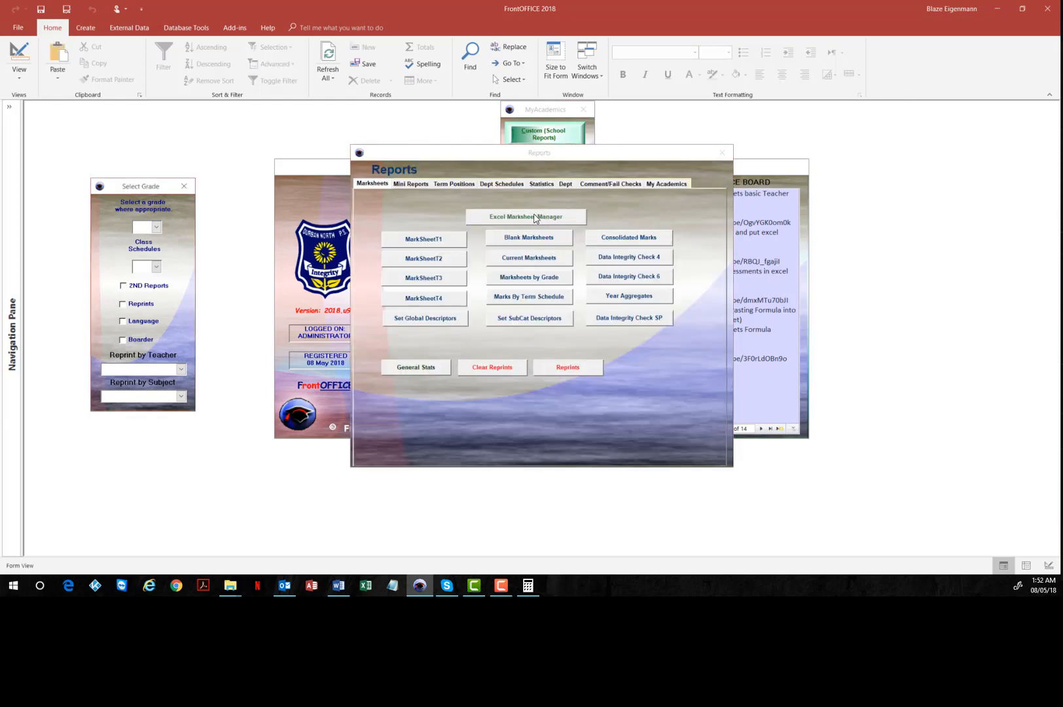
left_click(537, 217)
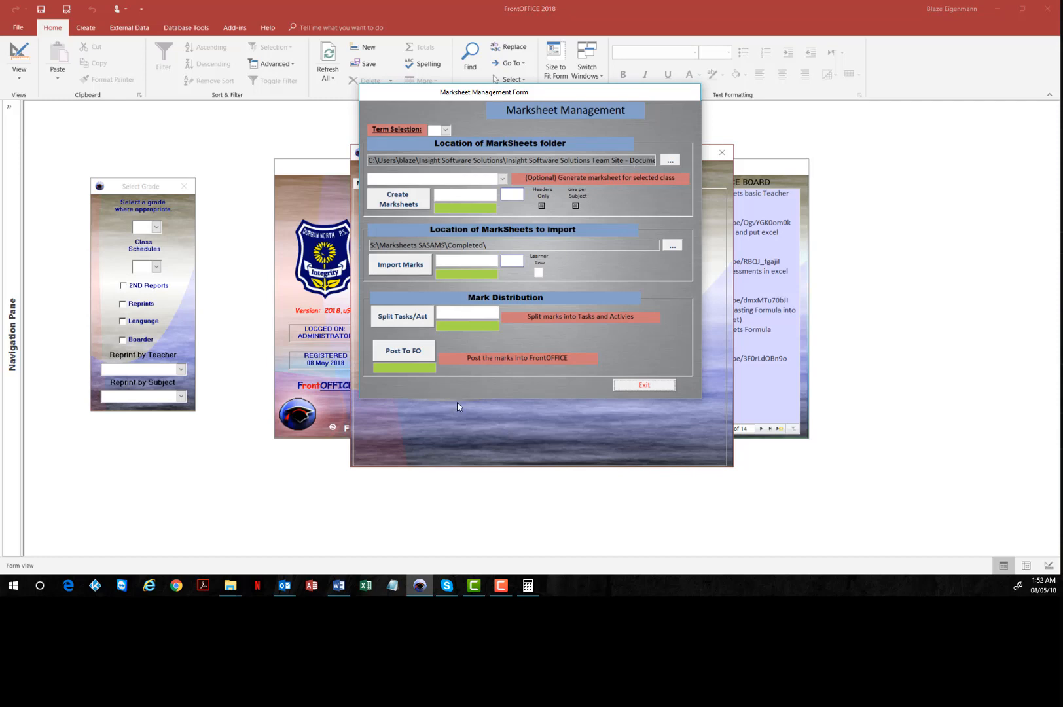
Copy the full path of the MarksheetsEnglish folder in File Explorer and minimise the window.
left_click(236, 589)
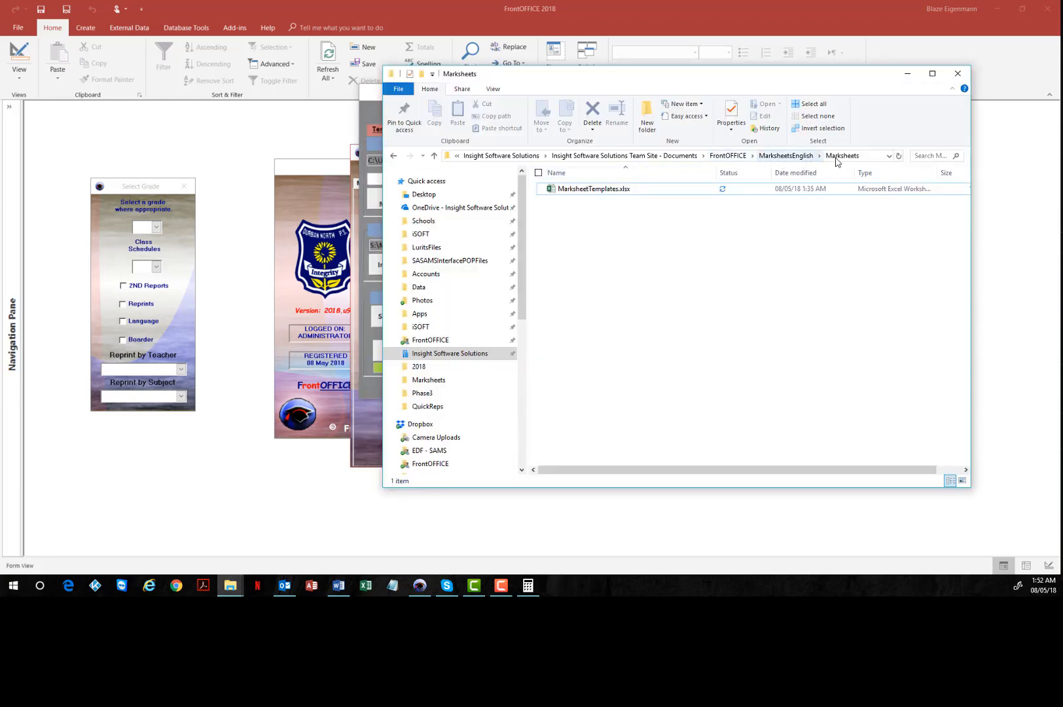
left_click(803, 159)
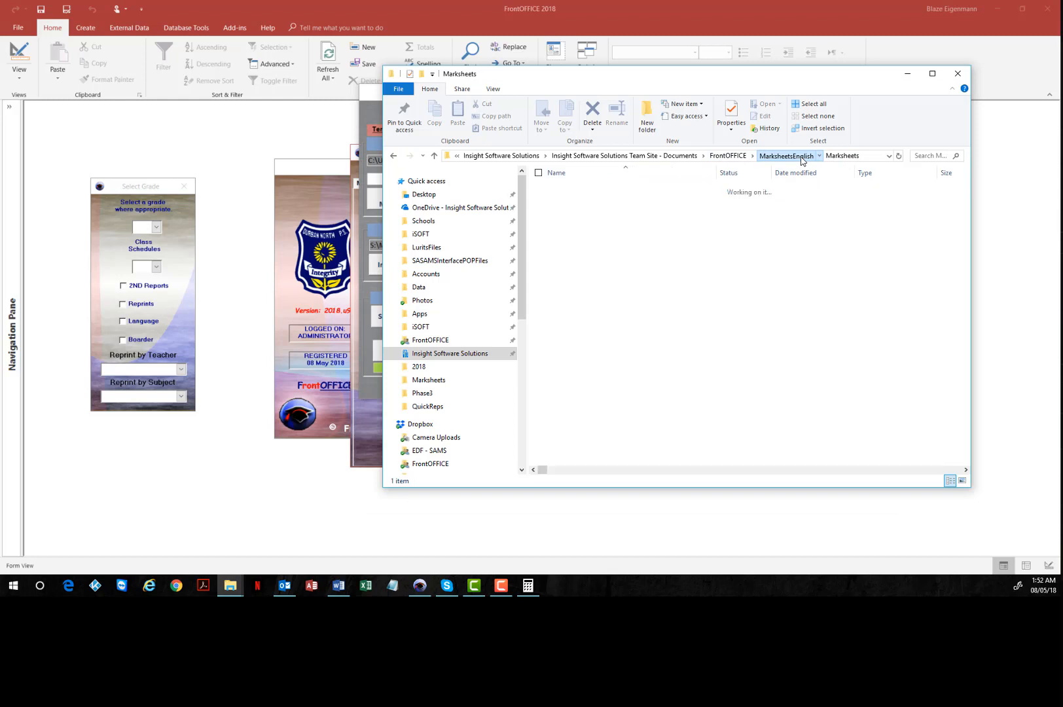
left_click(824, 155)
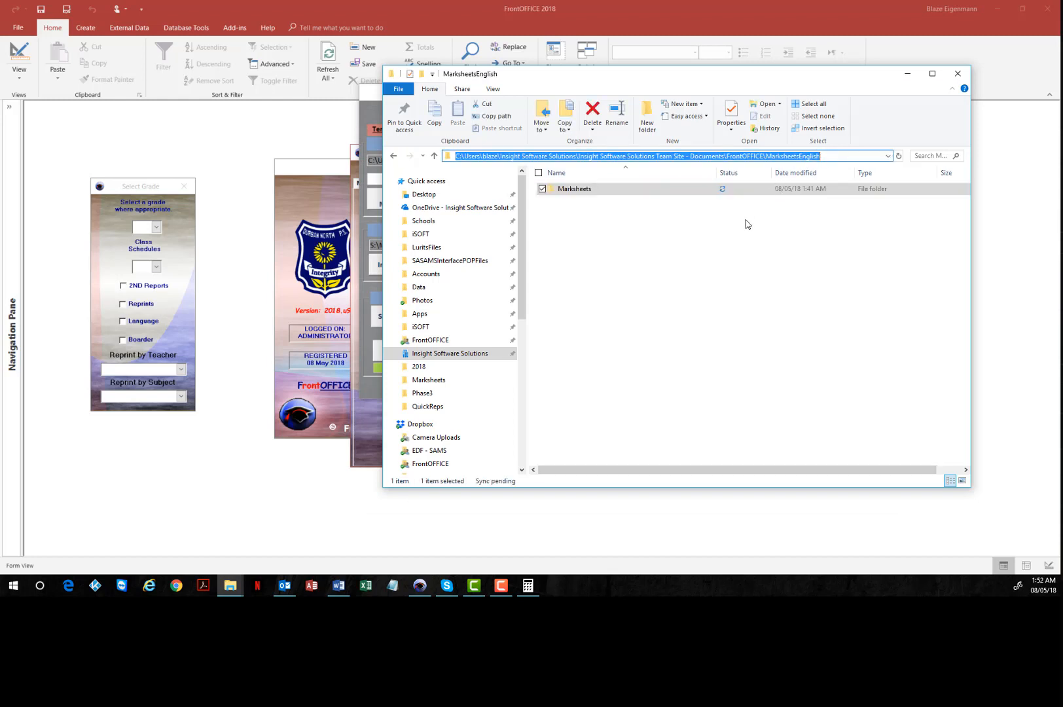
left_click(908, 75)
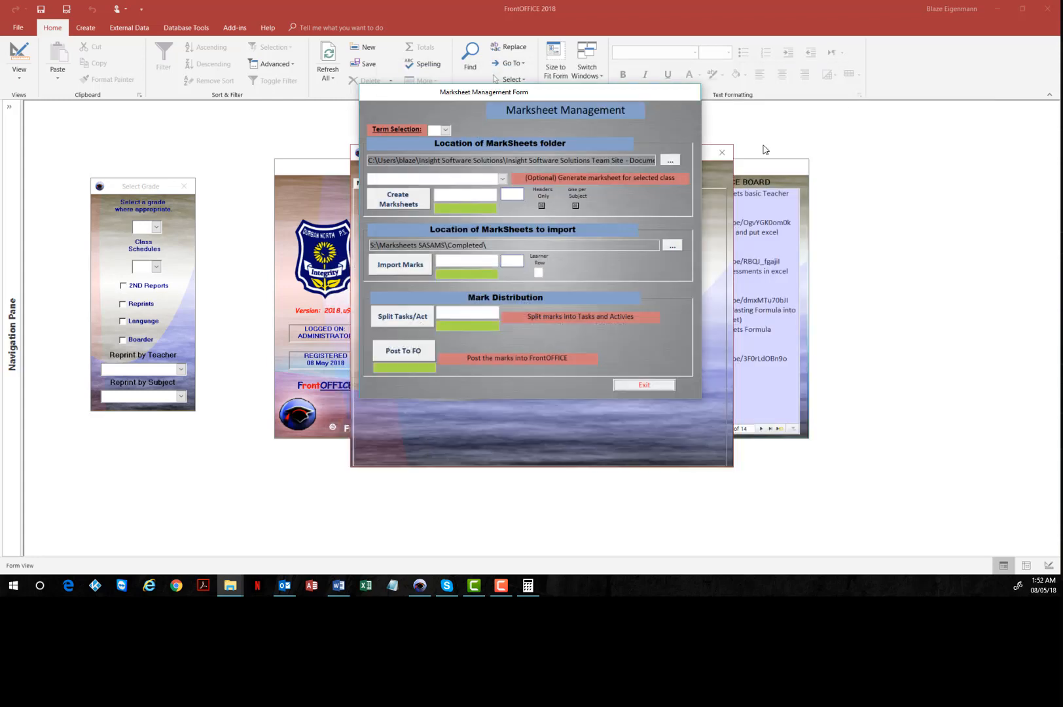
Replace the marksheets folder location with the copied path ending in FrontOFFICE\MarksheetsEnglish.
left_click_drag(633, 160, 738, 151)
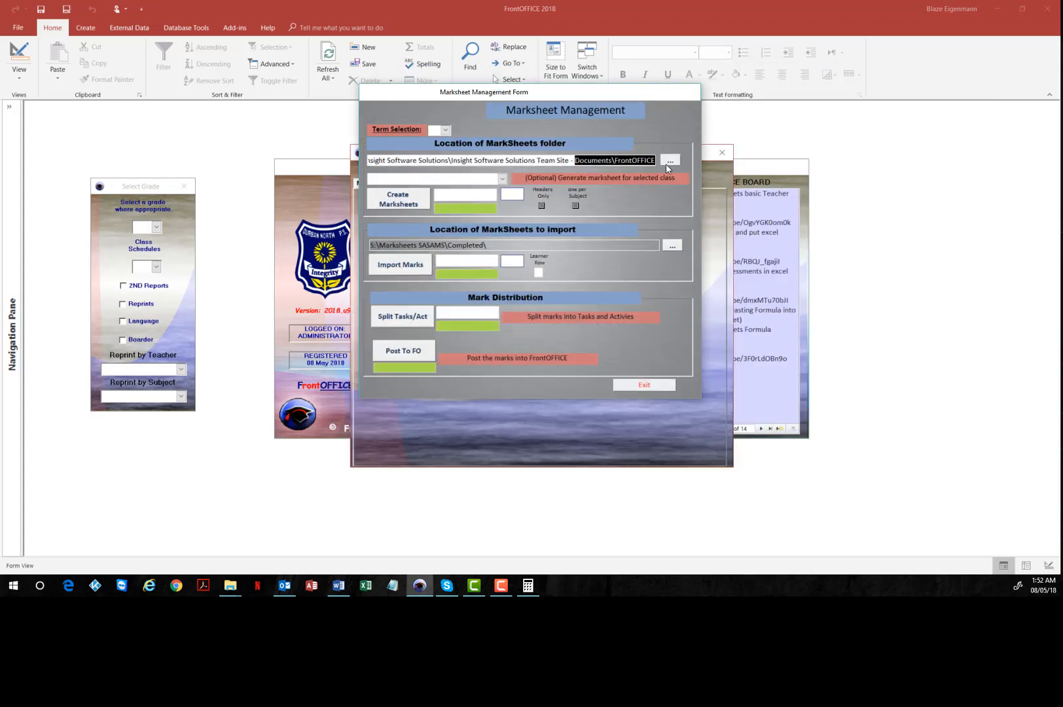
key("Left")
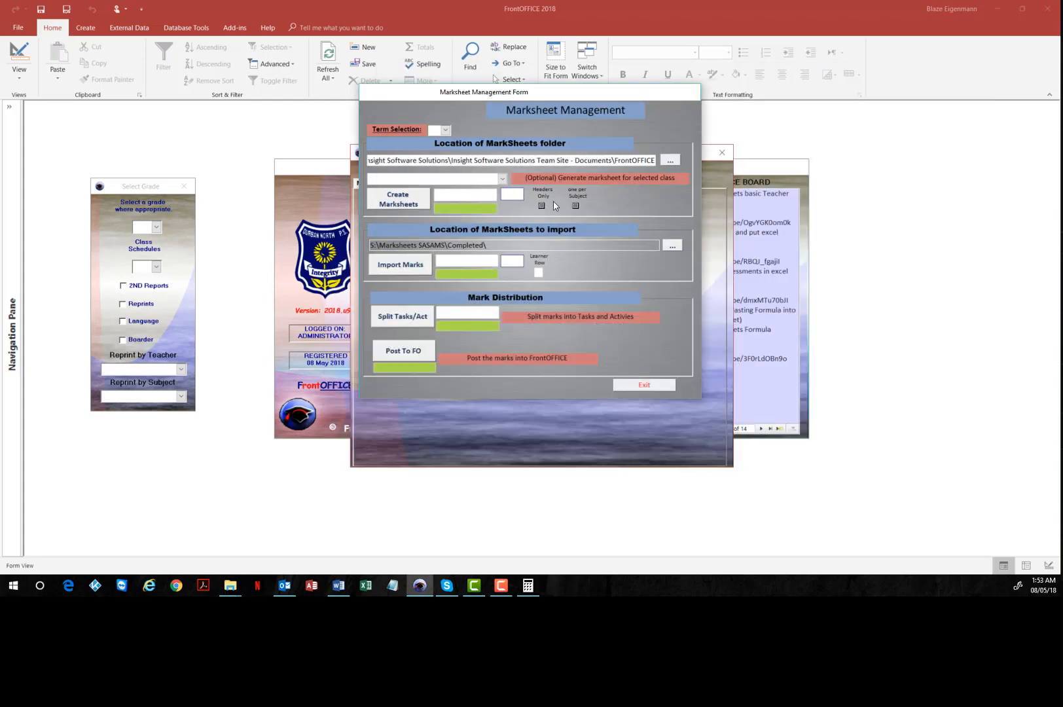
left_click_drag(628, 161, 250, 155)
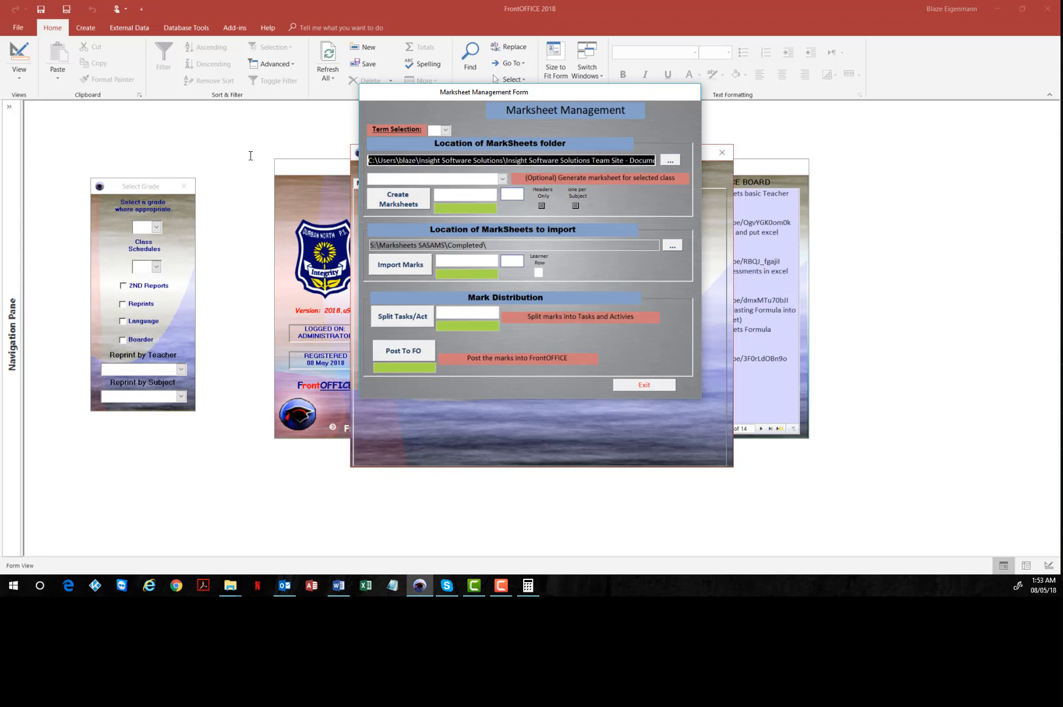
key("ctrl+v")
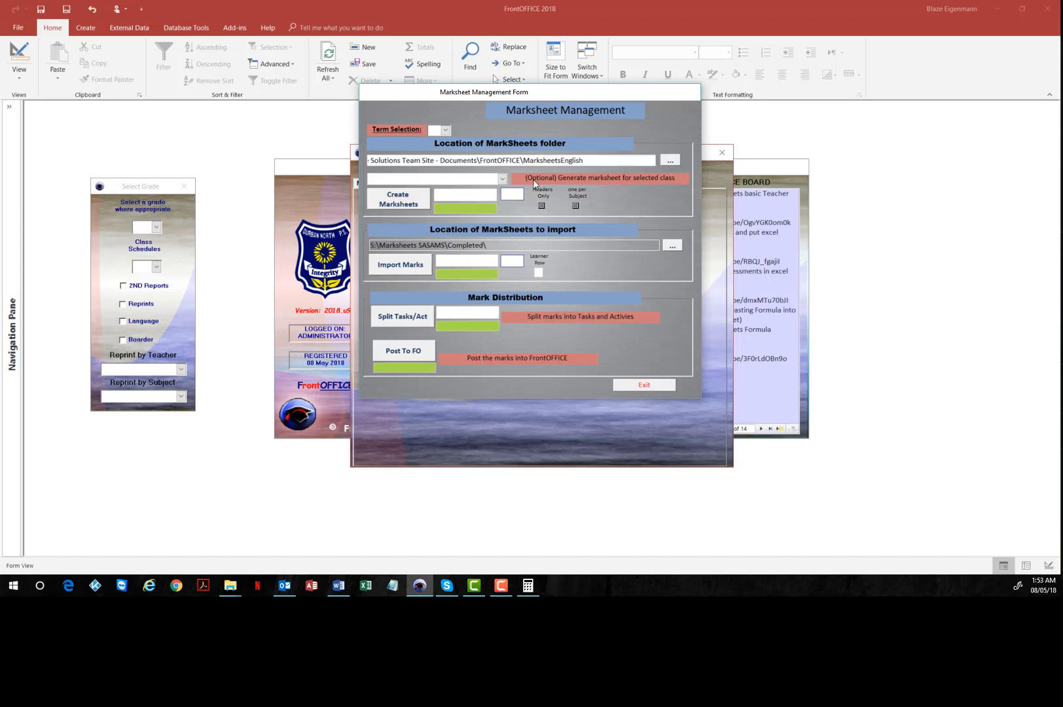
Create the Term 2 marksheet for the ENGLISH 7BOD class only, accepting that previous marksheets are overwritten.
left_click(438, 182)
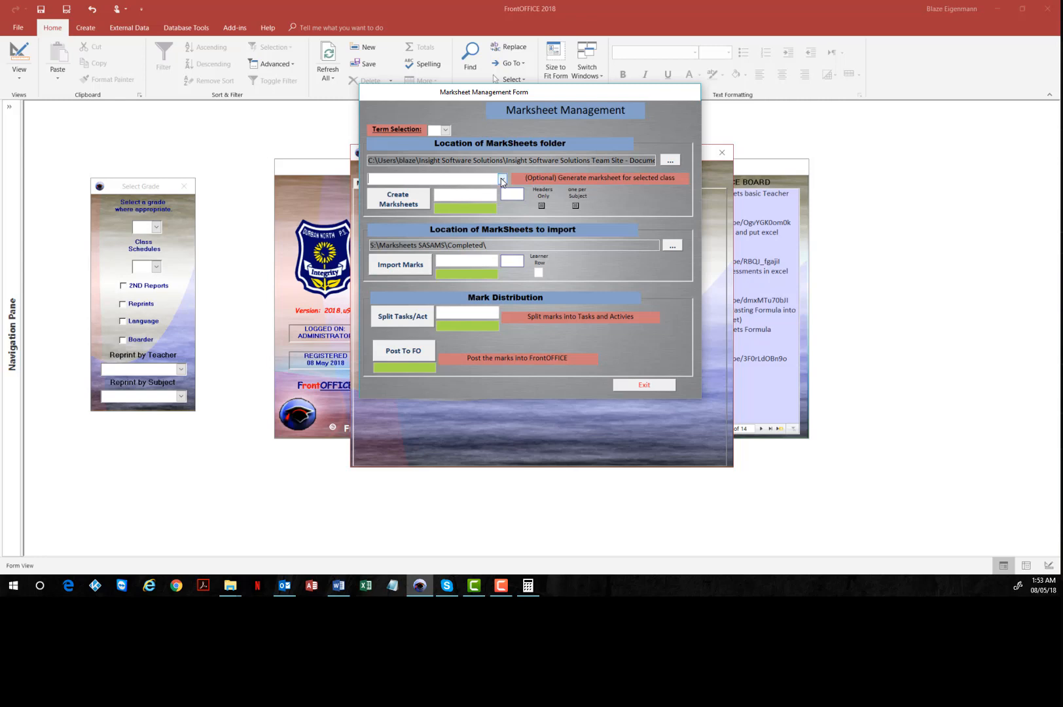
type("engLISH 4TA Mrs Z TALANDA")
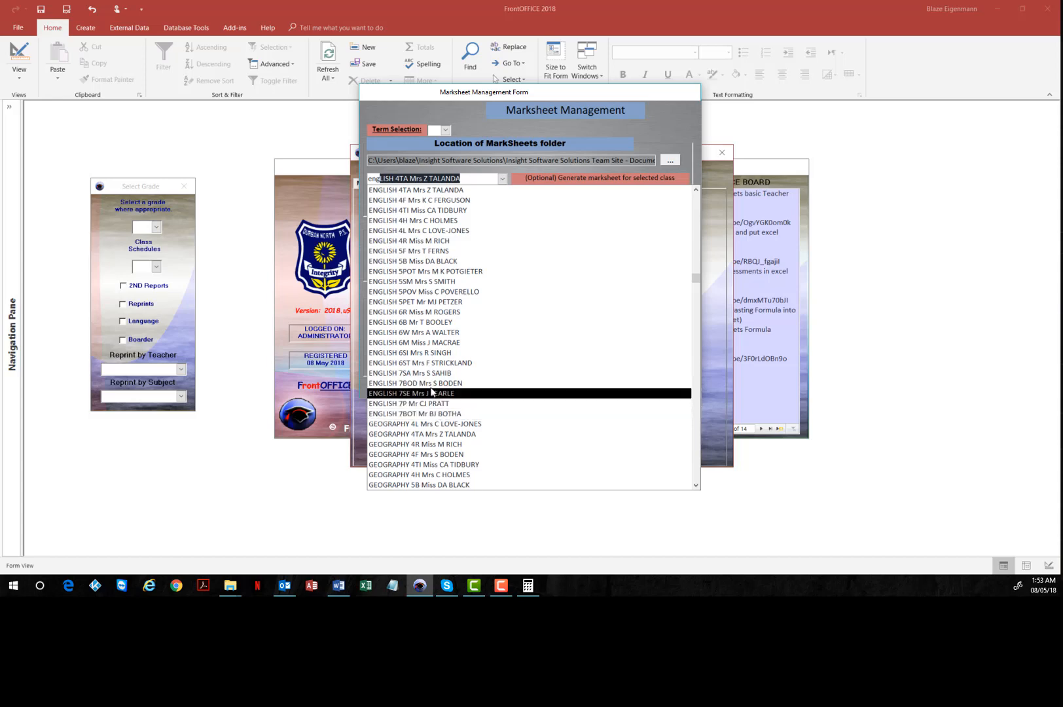
left_click(422, 383)
left_click(401, 205)
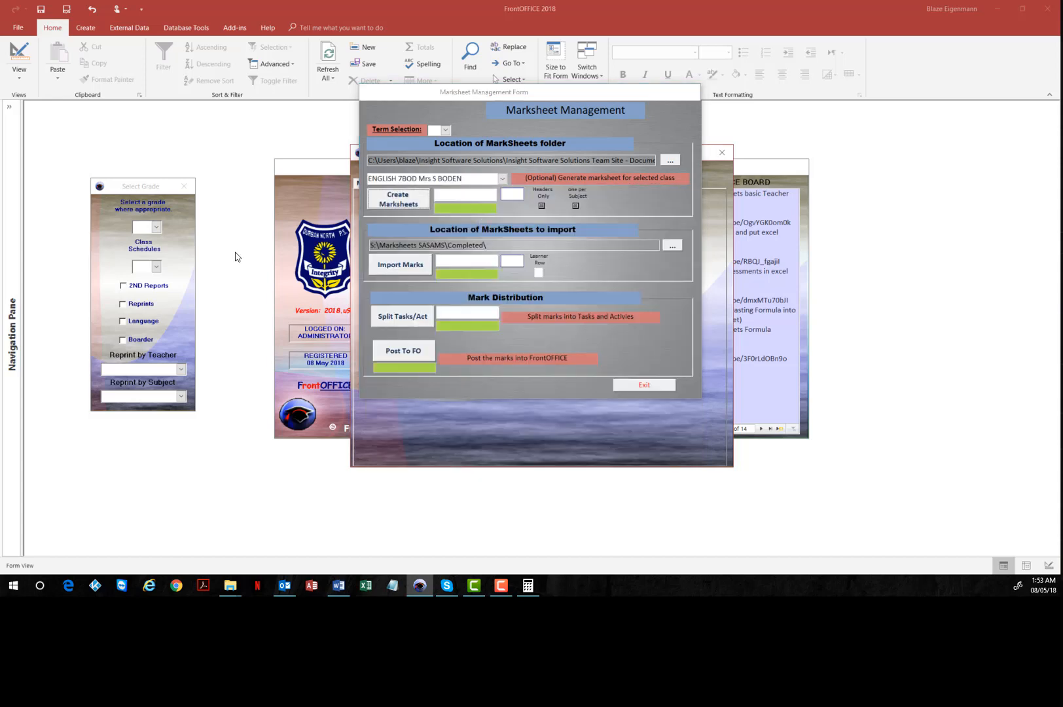
left_click(397, 204)
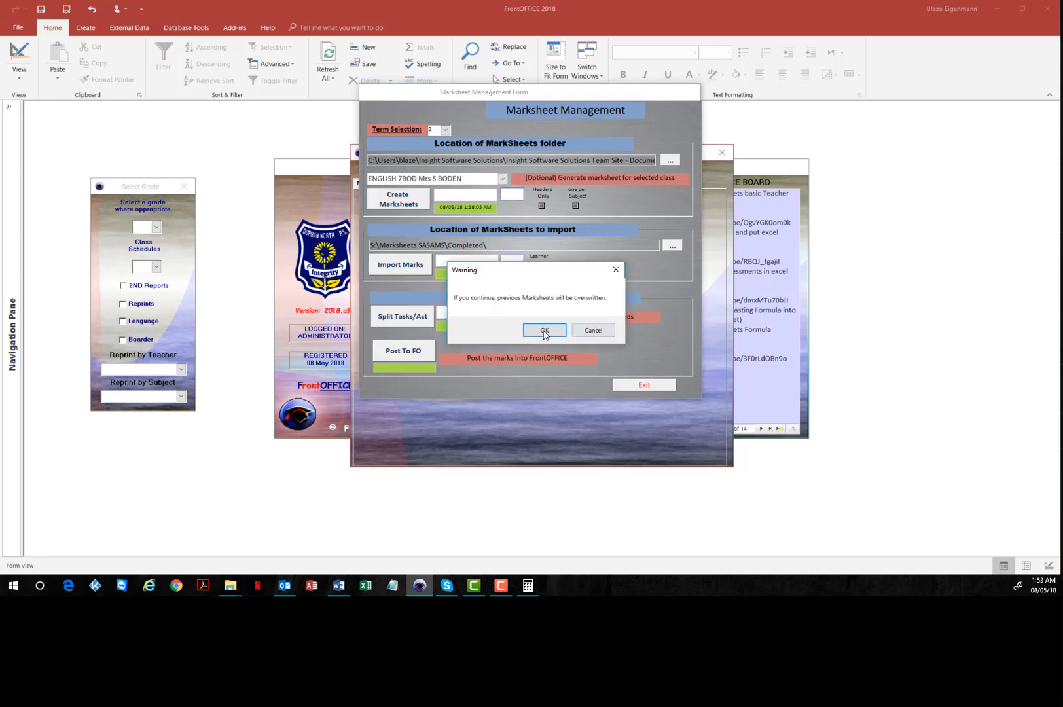
left_click(544, 331)
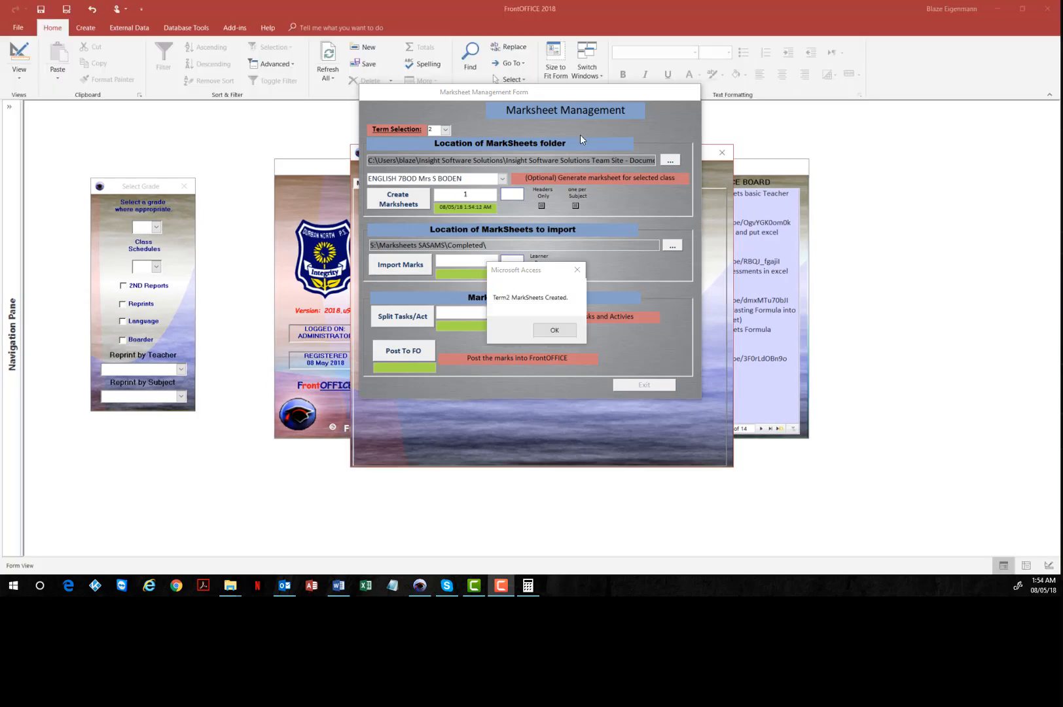
left_click(554, 330)
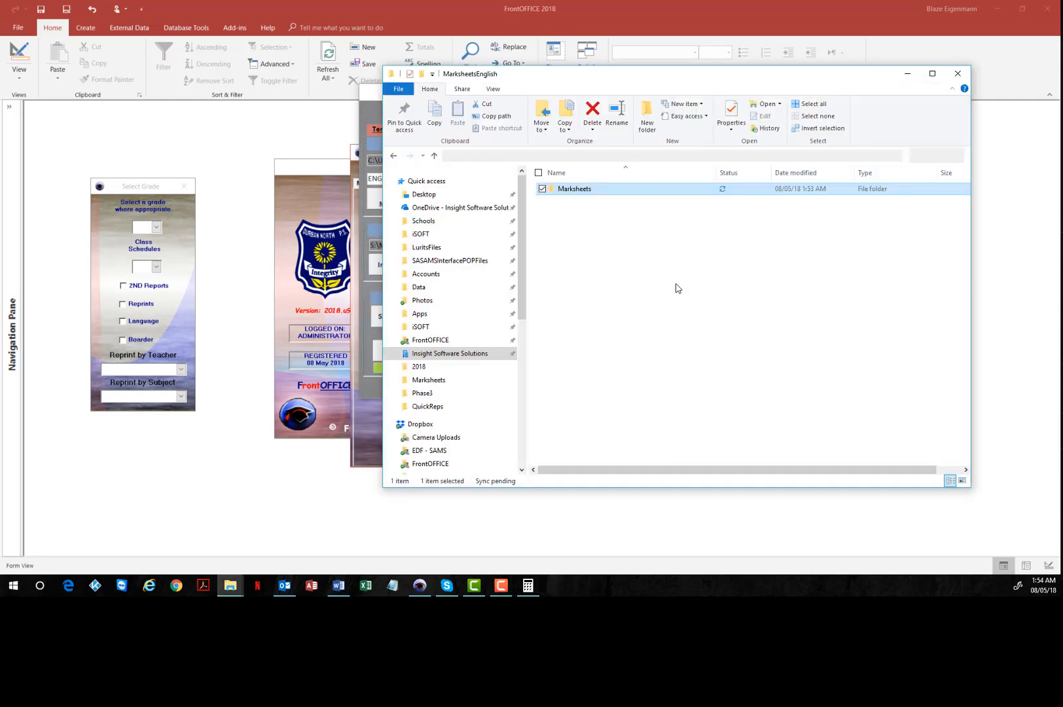
Open the BOD-ENGM-7BOD-Term2-2018.xlsx marksheet from the Marksheets\Term2\Phase3 folder inside MarksheetsEnglish.
left_click(572, 189)
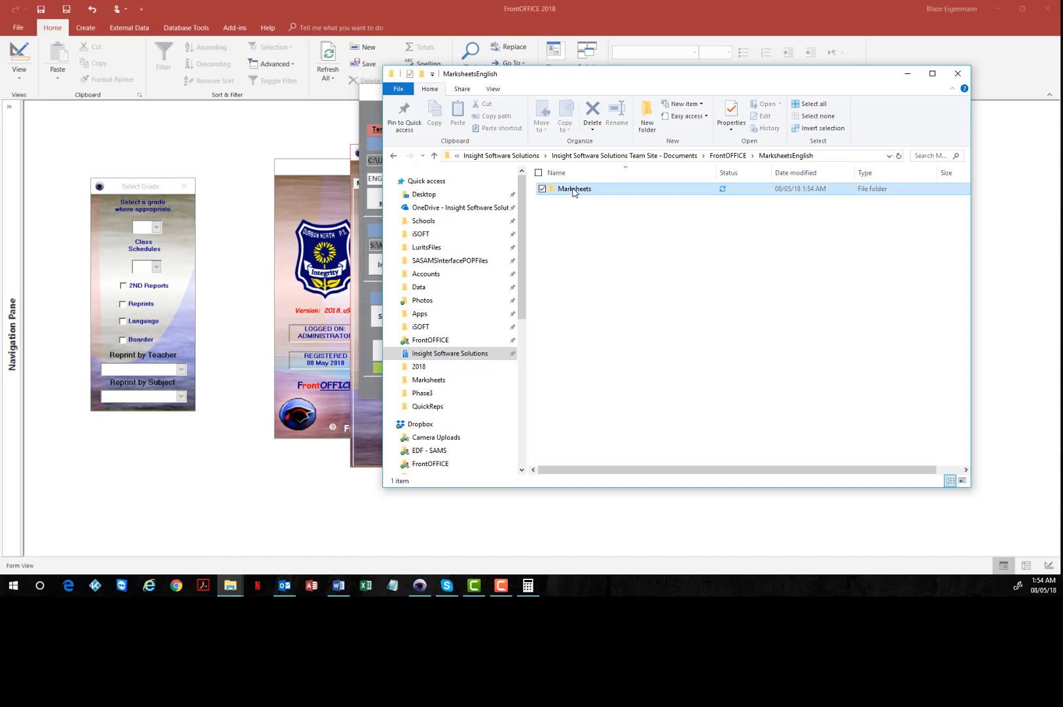
double_click(574, 190)
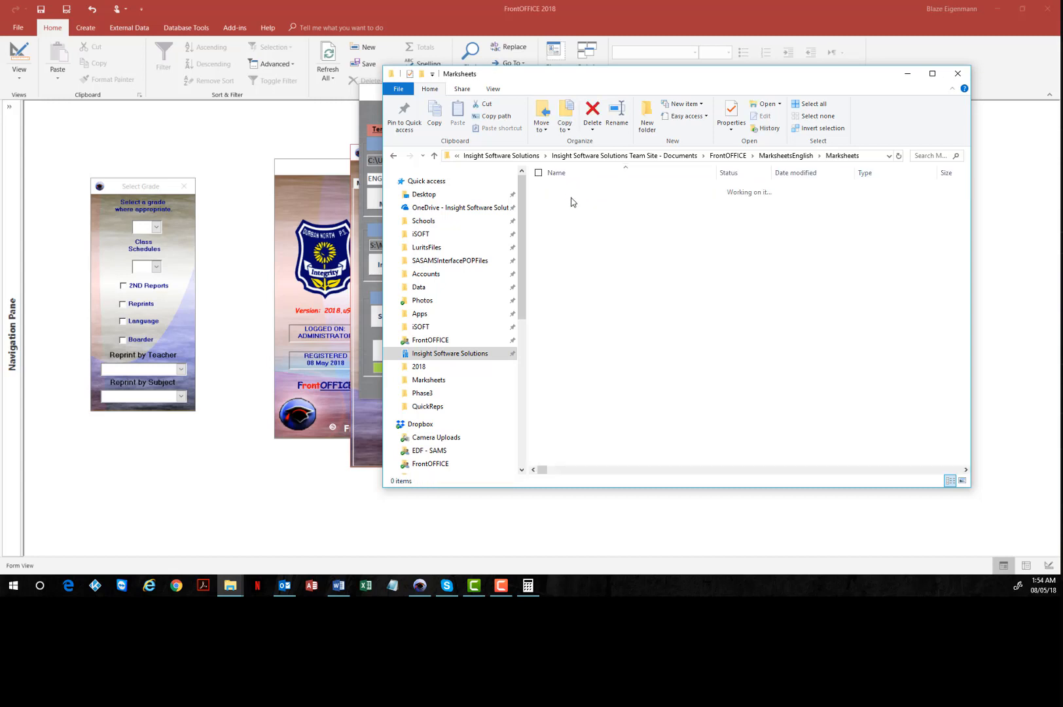
left_click(575, 191)
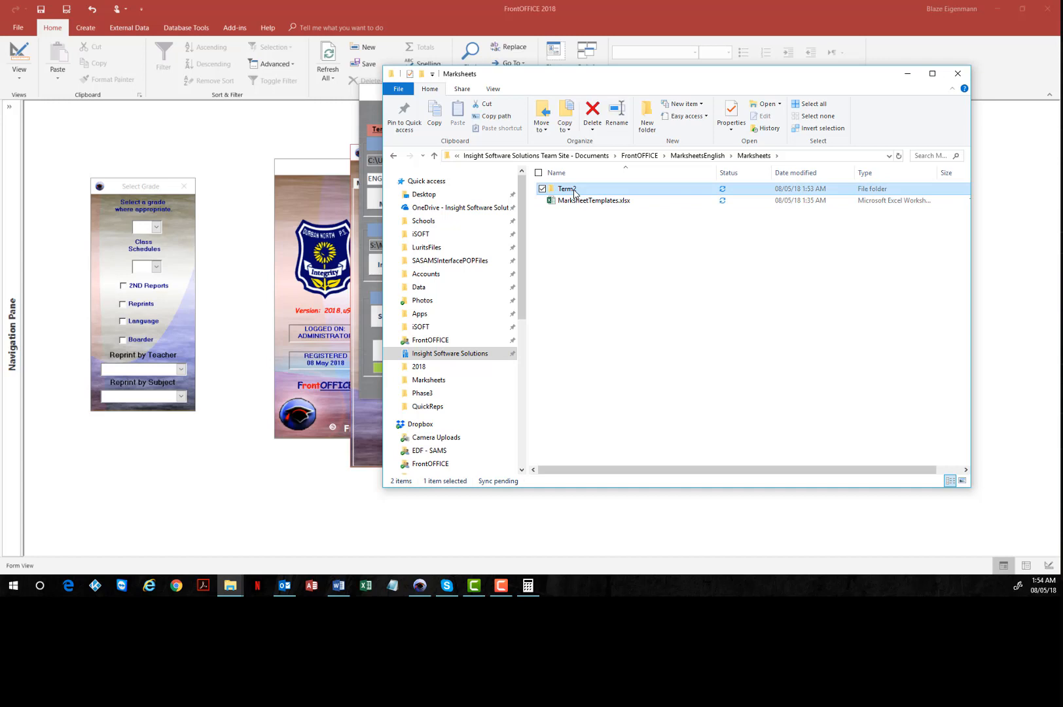
double_click(575, 191)
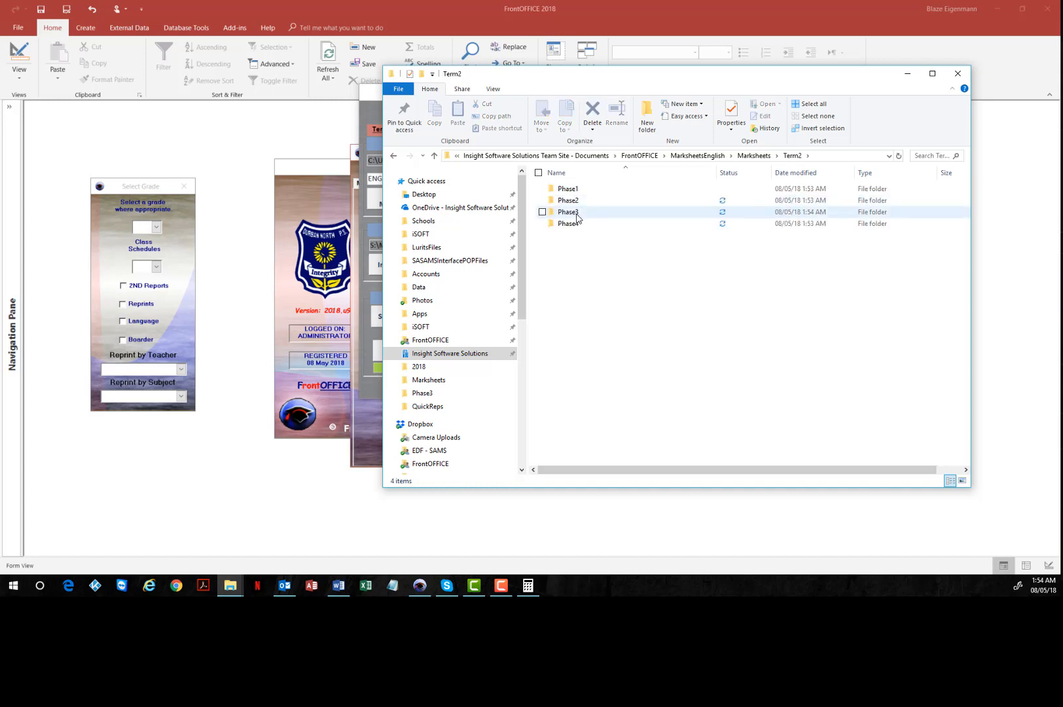
left_click(577, 218)
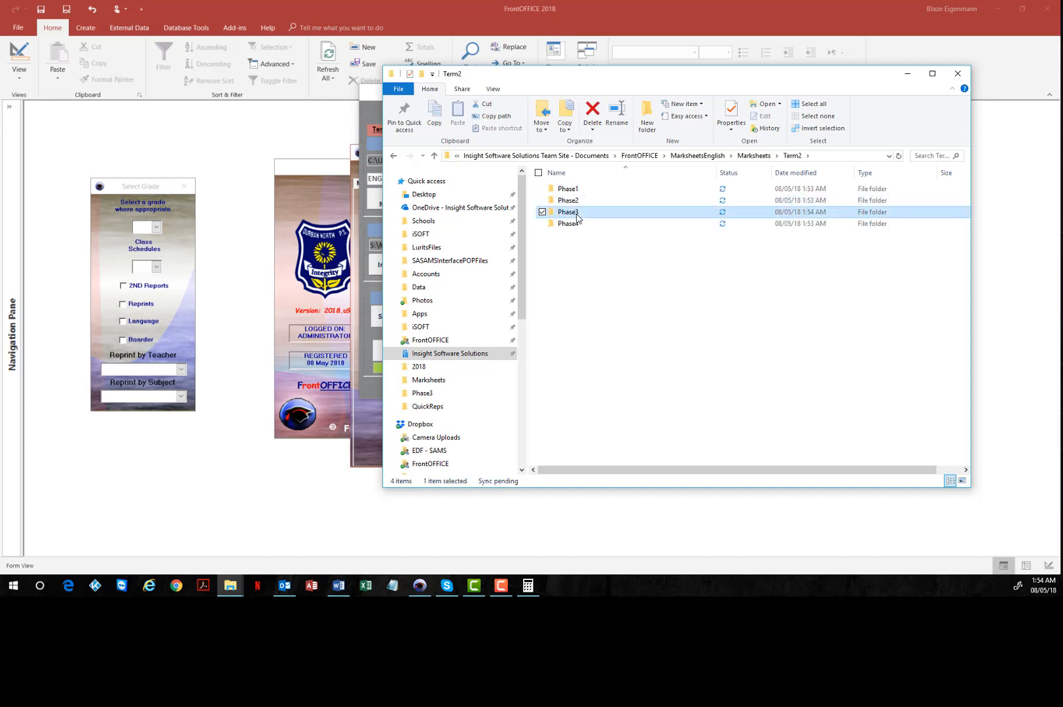
double_click(568, 212)
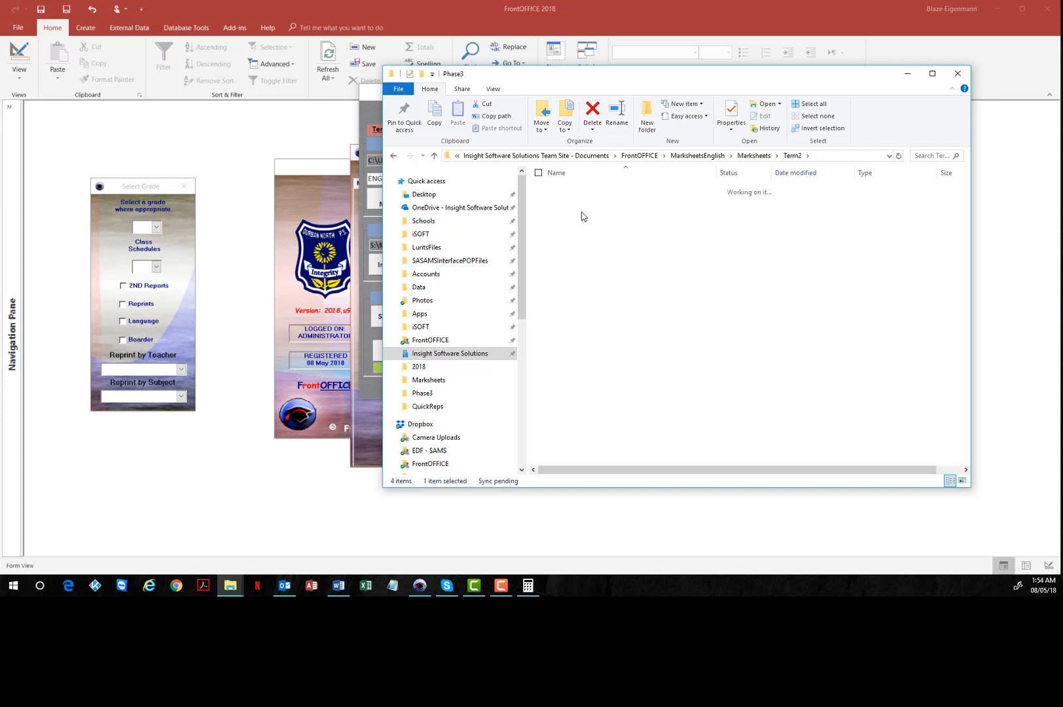
left_click(591, 191)
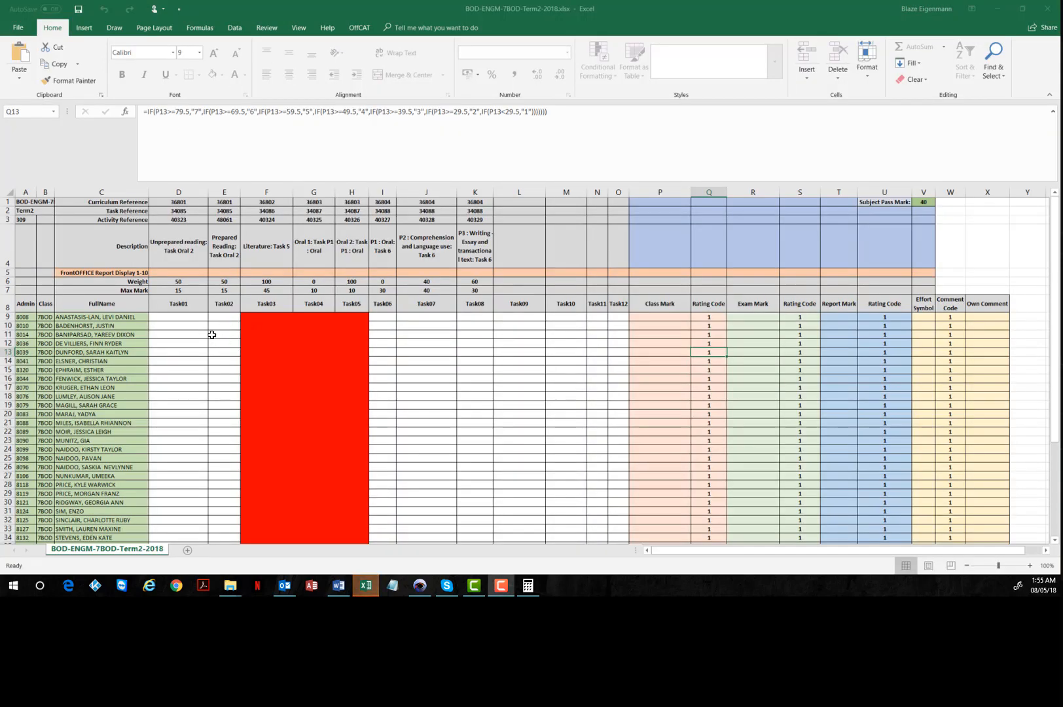
Examine the Task01 and Task02 mark-entry columns for the learners, selecting cells from D9 across to column E.
left_click_drag(211, 316, 169, 318)
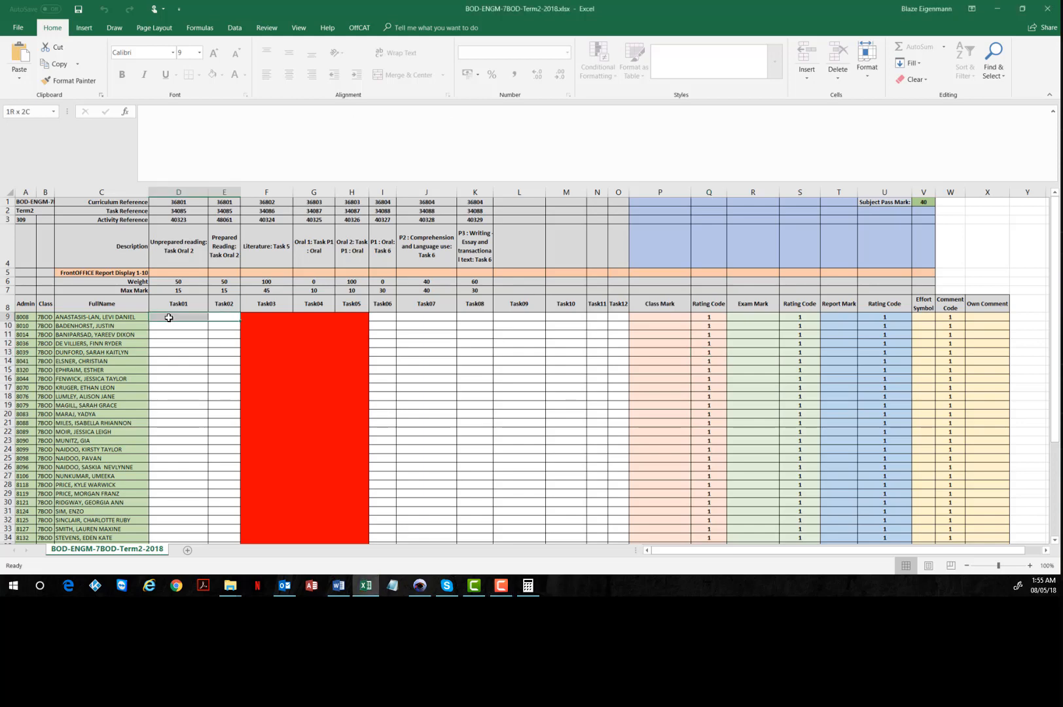
left_click(186, 332)
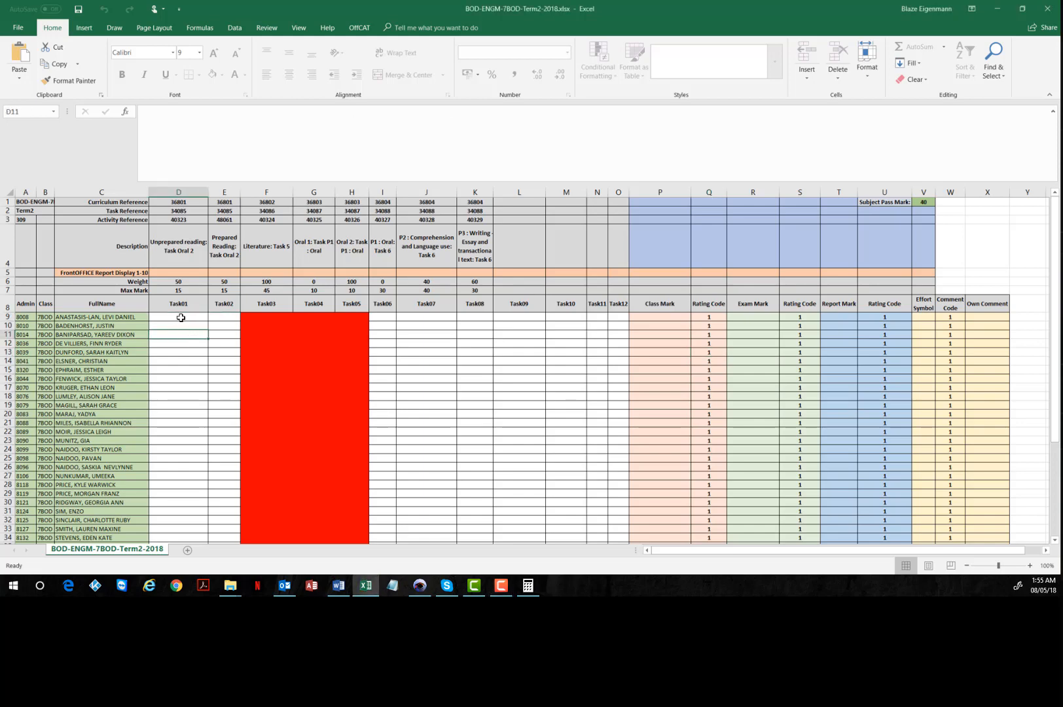
left_click_drag(178, 317, 210, 317)
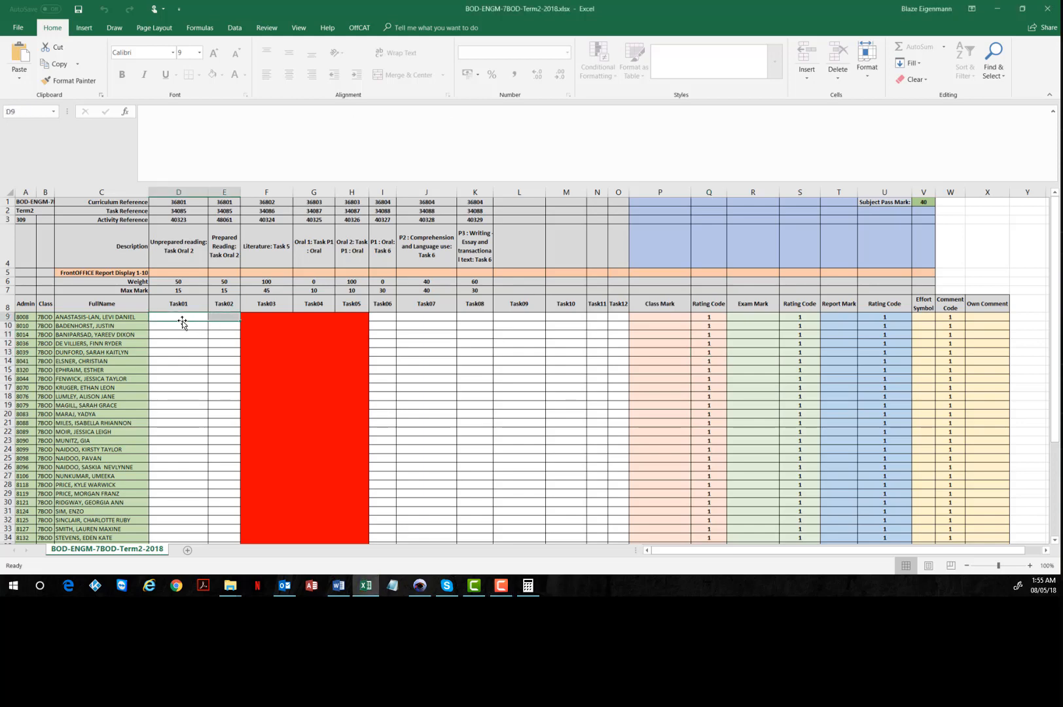
left_click_drag(179, 316, 221, 401)
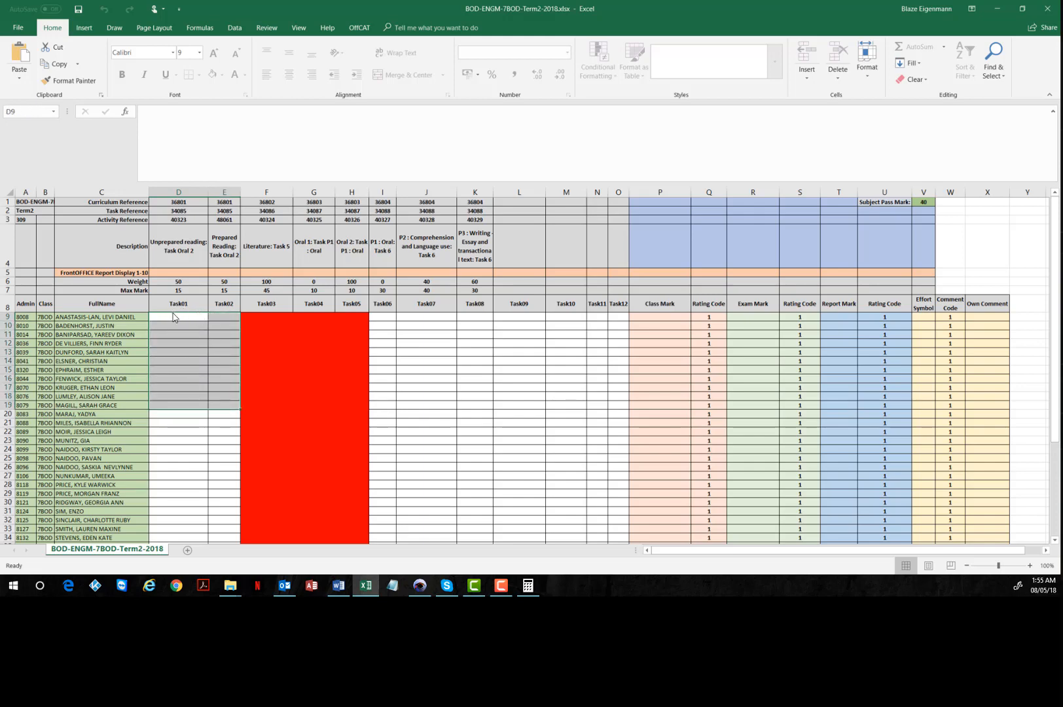
left_click_drag(171, 319, 224, 378)
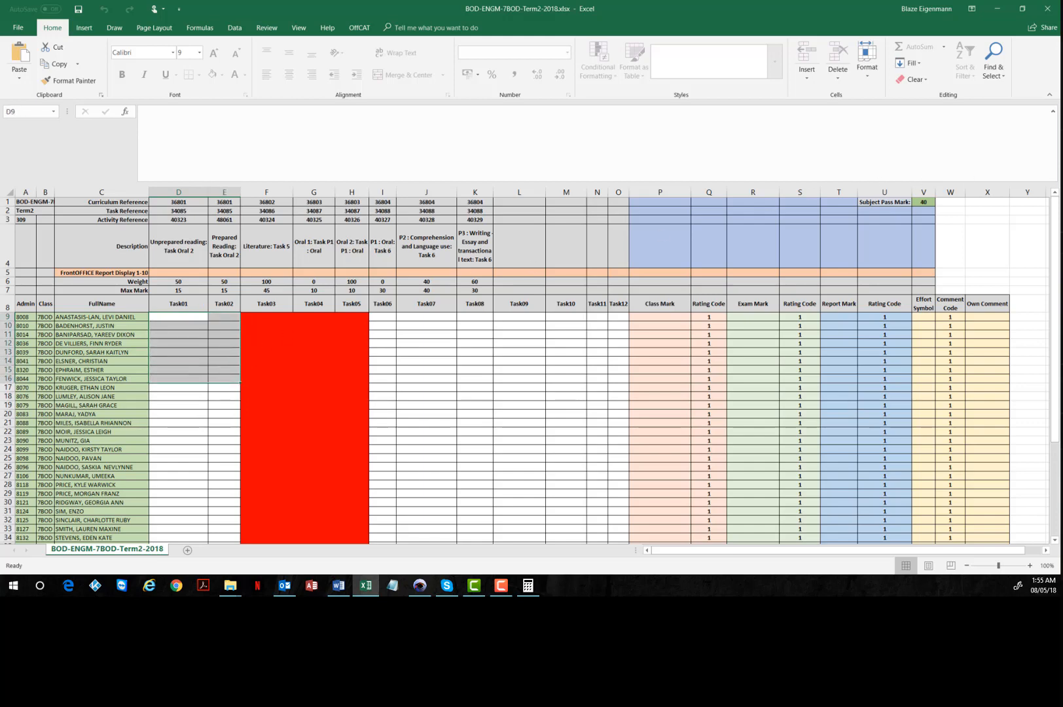